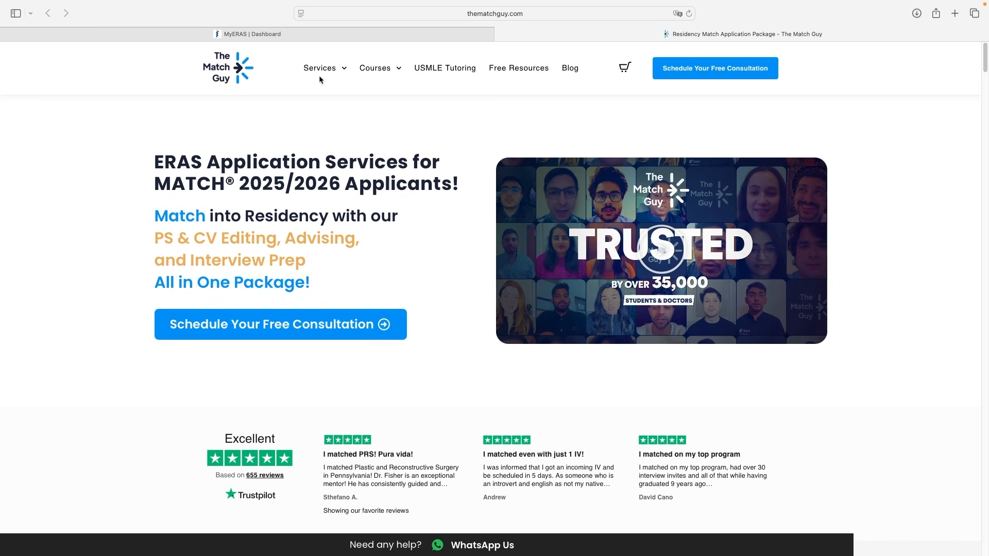
Review the Basic Information fields for preferred name, phone numbers and pronouns in the MyERAS Personal Information form
{"action": "mouse_move", "coordinate": [321, 70]}
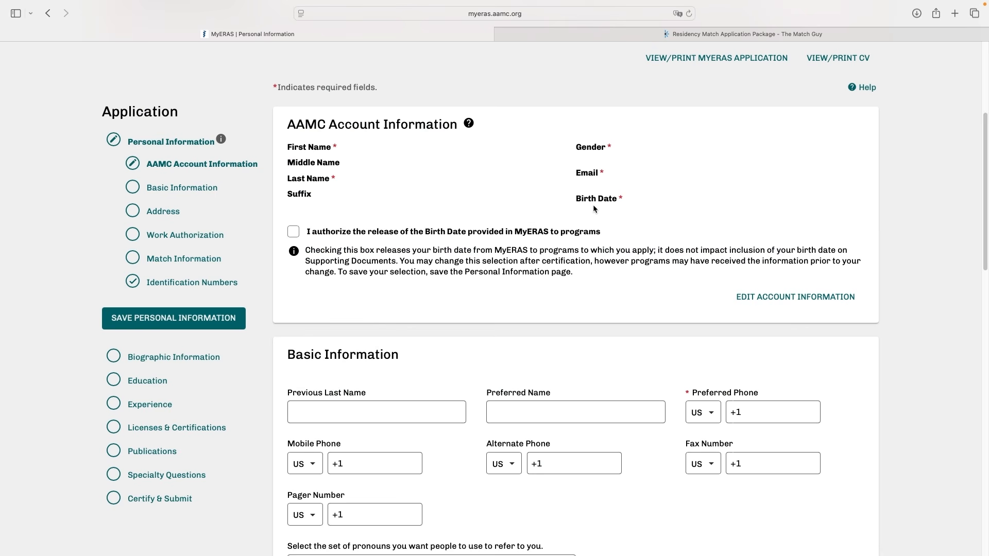
{"action": "scroll", "coordinate": [370, 209], "scroll_direction": "down", "scroll_amount": 1}
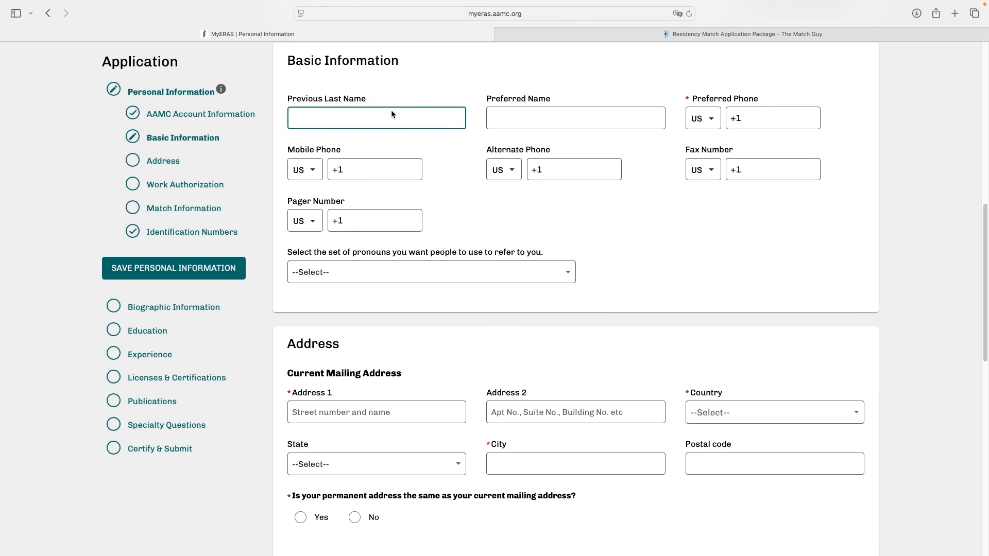
{"action": "left_click", "coordinate": [555, 114]}
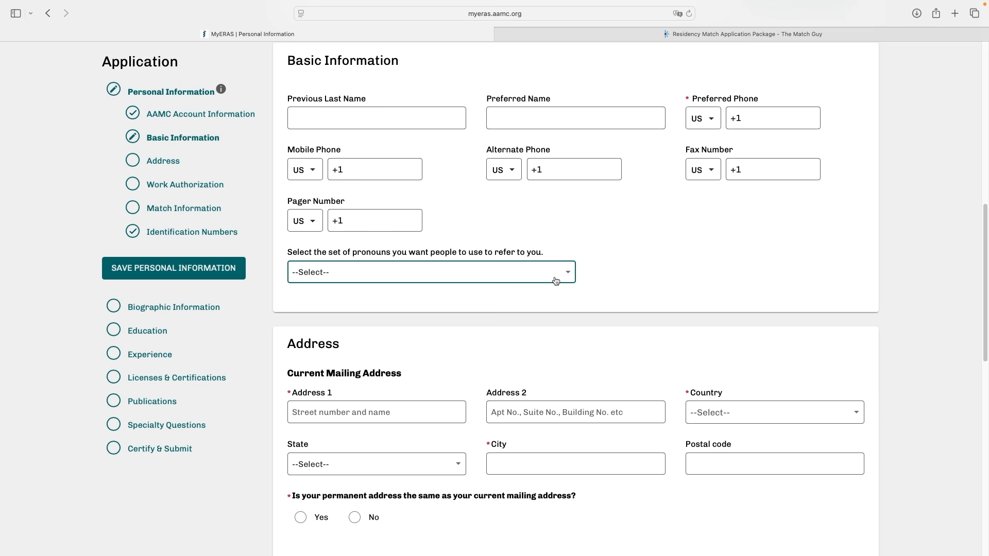
{"action": "left_click", "coordinate": [556, 277]}
{"action": "left_click", "coordinate": [560, 275]}
Answer Yes to the question whether the permanent address is the same as the current mailing address
{"action": "scroll", "coordinate": [453, 237], "scroll_direction": "down", "scroll_amount": 5}
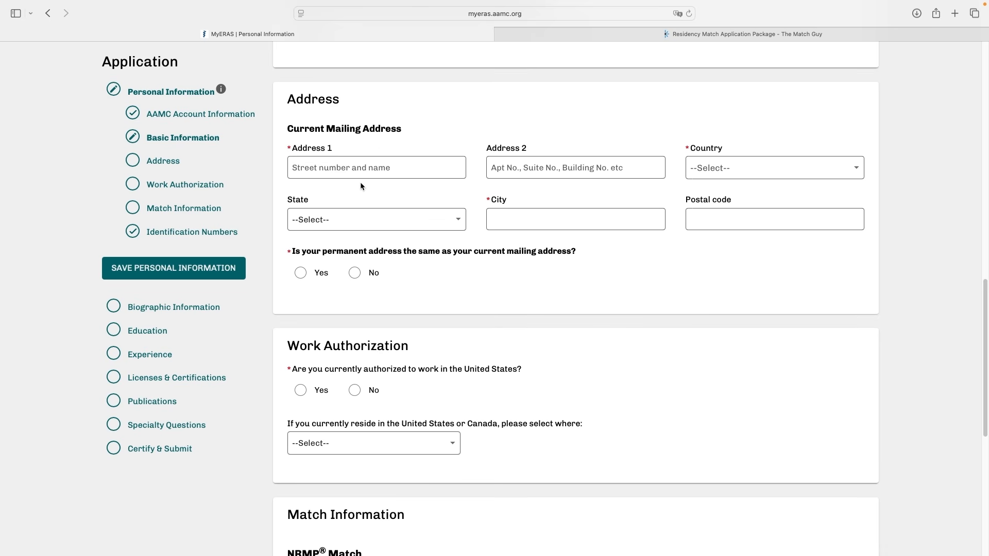
{"action": "left_click", "coordinate": [333, 168]}
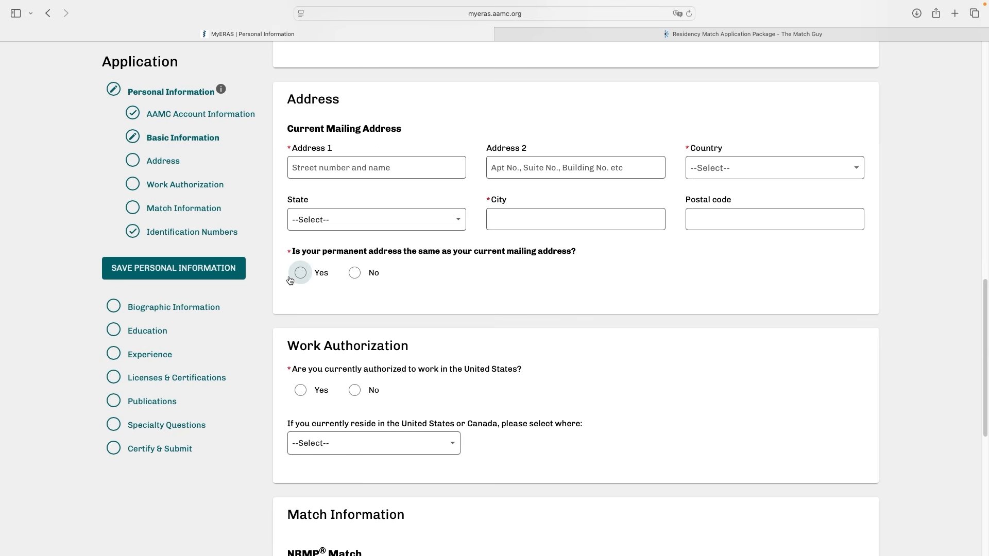
{"action": "left_click", "coordinate": [360, 277]}
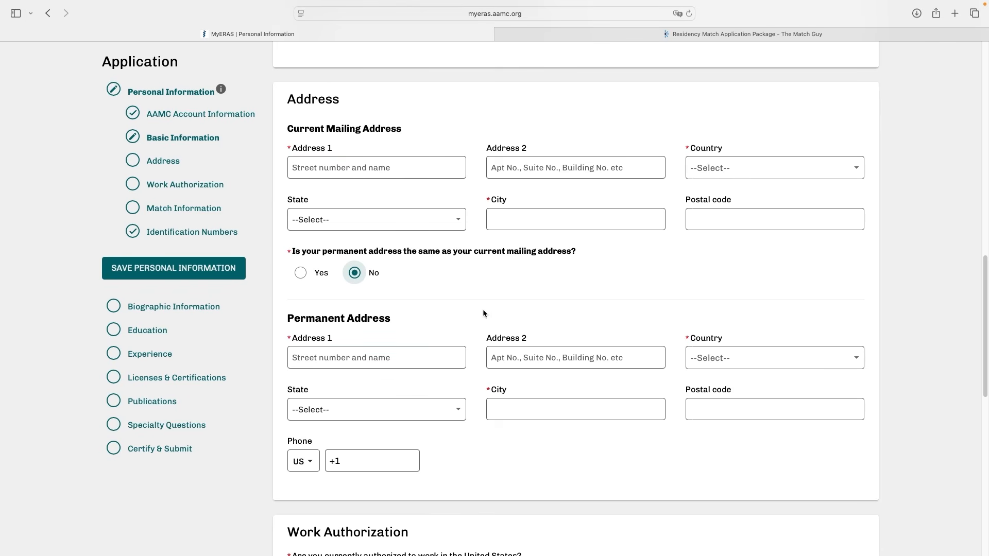
{"action": "left_click", "coordinate": [301, 273]}
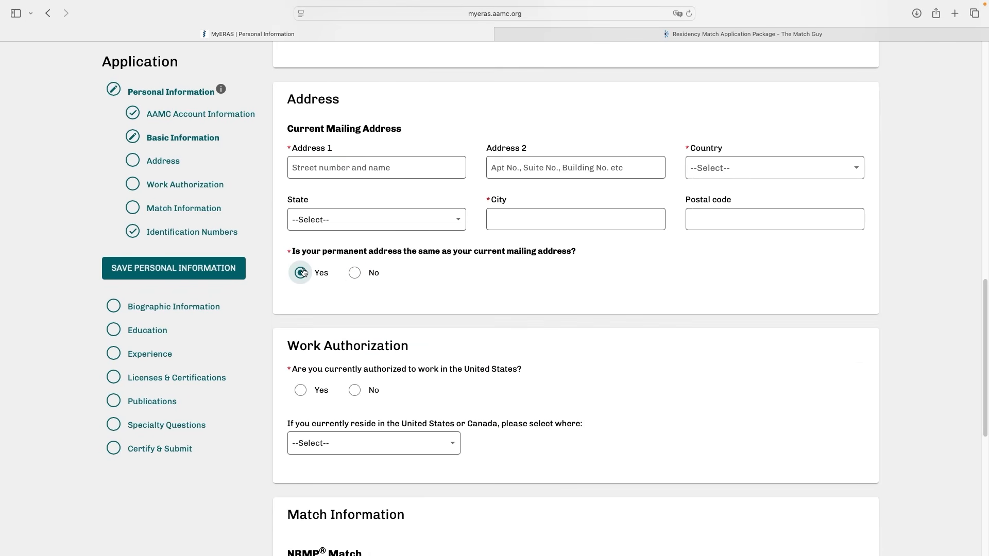
Answer Yes to current U.S. work authorization and choose U.S. Citizen or National, Legal Permanent Resident, Refugee, Asylee as its type
{"action": "scroll", "coordinate": [309, 273], "scroll_direction": "down", "scroll_amount": 5}
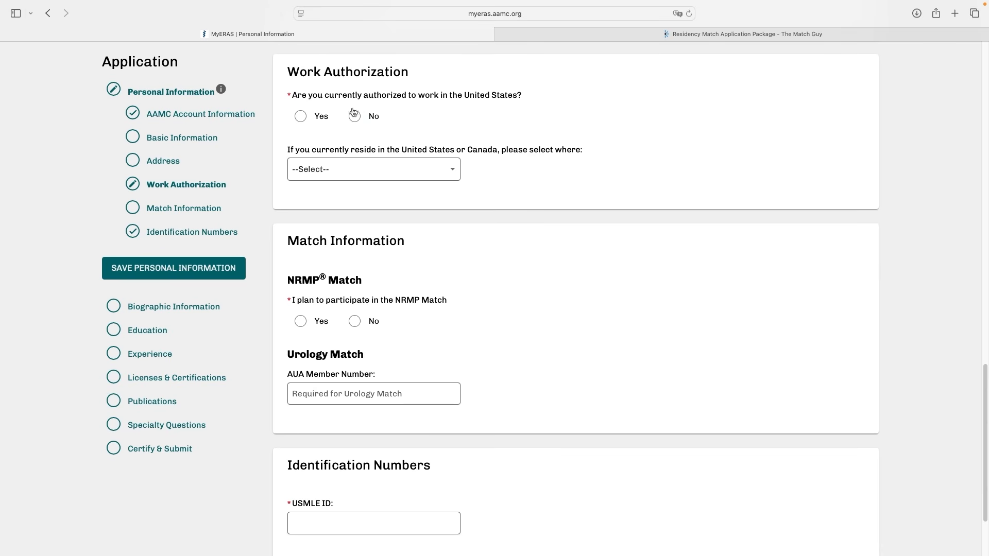
{"action": "left_click", "coordinate": [318, 118]}
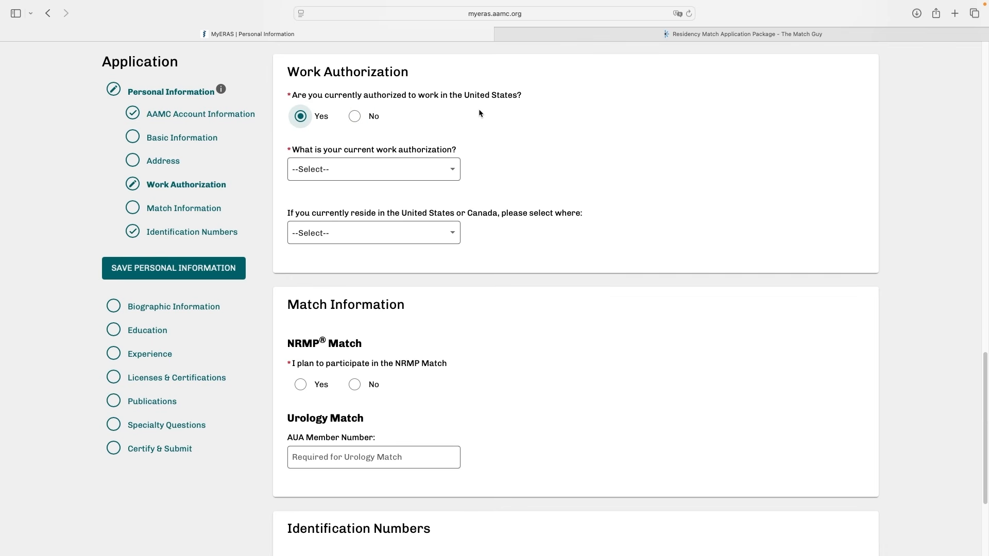
{"action": "left_click", "coordinate": [449, 171]}
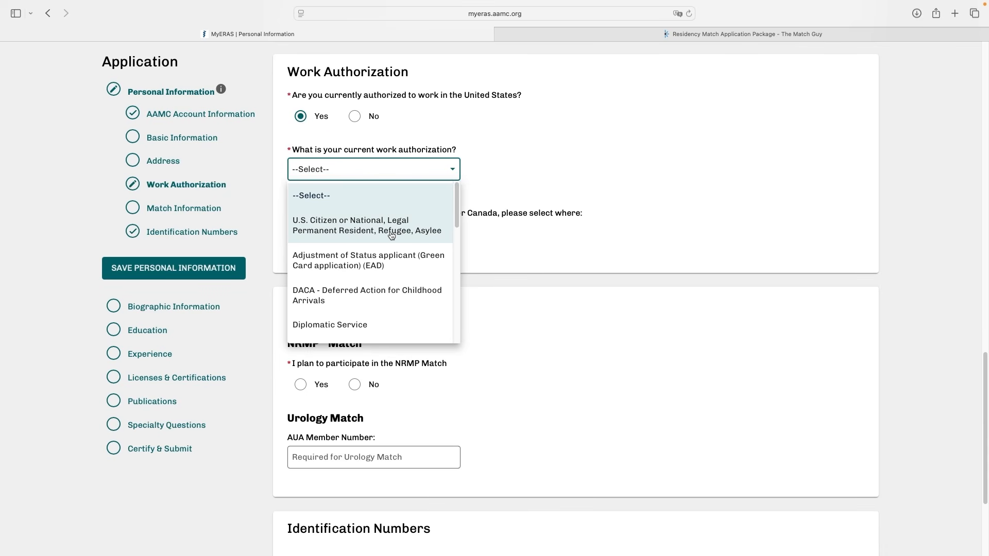
{"action": "scroll", "coordinate": [401, 264], "scroll_direction": "down", "scroll_amount": 5}
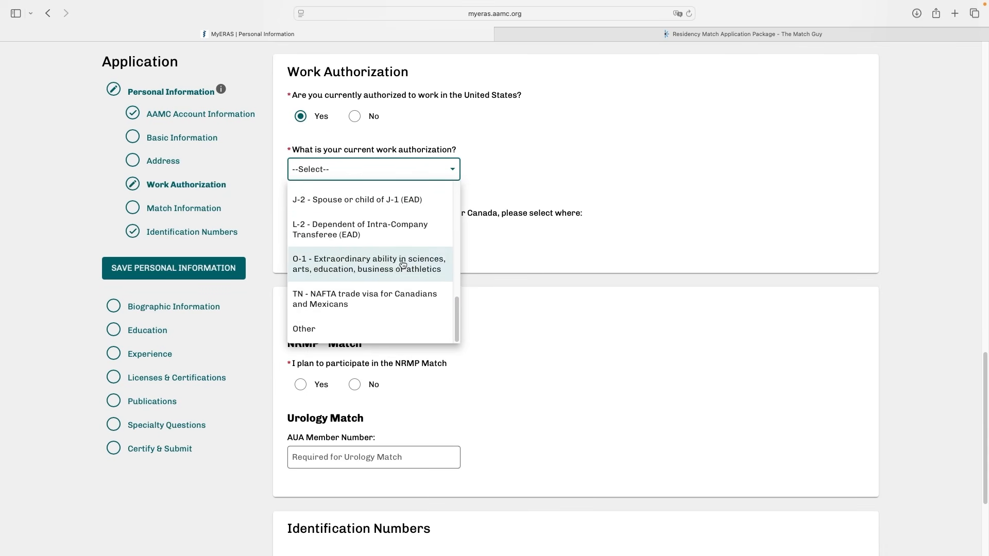
{"action": "scroll", "coordinate": [403, 264], "scroll_direction": "down", "scroll_amount": 2}
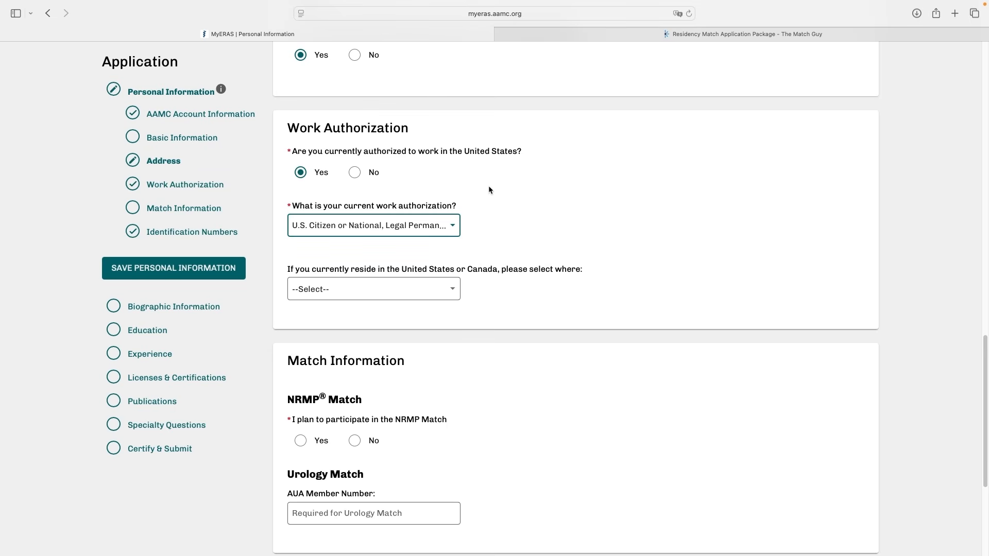
Answer No to current authorization to work in the United States and Yes to needing visa sponsorship for the GME training
{"action": "left_click", "coordinate": [354, 172]}
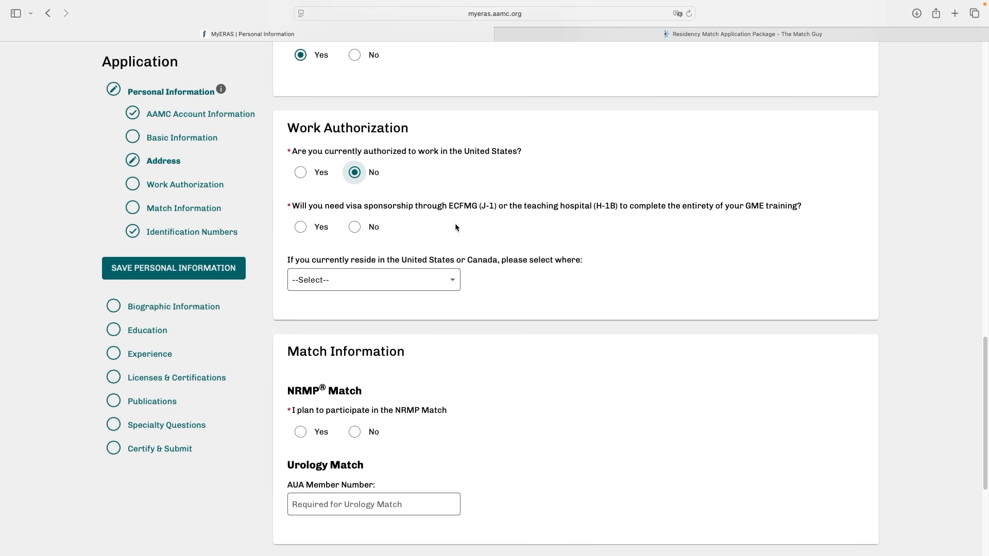
{"action": "left_click", "coordinate": [356, 231]}
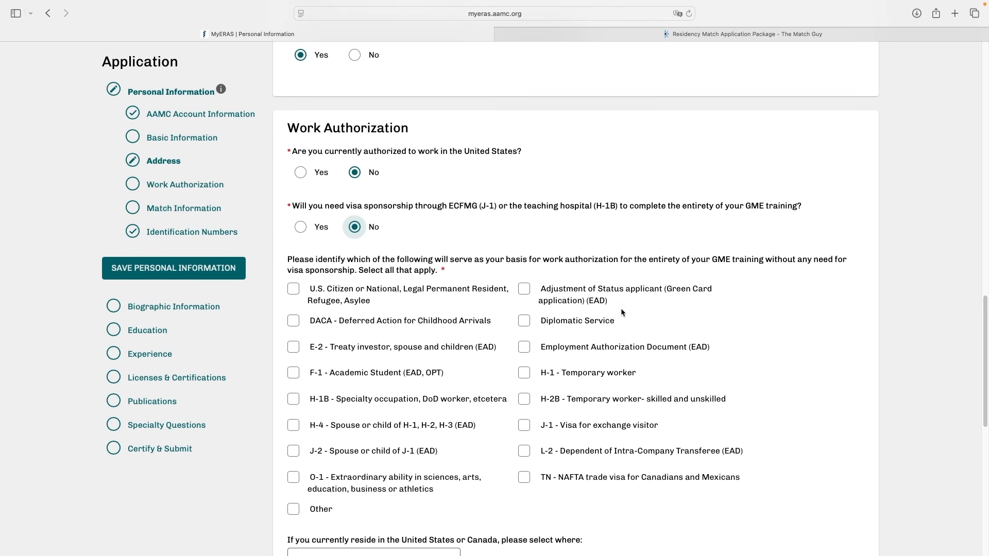
{"action": "left_click", "coordinate": [300, 226]}
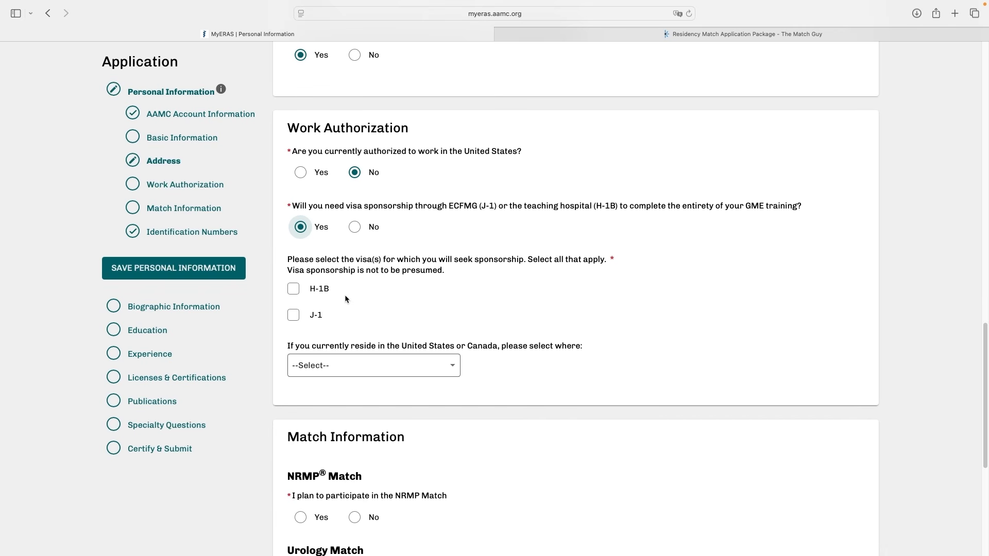
Answer Yes to planned NRMP Match participation and check the date from which the NRMP ID is populated
{"action": "scroll", "coordinate": [407, 290], "scroll_direction": "down", "scroll_amount": 3}
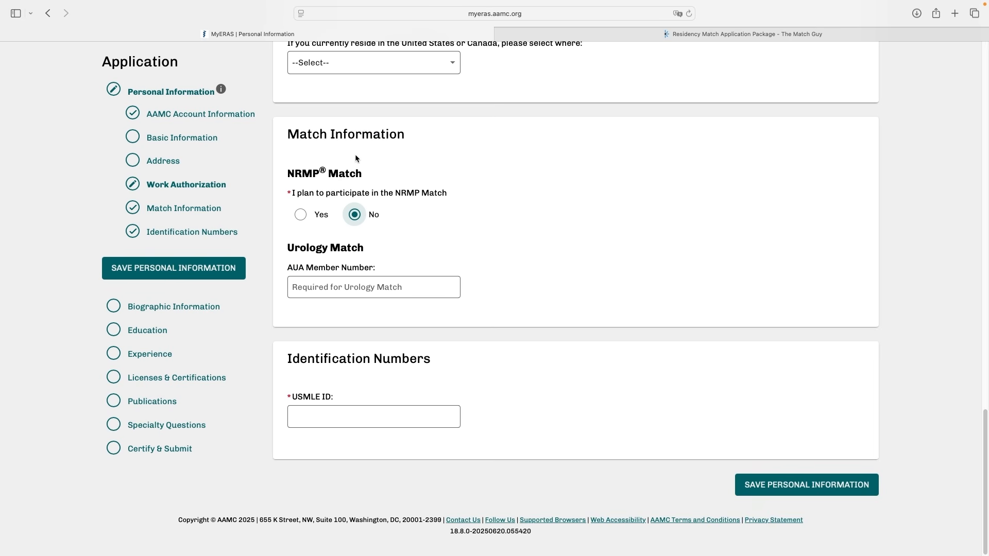
{"action": "left_click", "coordinate": [300, 214]}
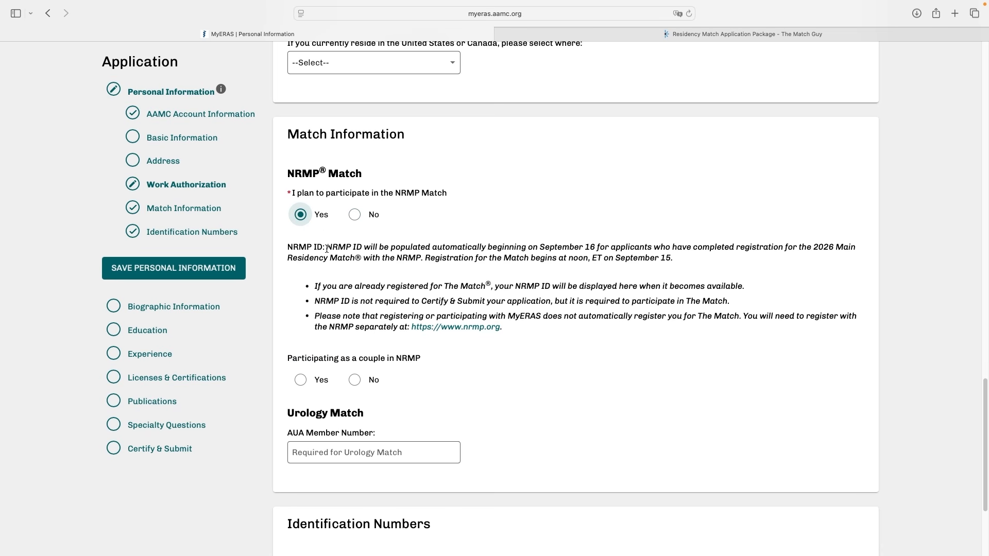
{"action": "left_click_drag", "start_coordinate": [327, 248], "coordinate": [595, 249]}
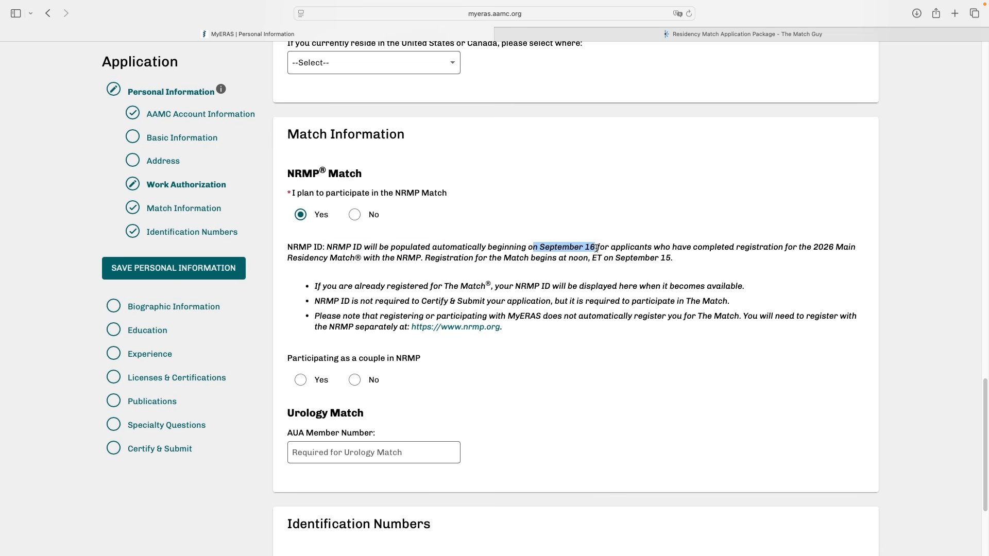
{"action": "left_click", "coordinate": [527, 249]}
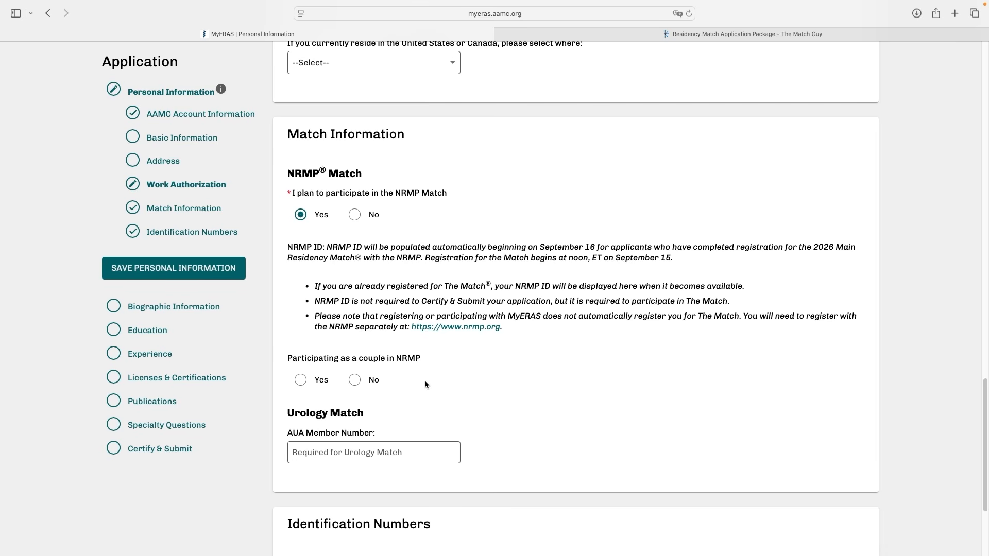
Answer No to participating as a couple in NRMP and check the AUA member number and USMLE ID fields
{"action": "scroll", "coordinate": [384, 363], "scroll_direction": "down", "scroll_amount": 3}
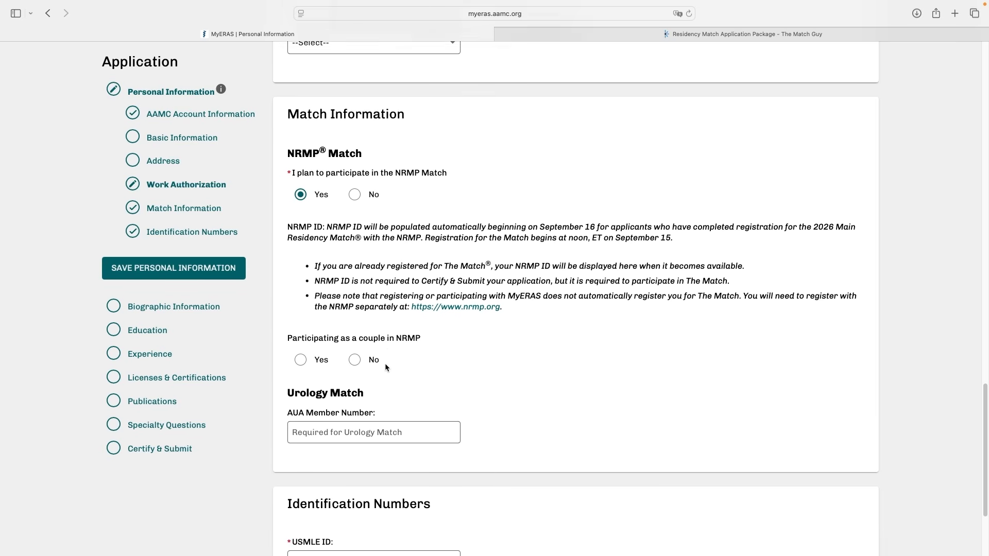
{"action": "left_click", "coordinate": [315, 292]}
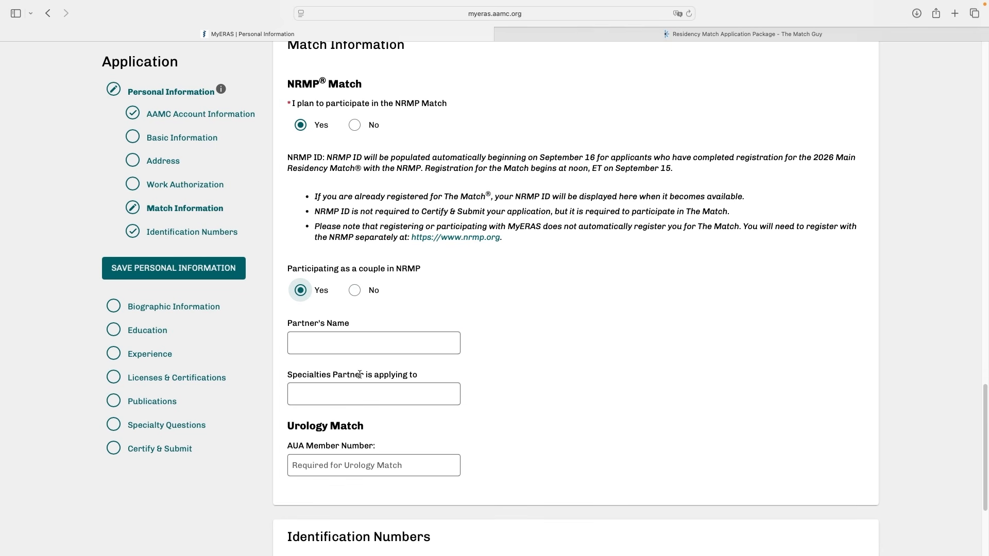
{"action": "left_click", "coordinate": [355, 290]}
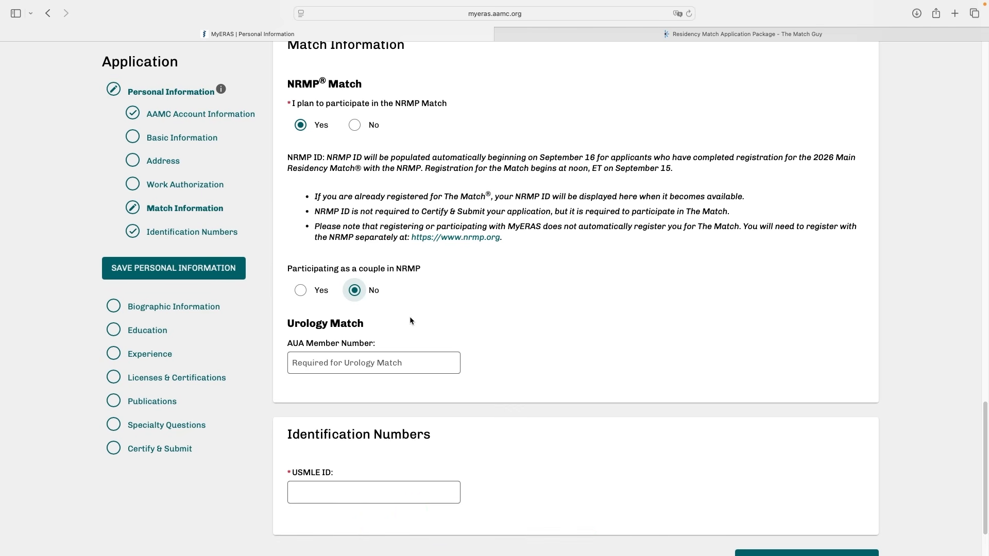
{"action": "scroll", "coordinate": [410, 318], "scroll_direction": "down", "scroll_amount": 3}
{"action": "scroll", "coordinate": [410, 320], "scroll_direction": "up", "scroll_amount": 1}
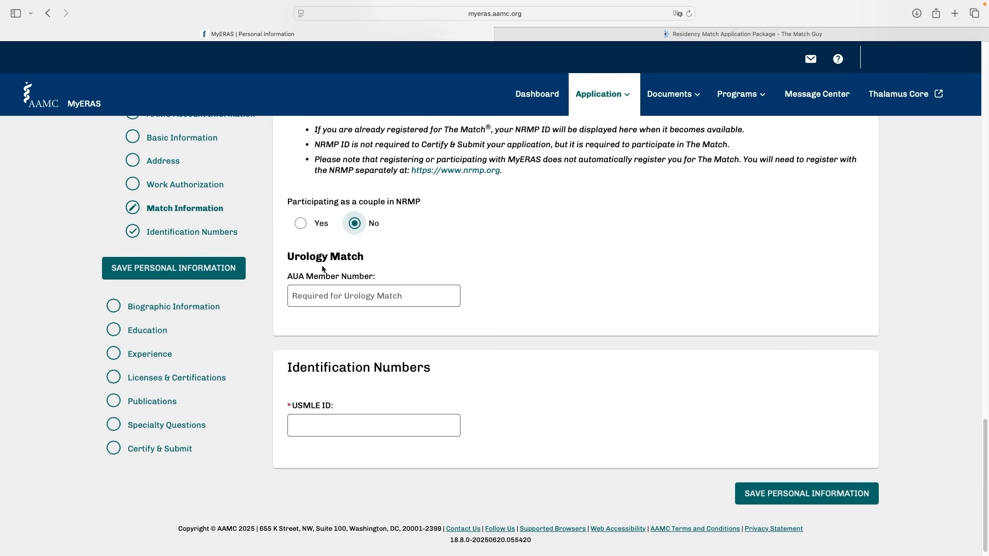
{"action": "left_click", "coordinate": [308, 290]}
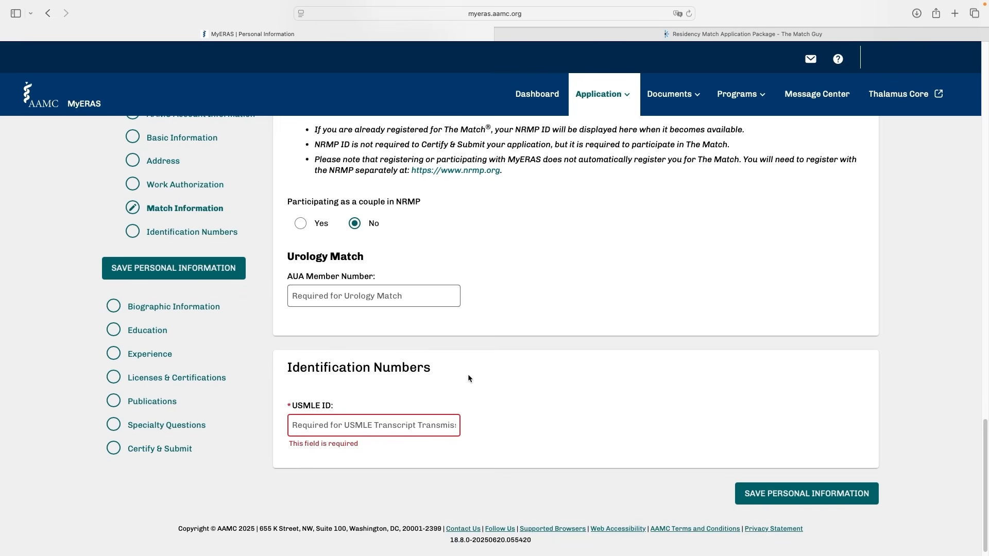
Open the Biographic Information section and look through the Self Identification categories down to Language Proficiency
{"action": "left_click", "coordinate": [181, 307]}
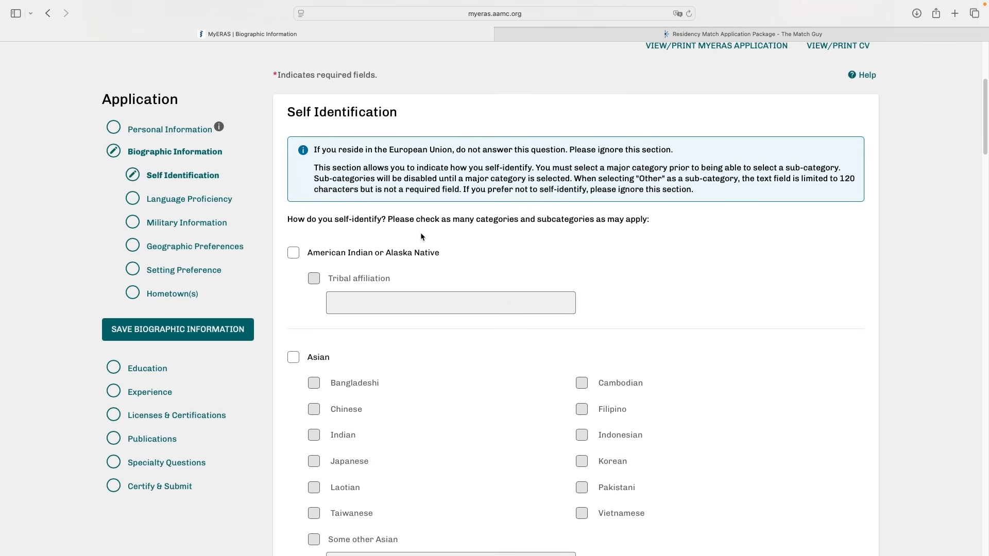
{"action": "scroll", "coordinate": [420, 233], "scroll_direction": "down", "scroll_amount": 6}
{"action": "scroll", "coordinate": [419, 249], "scroll_direction": "down", "scroll_amount": 12}
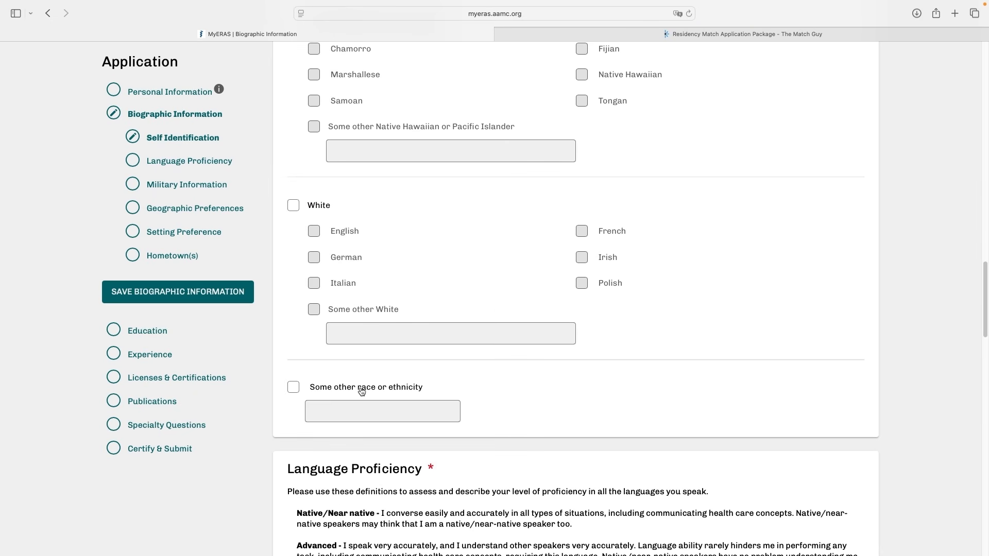
{"action": "scroll", "coordinate": [471, 143], "scroll_direction": "down", "scroll_amount": 6}
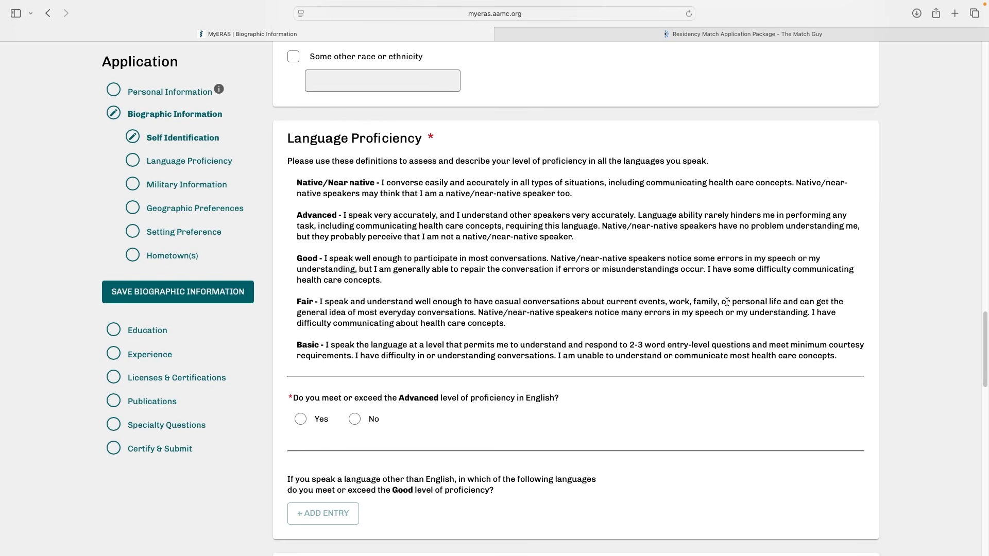
Examine the health care wording in the Good proficiency definition and answer Yes to meeting the Advanced level in English
{"action": "left_click_drag", "start_coordinate": [717, 268], "coordinate": [848, 269]}
{"action": "left_click_drag", "start_coordinate": [302, 280], "coordinate": [378, 282]}
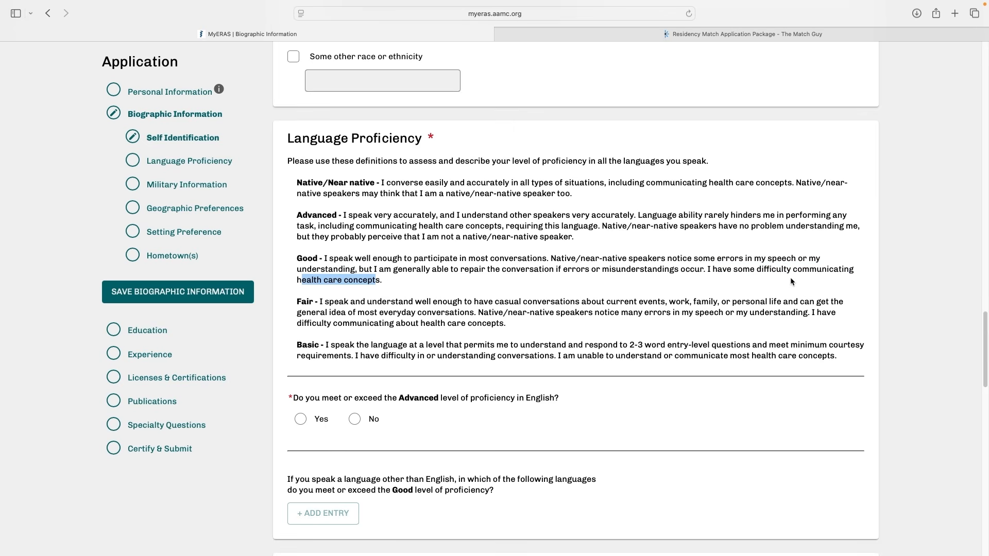
{"action": "left_click", "coordinate": [387, 275]}
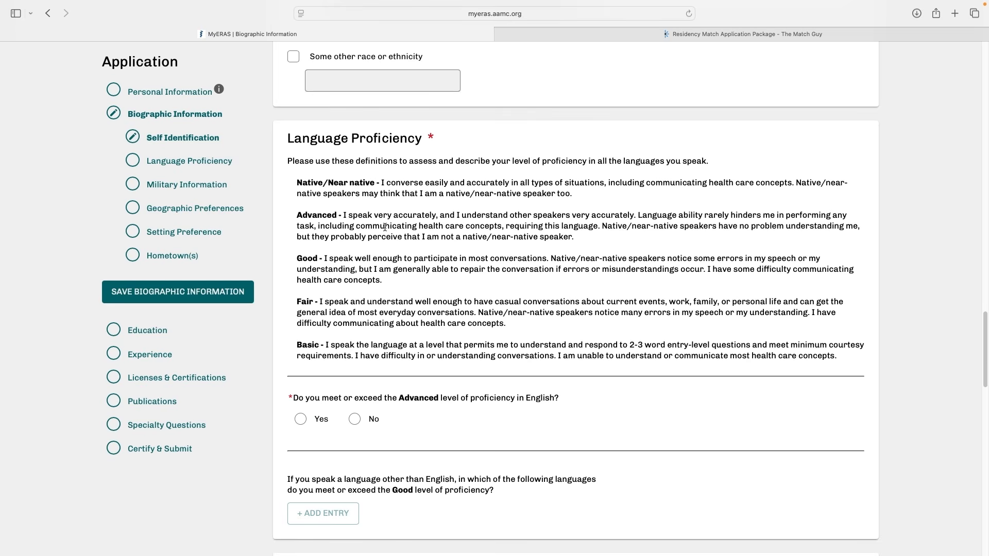
{"action": "left_click", "coordinate": [300, 419]}
Open a new Language Proficiency entry and view the list of available languages
{"action": "scroll", "coordinate": [301, 418], "scroll_direction": "down", "scroll_amount": 4}
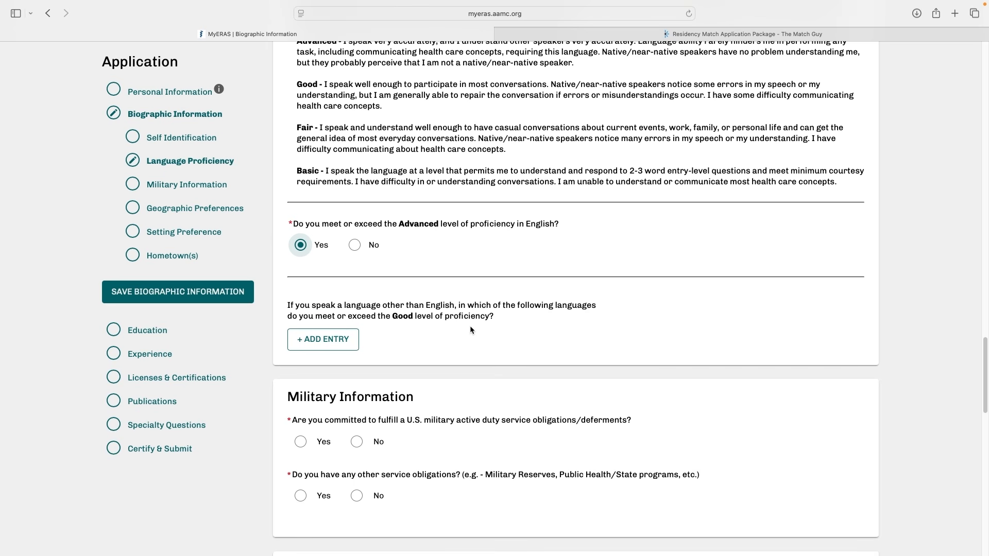
{"action": "scroll", "coordinate": [489, 324], "scroll_direction": "up", "scroll_amount": 2}
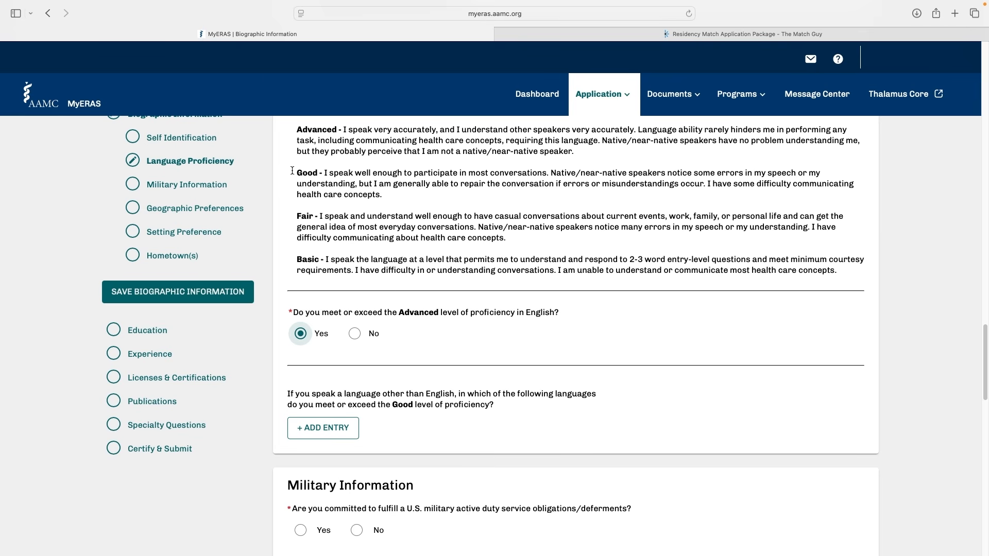
{"action": "left_click", "coordinate": [327, 432]}
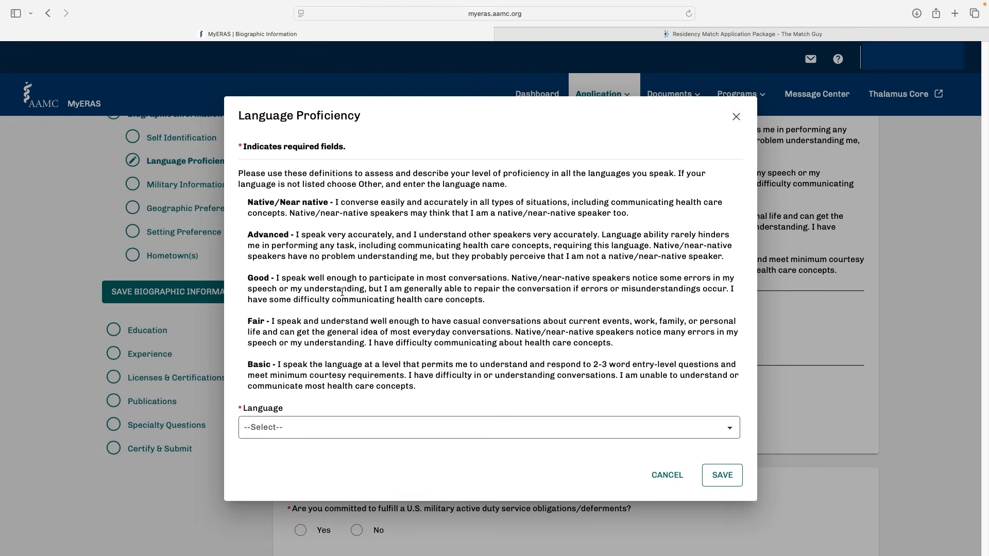
{"action": "left_click", "coordinate": [307, 435]}
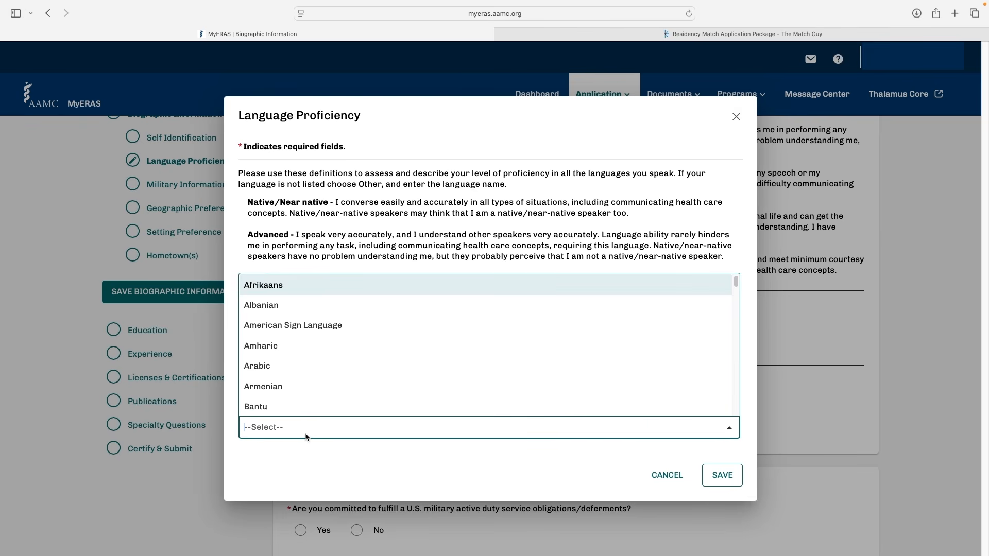
{"action": "left_click", "coordinate": [392, 460]}
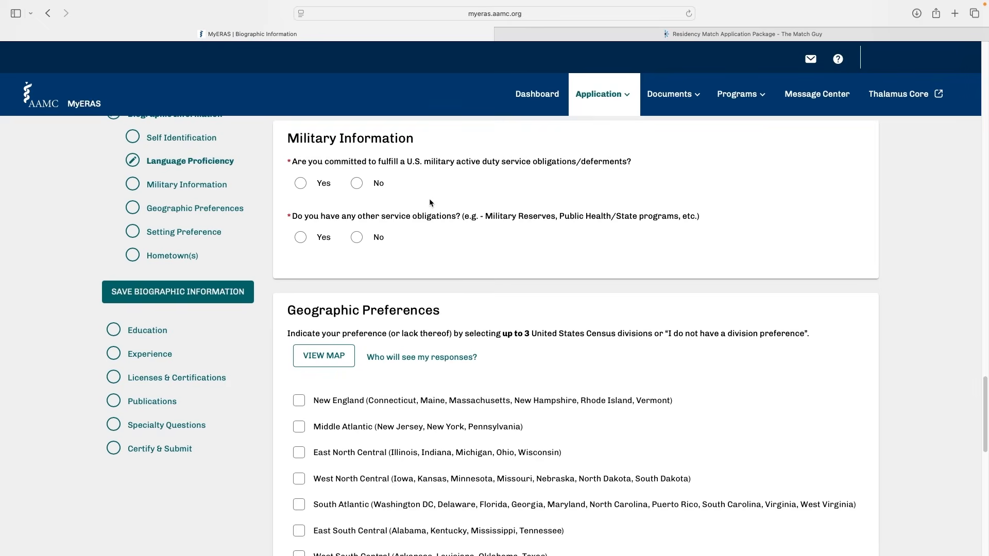
Examine the map of United States geographic divisions in the Geographic Preferences section and close it
{"action": "scroll", "coordinate": [523, 100], "scroll_direction": "down", "scroll_amount": 4}
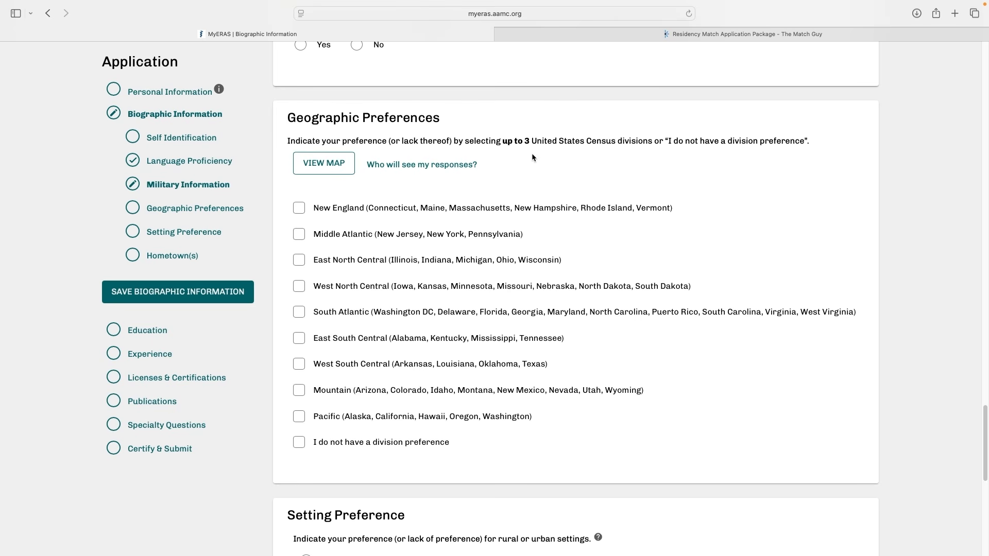
{"action": "left_click", "coordinate": [305, 163]}
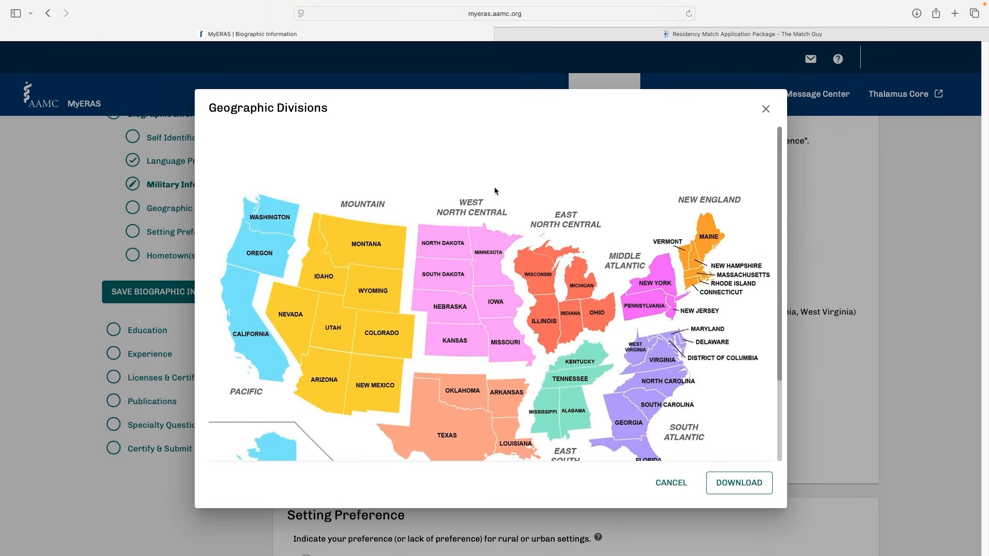
{"action": "scroll", "coordinate": [494, 288], "scroll_direction": "down", "scroll_amount": 2}
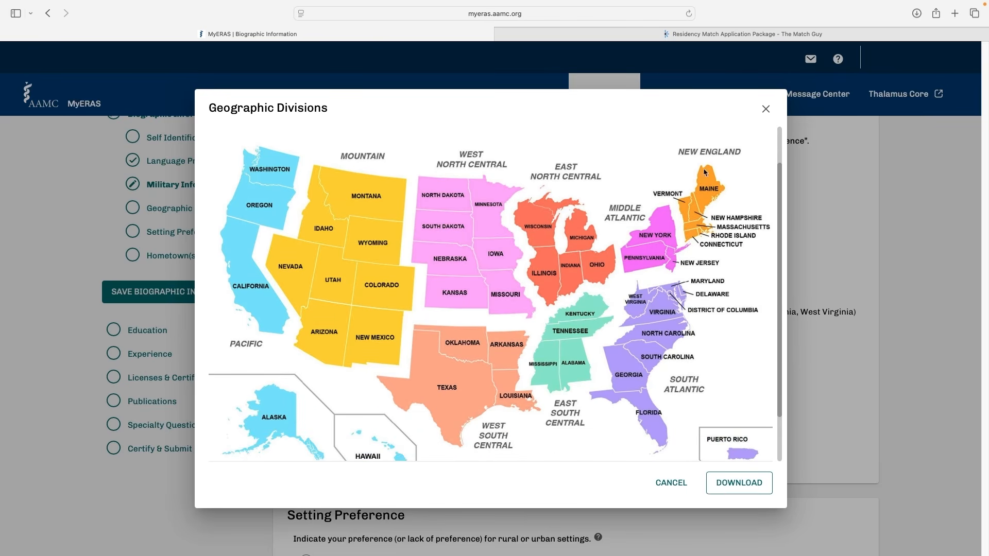
{"action": "left_click", "coordinate": [767, 122]}
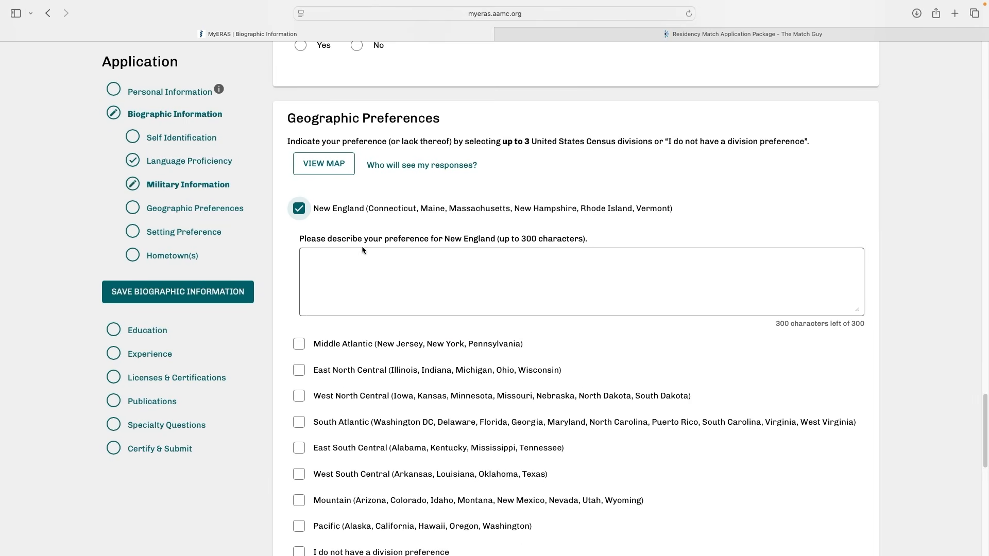
Check the New England preference description field, then view the Intealth J-1 Visa Sponsorship map and close it
{"action": "left_click", "coordinate": [402, 251]}
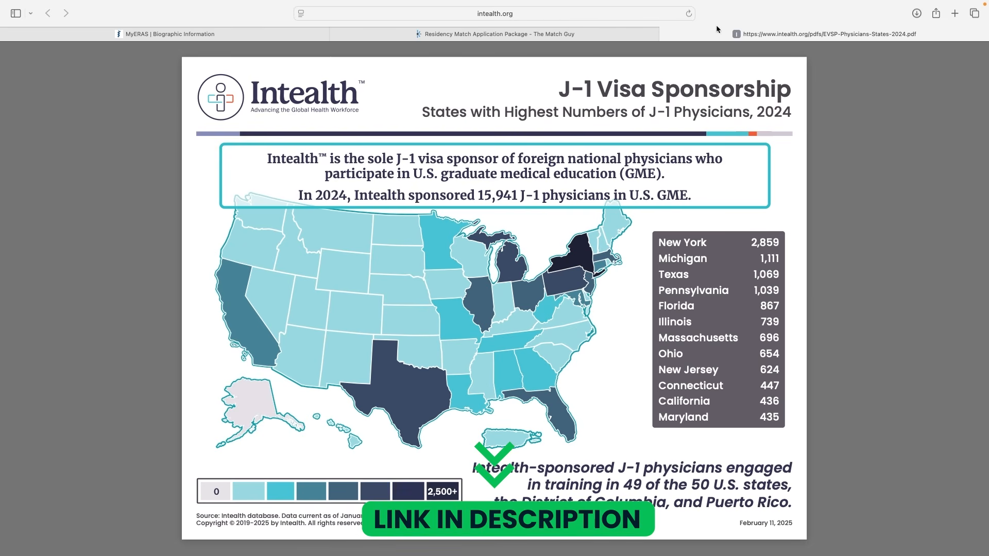
{"action": "key", "text": "super+w"}
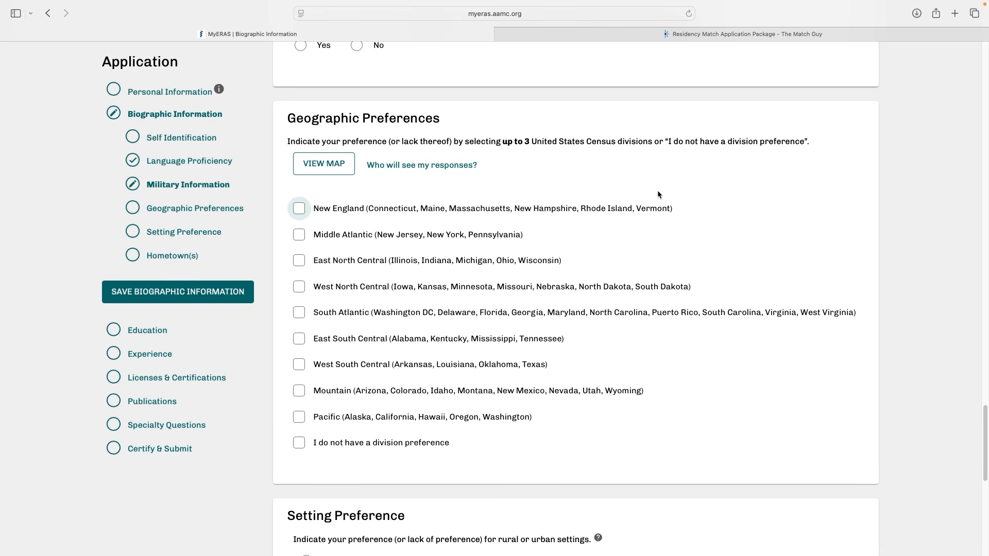
Look through the Setting Preference options, their help note and description field, the division checkboxes and the Hometown(s) section
{"action": "scroll", "coordinate": [657, 195], "scroll_direction": "down", "scroll_amount": 8}
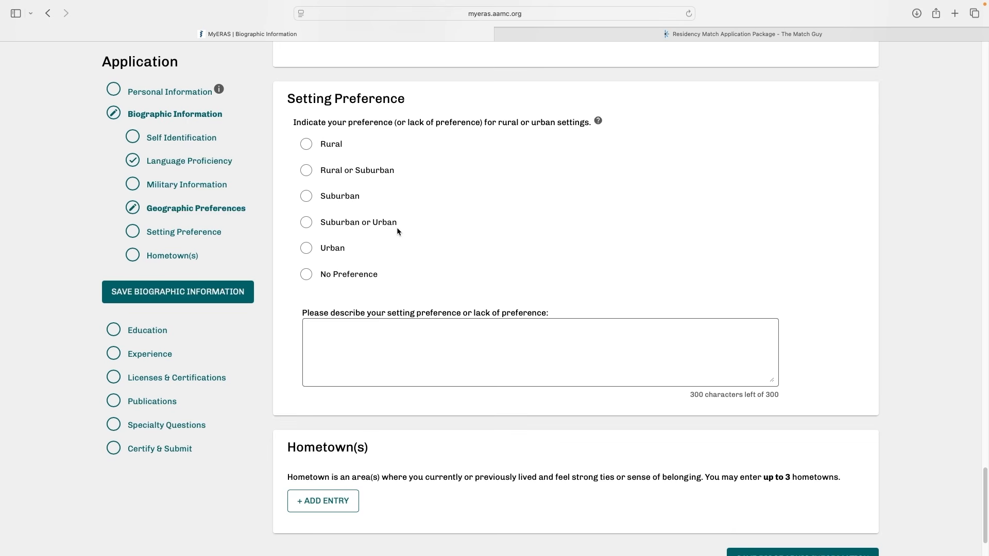
{"action": "mouse_move", "coordinate": [598, 123]}
{"action": "left_click", "coordinate": [501, 346]}
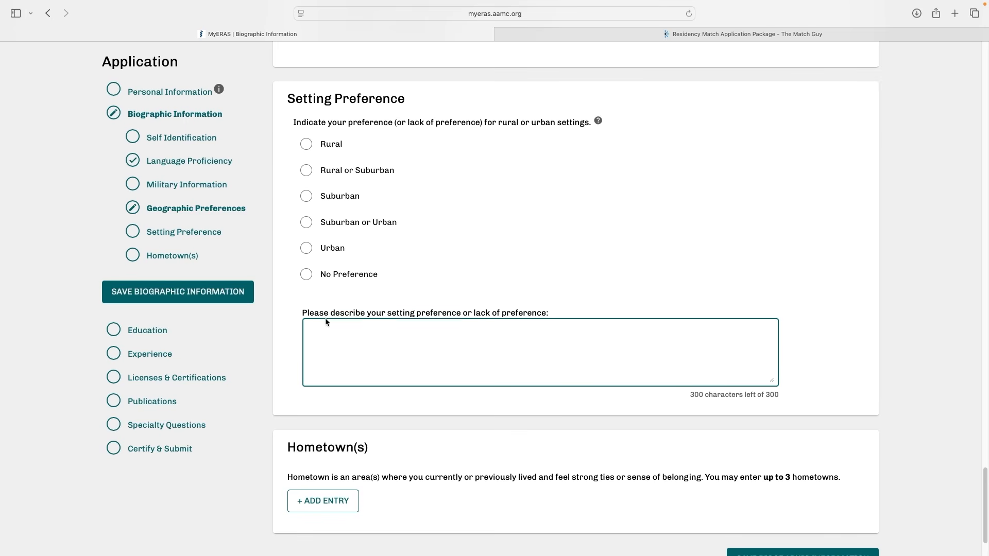
{"action": "scroll", "coordinate": [418, 329], "scroll_direction": "up", "scroll_amount": 5}
{"action": "scroll", "coordinate": [419, 327], "scroll_direction": "up", "scroll_amount": 3}
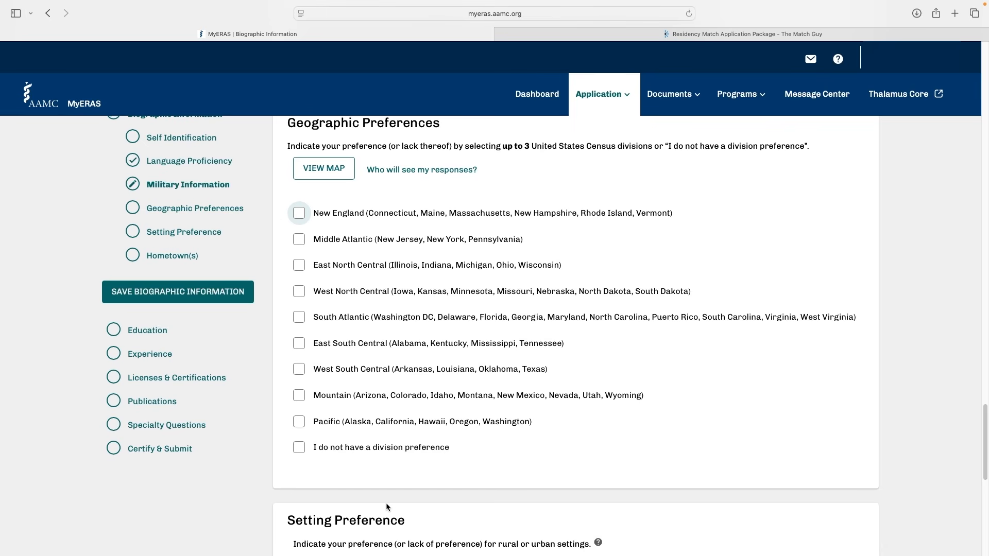
{"action": "scroll", "coordinate": [387, 508], "scroll_direction": "down", "scroll_amount": 10}
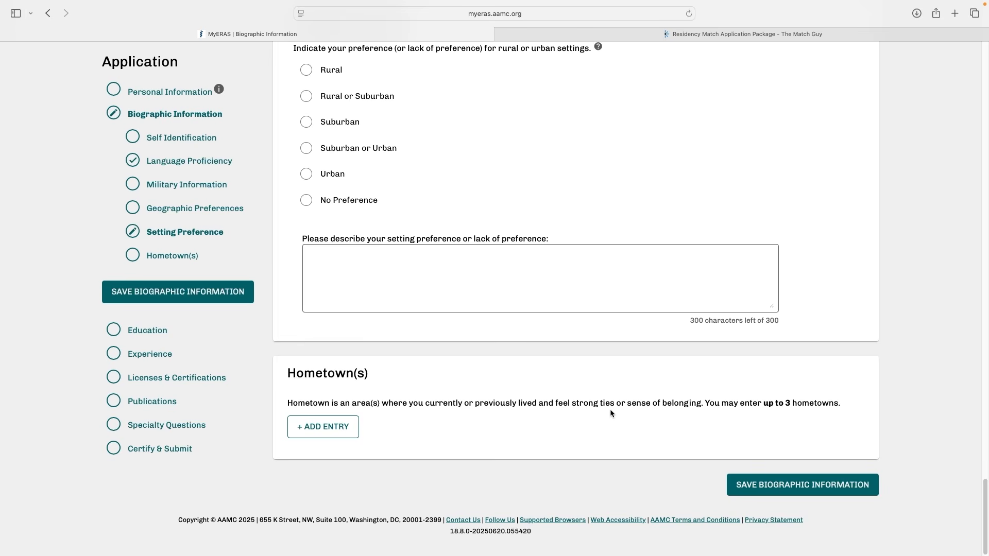
Open the Education section and start a Higher Education entry with Degree expected or earned set to Yes
{"action": "left_click", "coordinate": [156, 336]}
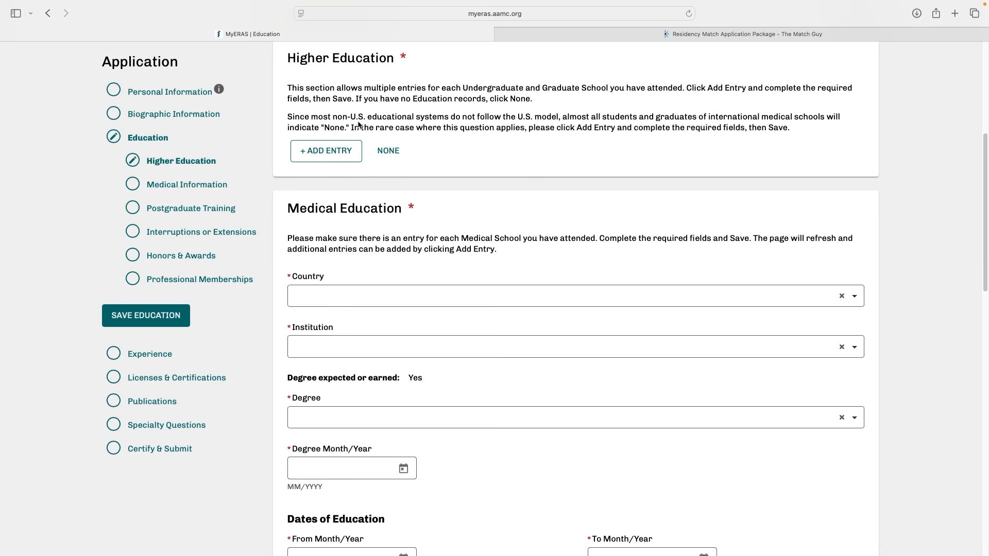
{"action": "left_click", "coordinate": [322, 158]}
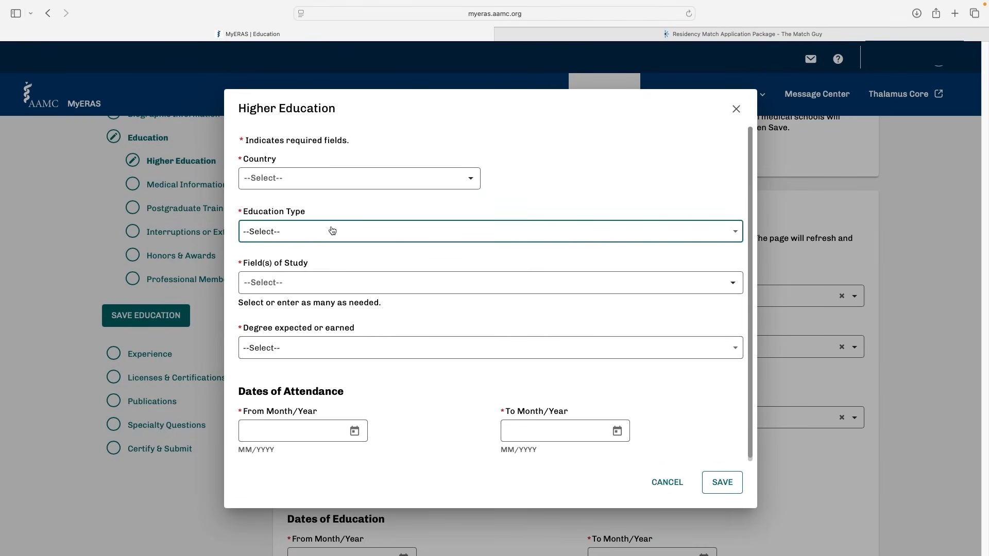
{"action": "left_click", "coordinate": [331, 353]}
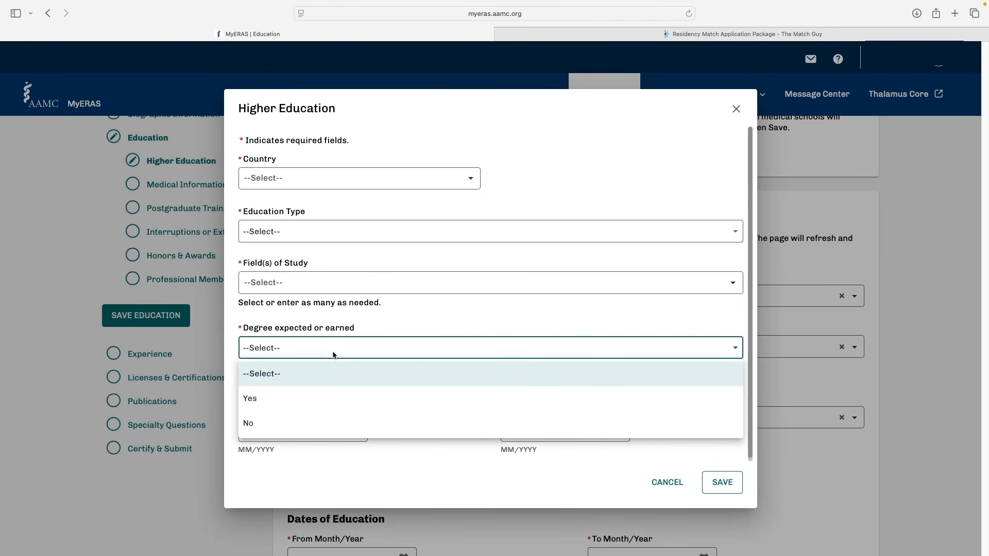
{"action": "left_click", "coordinate": [326, 401]}
Examine the available degrees and the Education Type options in the Higher Education entry
{"action": "left_click", "coordinate": [353, 400]}
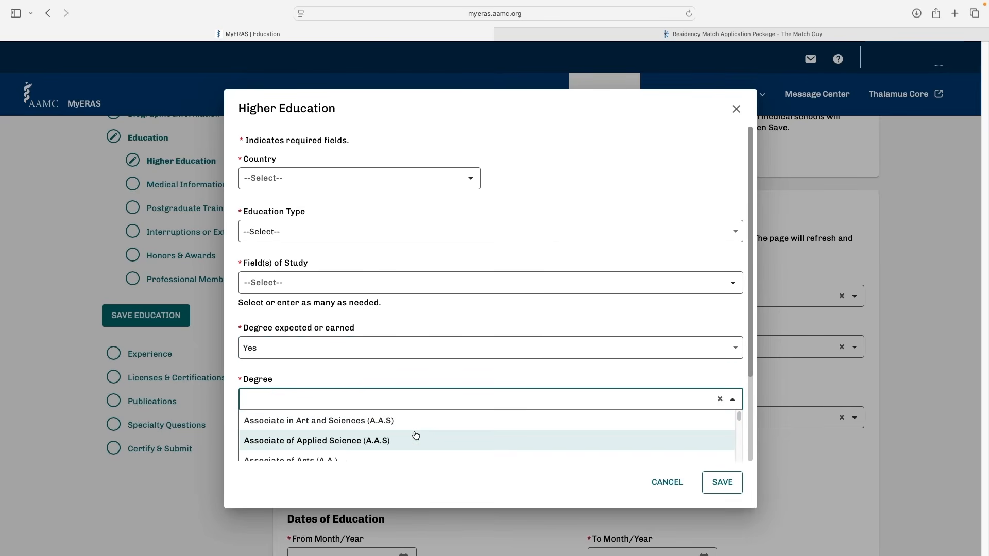
{"action": "scroll", "coordinate": [747, 365], "scroll_direction": "down", "scroll_amount": 3}
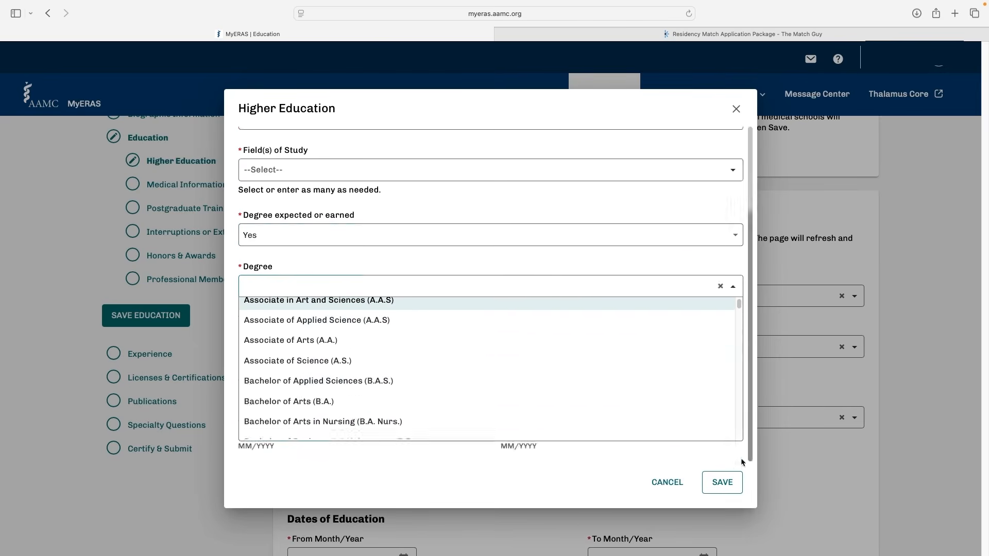
{"action": "scroll", "coordinate": [455, 368], "scroll_direction": "down", "scroll_amount": 15}
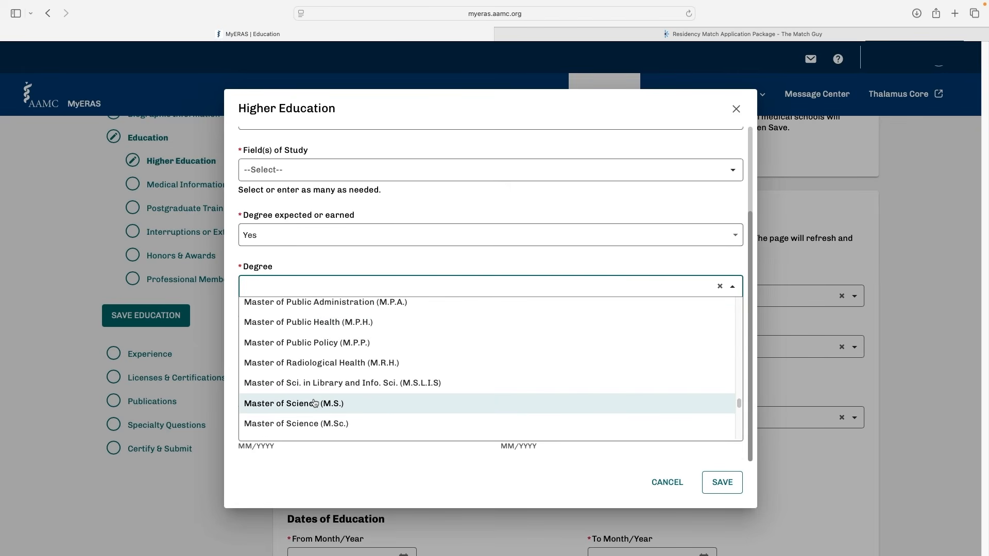
{"action": "left_click", "coordinate": [407, 295]}
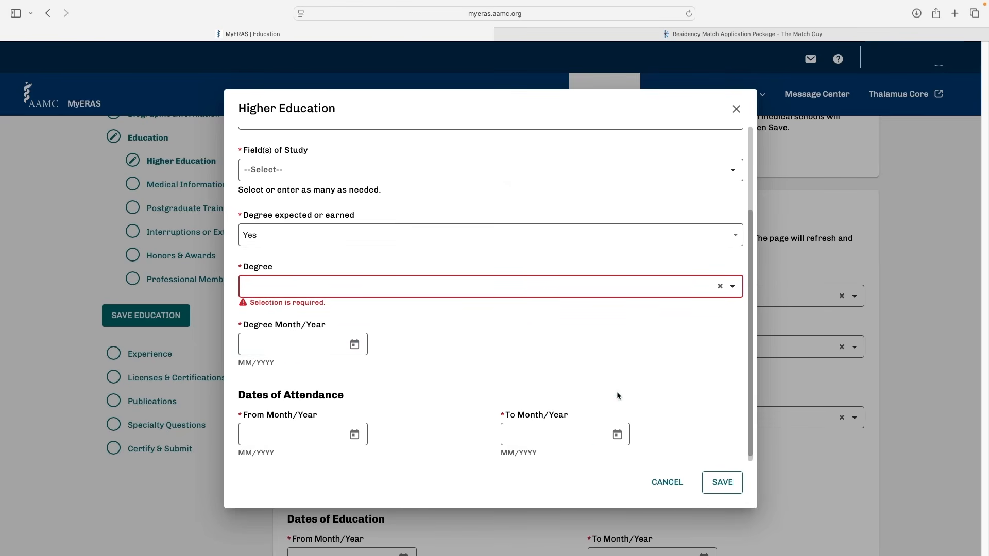
{"action": "left_click", "coordinate": [332, 233]}
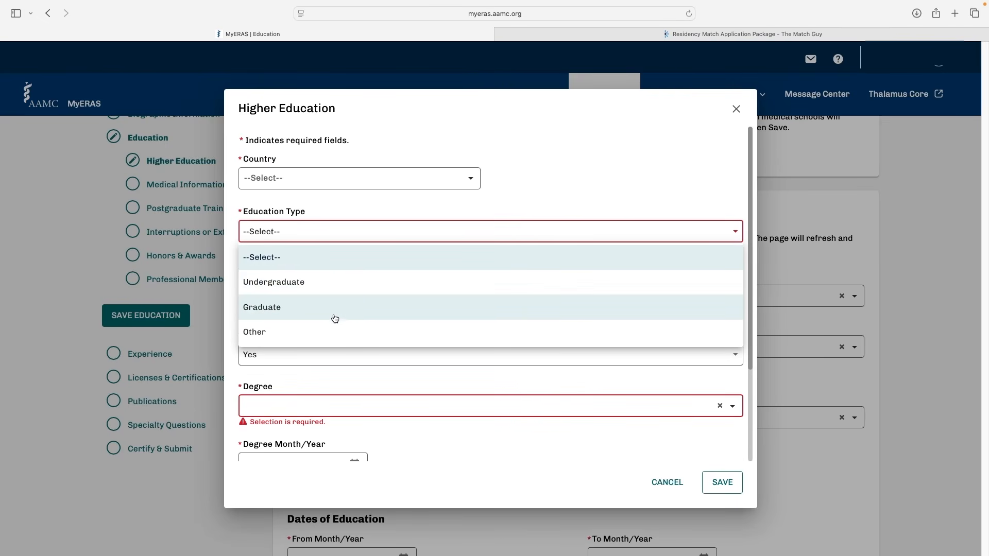
{"action": "left_click", "coordinate": [335, 258]}
{"action": "left_click", "coordinate": [321, 290]}
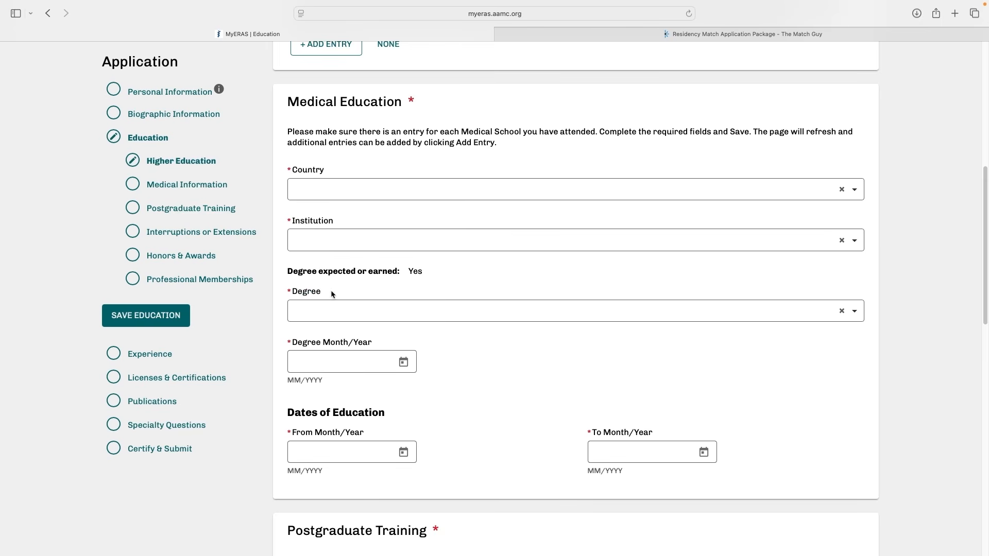
Set the Medical Education degree to Doctor of Medicine (M.D.) and check the Dates of Education fields
{"action": "left_click", "coordinate": [590, 308]}
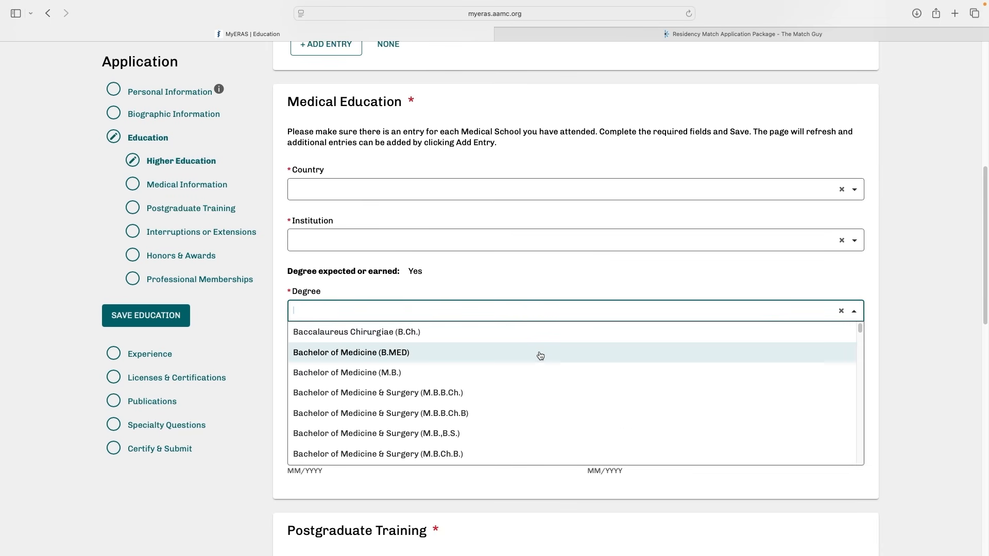
{"action": "scroll", "coordinate": [439, 488], "scroll_direction": "down", "scroll_amount": 10}
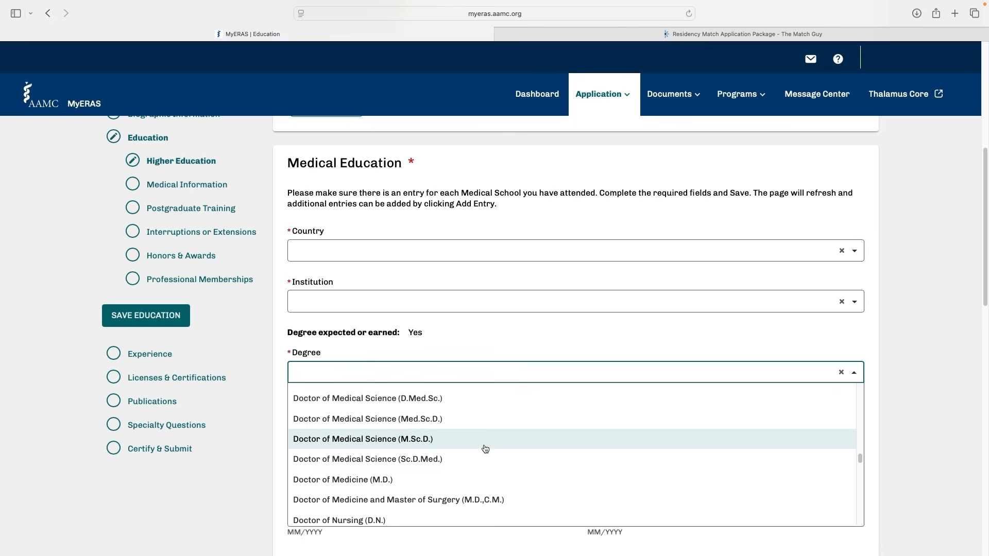
{"action": "scroll", "coordinate": [494, 439], "scroll_direction": "up", "scroll_amount": 5}
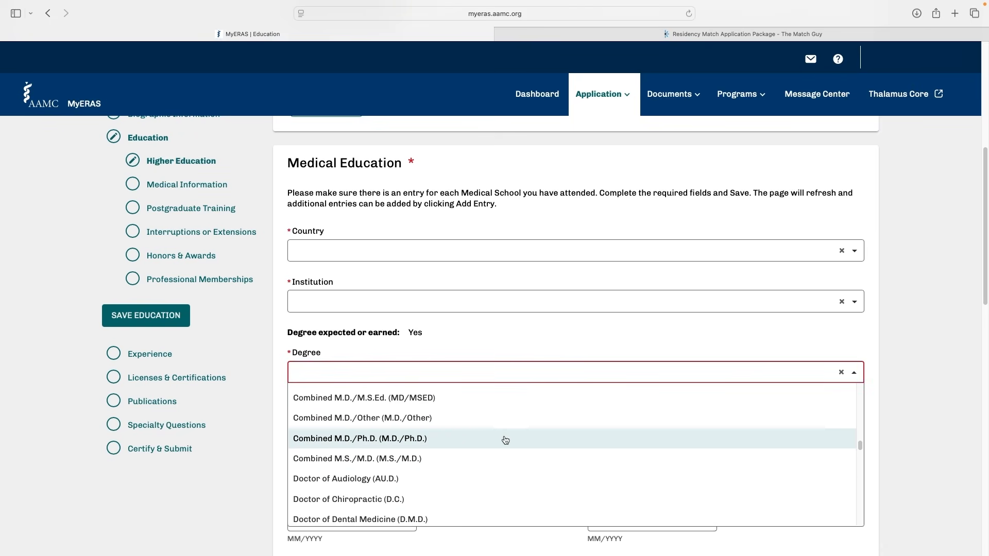
{"action": "scroll", "coordinate": [347, 459], "scroll_direction": "down", "scroll_amount": 2}
{"action": "left_click", "coordinate": [348, 459]}
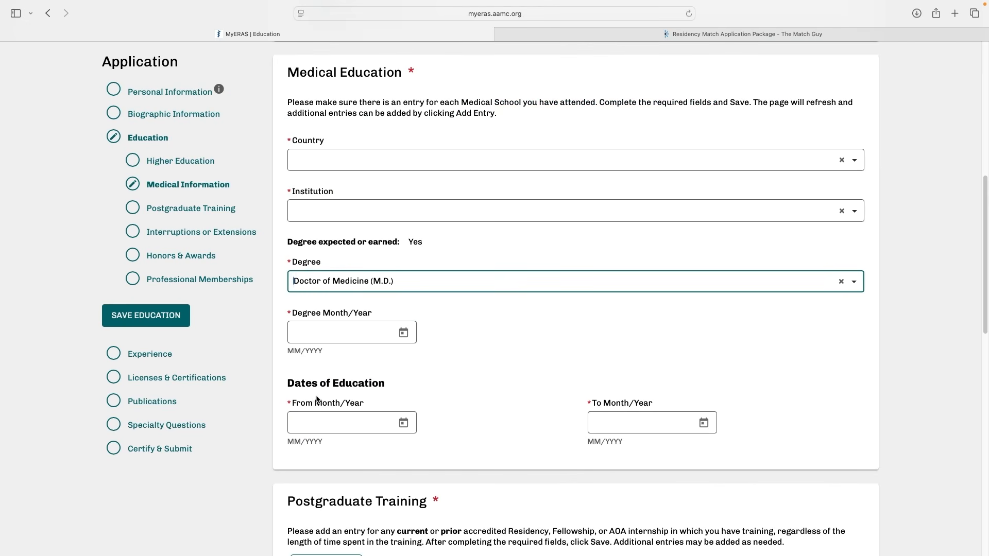
{"action": "left_click", "coordinate": [588, 415]}
Examine the Postgraduate Training instructions, highlighting the wording about accredited Residency and Fellowship
{"action": "scroll", "coordinate": [451, 268], "scroll_direction": "down", "scroll_amount": 7}
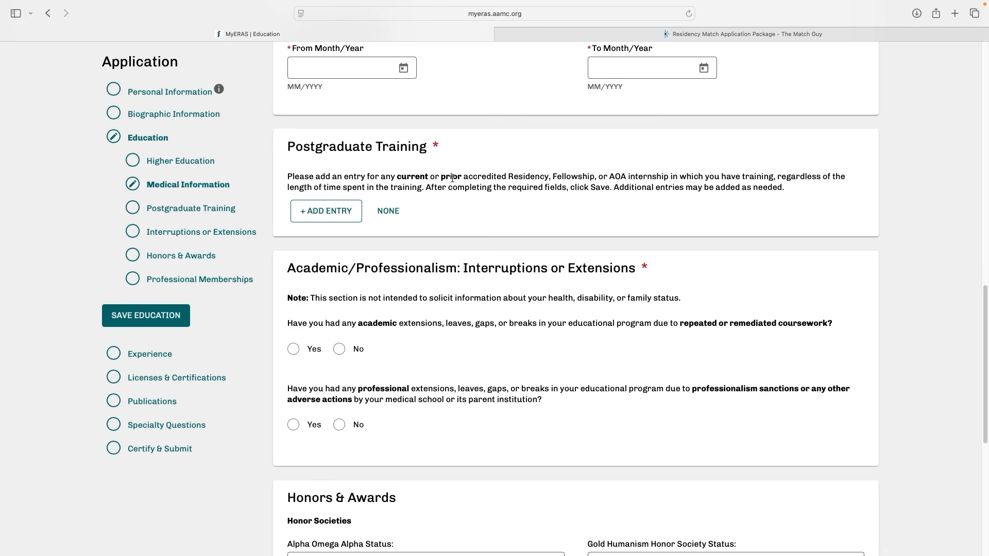
{"action": "left_click_drag", "start_coordinate": [468, 176], "coordinate": [595, 176]}
{"action": "left_click", "coordinate": [596, 176]}
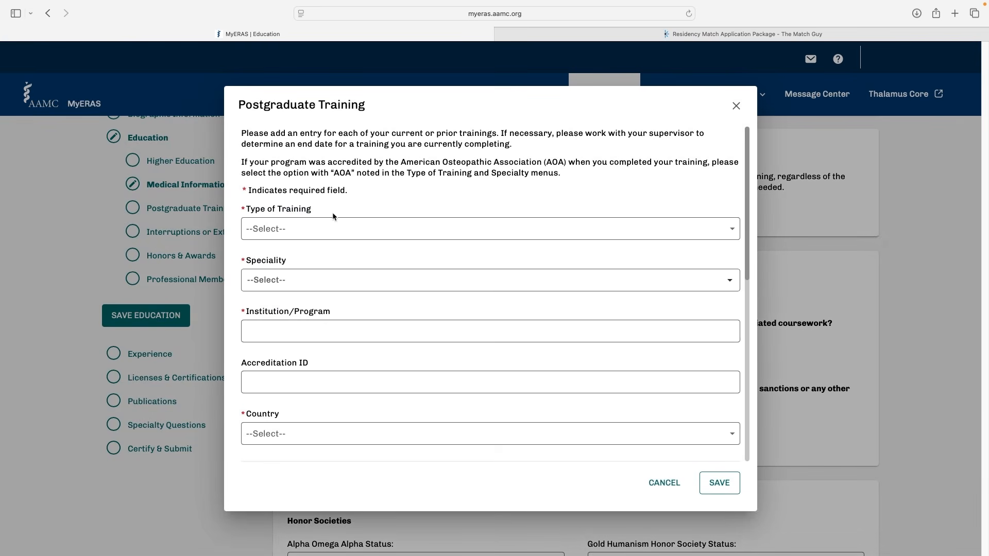
Review the Type of Training options in a new Postgraduate Training entry and choose ACGME Residency
{"action": "left_click", "coordinate": [286, 224]}
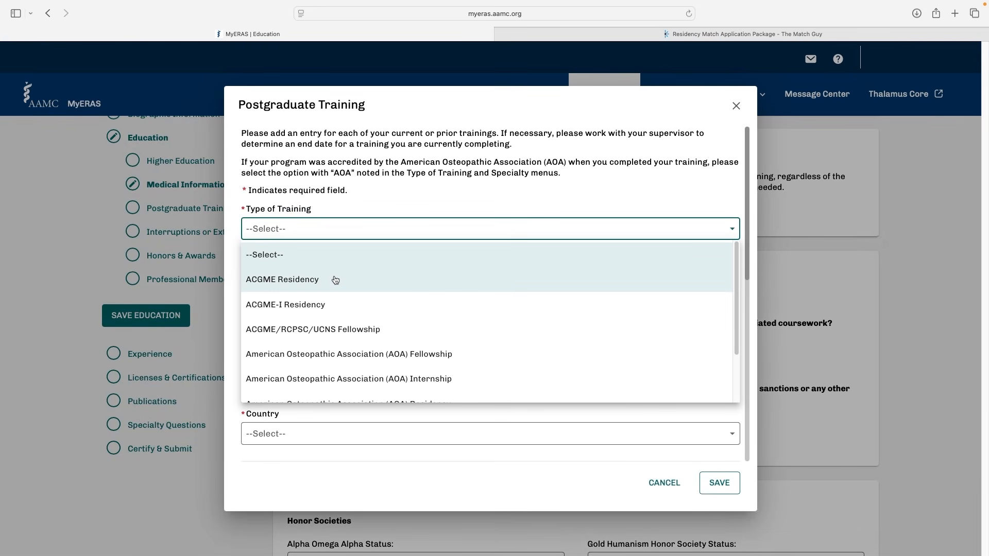
{"action": "scroll", "coordinate": [339, 284], "scroll_direction": "down", "scroll_amount": 1}
{"action": "scroll", "coordinate": [338, 284], "scroll_direction": "down", "scroll_amount": 1}
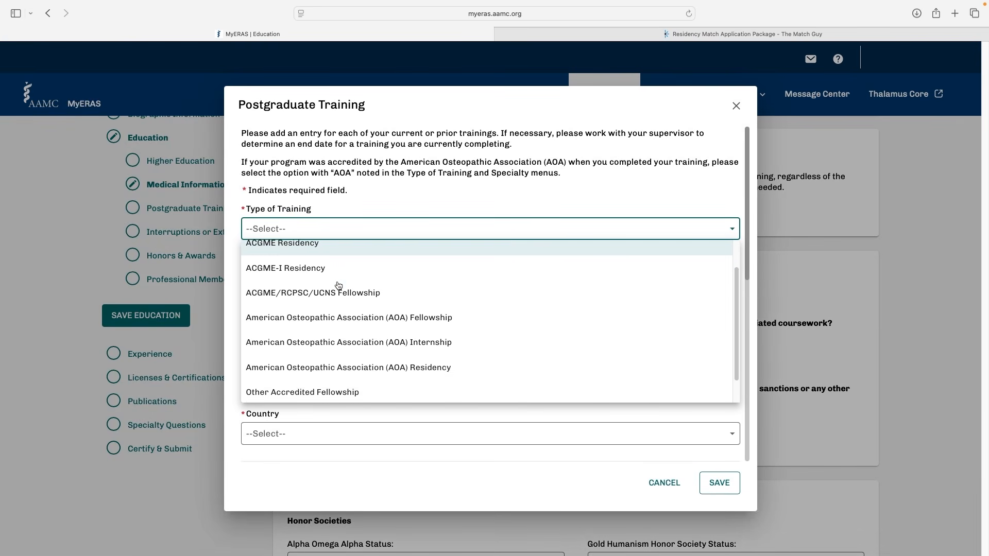
{"action": "scroll", "coordinate": [413, 331], "scroll_direction": "down", "scroll_amount": 1}
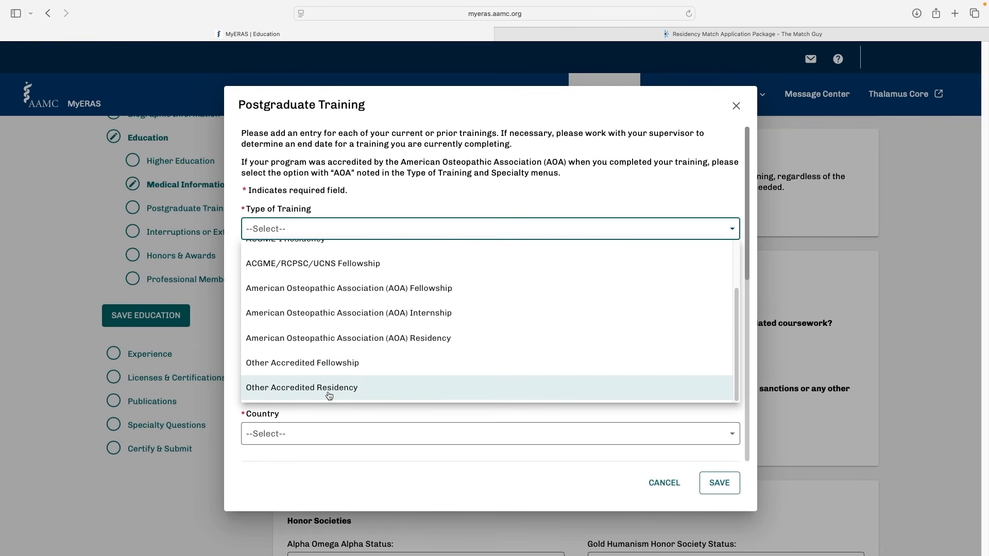
{"action": "scroll", "coordinate": [329, 309], "scroll_direction": "up", "scroll_amount": 3}
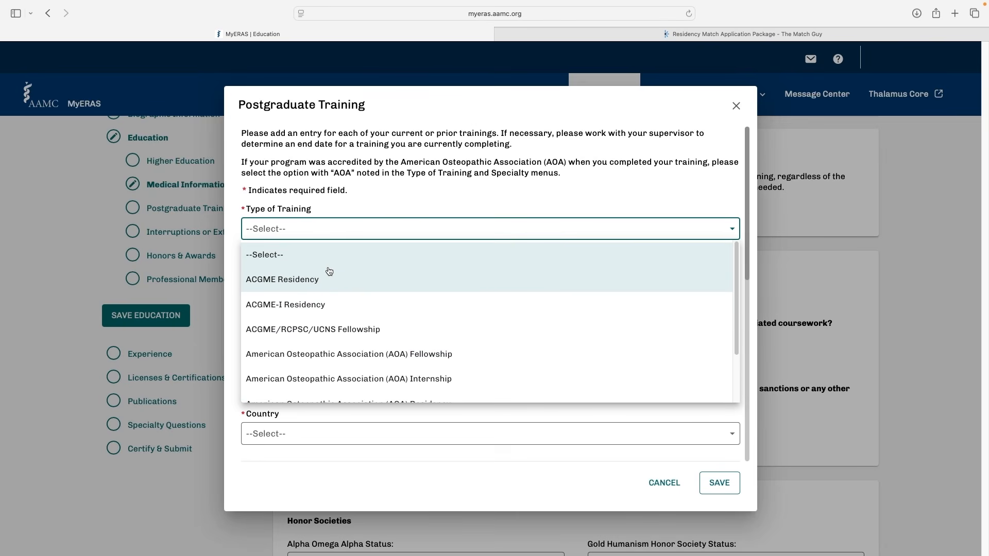
{"action": "left_click", "coordinate": [326, 284]}
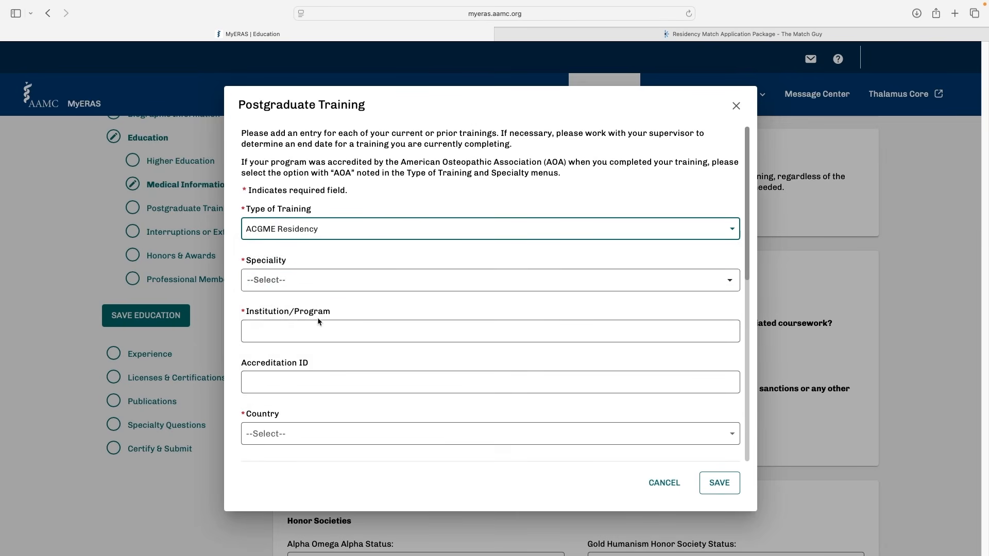
Look through the remaining Postgraduate Training fields, including Accreditation ID, Program Director, Supervisor and the residency dates
{"action": "scroll", "coordinate": [318, 319], "scroll_direction": "down", "scroll_amount": 3}
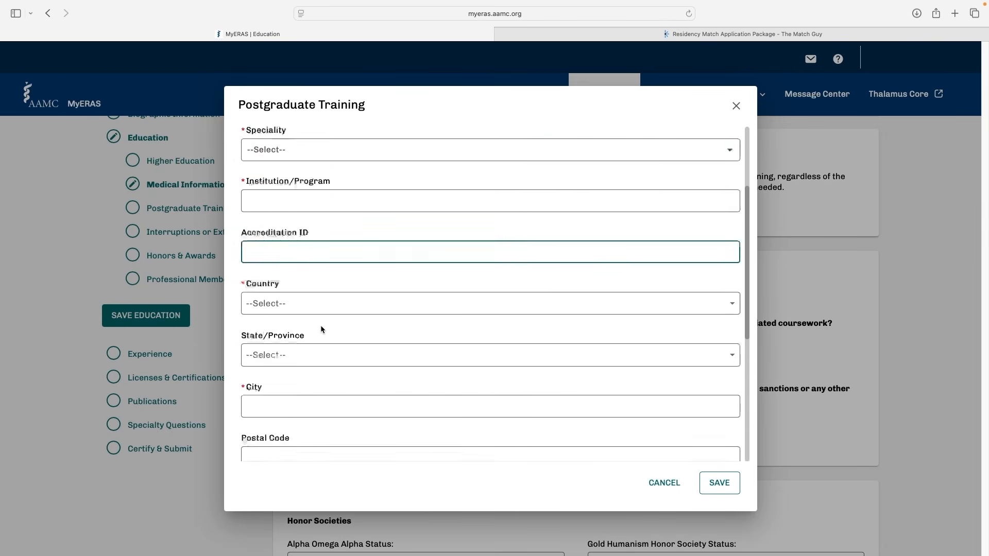
{"action": "scroll", "coordinate": [321, 326], "scroll_direction": "down", "scroll_amount": 6}
{"action": "left_click", "coordinate": [256, 303]}
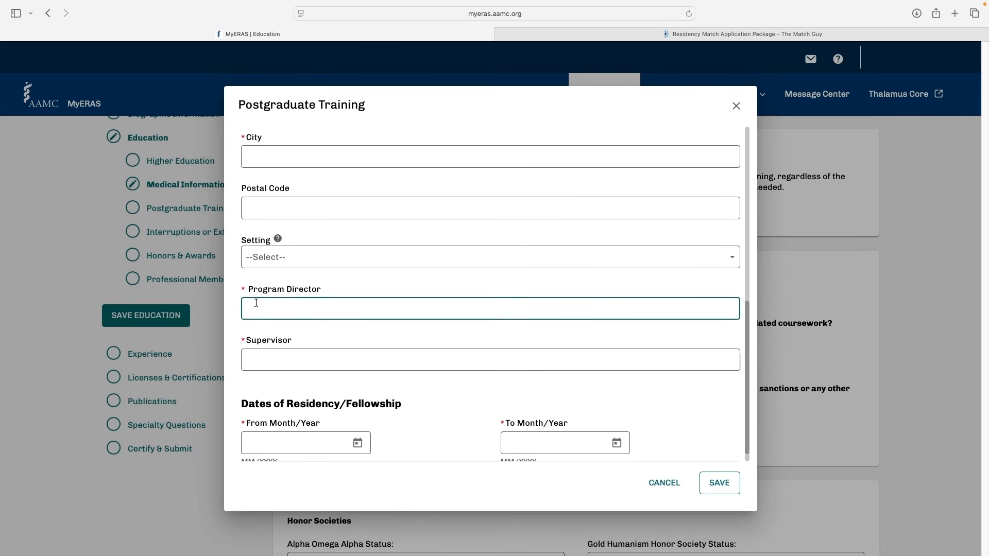
{"action": "scroll", "coordinate": [319, 335], "scroll_direction": "down", "scroll_amount": 1}
{"action": "left_click", "coordinate": [320, 335]}
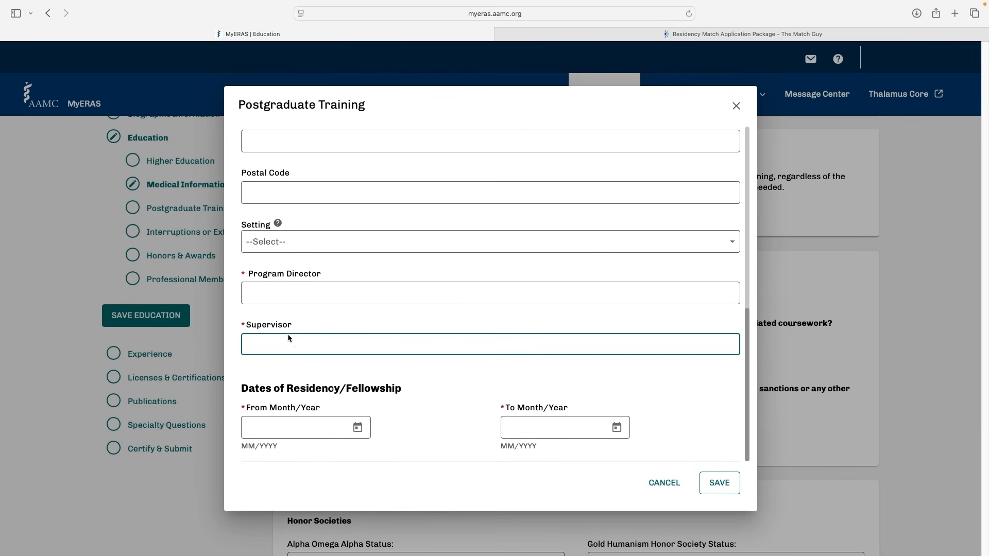
{"action": "scroll", "coordinate": [533, 377], "scroll_direction": "up", "scroll_amount": 9}
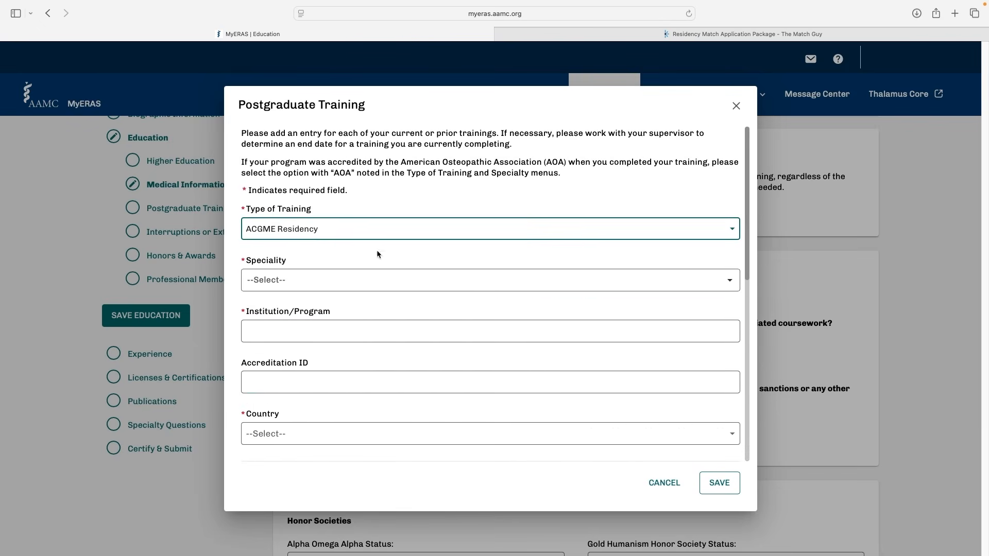
Change the Postgraduate Training entry's Type of Training to Other Accredited Residency
{"action": "left_click", "coordinate": [364, 228]}
{"action": "scroll", "coordinate": [335, 318], "scroll_direction": "down", "scroll_amount": 2}
{"action": "left_click", "coordinate": [326, 387]}
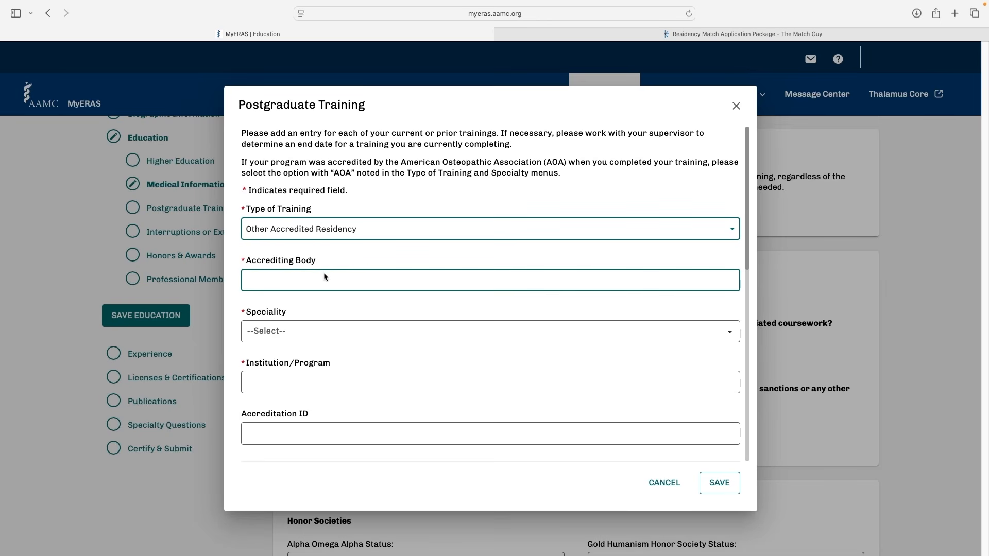
Set the Speciality of the Postgraduate Training entry to Anesthesiology
{"action": "left_click", "coordinate": [361, 336]}
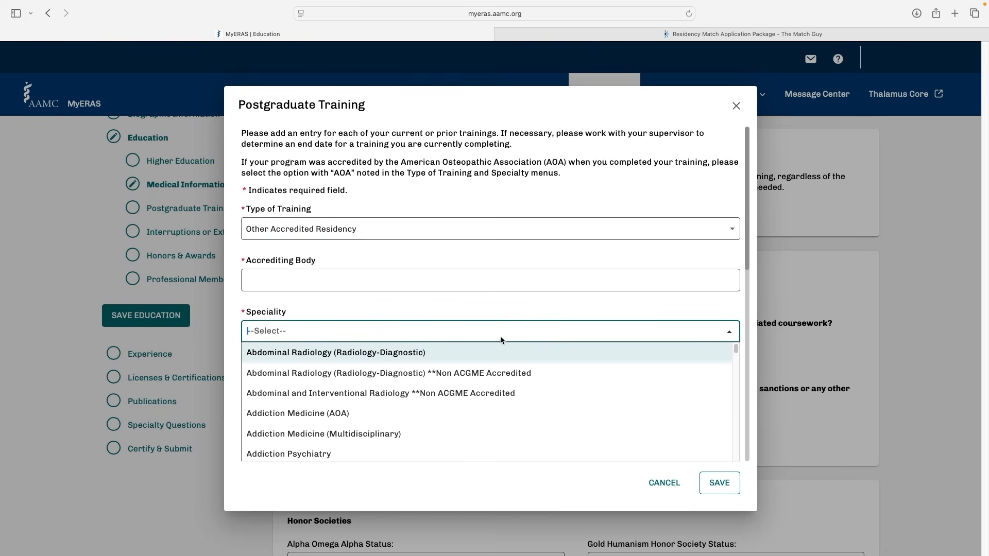
{"action": "scroll", "coordinate": [353, 419], "scroll_direction": "down", "scroll_amount": 3}
{"action": "scroll", "coordinate": [354, 420], "scroll_direction": "down", "scroll_amount": 3}
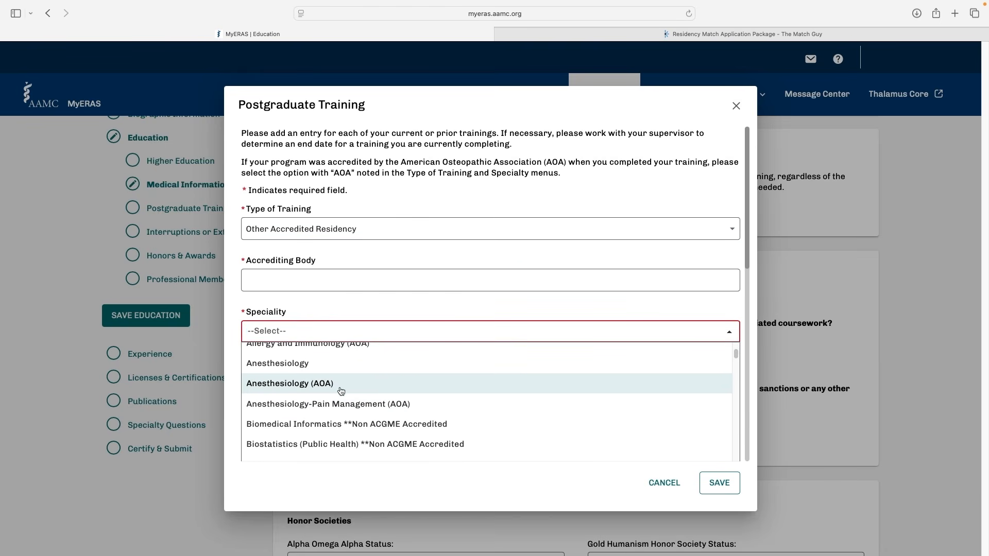
{"action": "left_click", "coordinate": [355, 360]}
Look through the remaining Postgraduate Training fields down to the residency dates and discard the entry
{"action": "scroll", "coordinate": [361, 369], "scroll_direction": "down", "scroll_amount": 2}
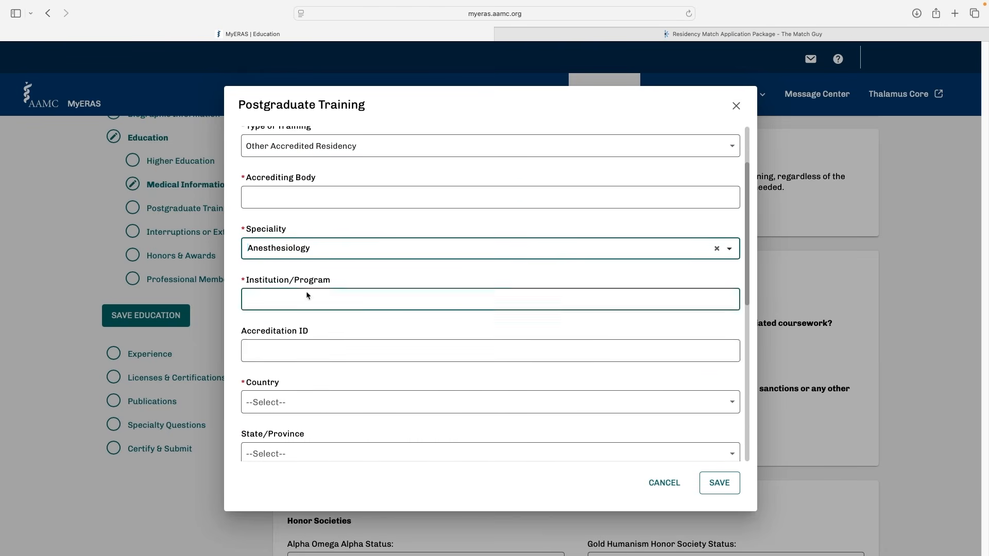
{"action": "scroll", "coordinate": [307, 296], "scroll_direction": "down", "scroll_amount": 3}
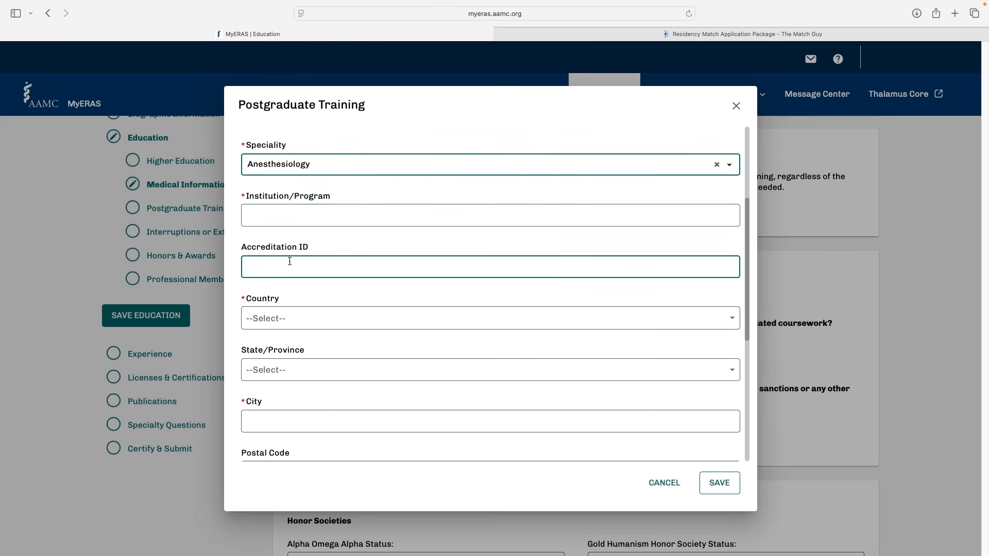
{"action": "scroll", "coordinate": [290, 261], "scroll_direction": "down", "scroll_amount": 8}
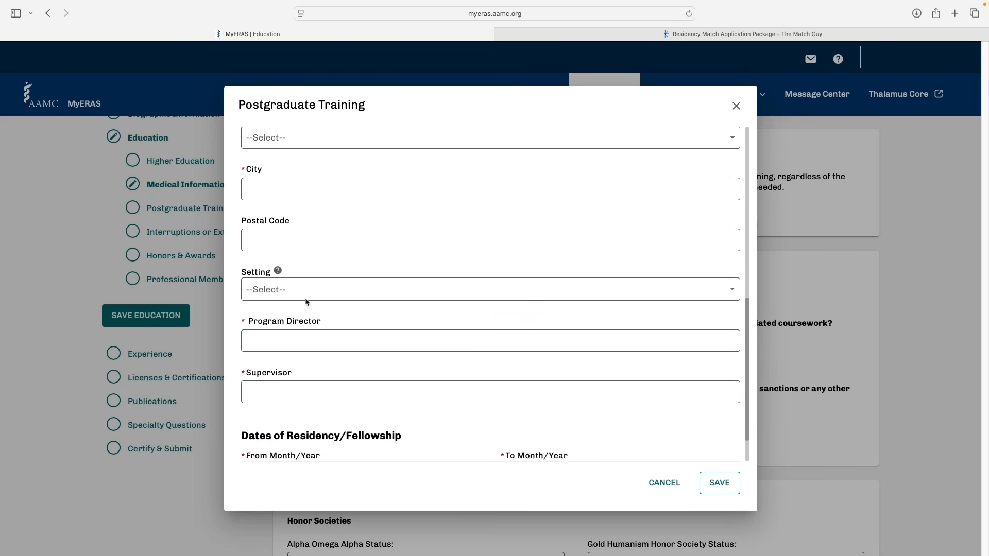
{"action": "scroll", "coordinate": [306, 302], "scroll_direction": "down", "scroll_amount": 2}
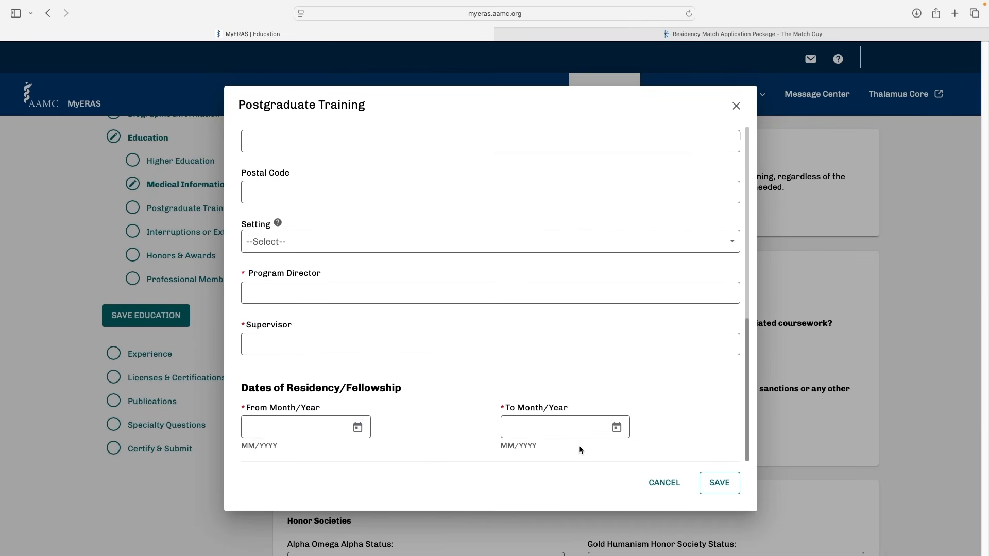
{"action": "left_click", "coordinate": [664, 483]}
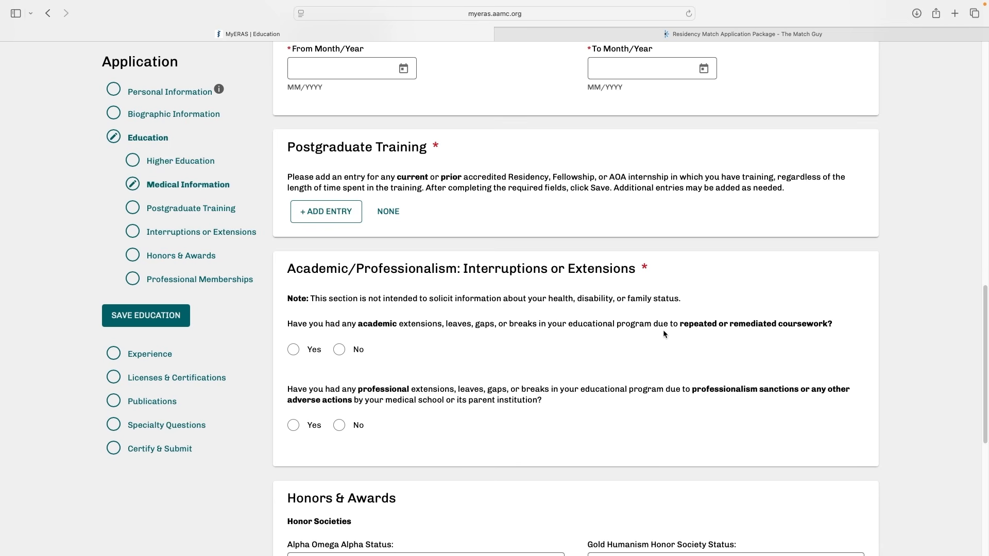
Examine the Interruptions or Extensions questions, highlighting the wording on repeated or remediated coursework and on professionalism sanctions or other adverse actions
{"action": "left_click_drag", "start_coordinate": [680, 325], "coordinate": [832, 327]}
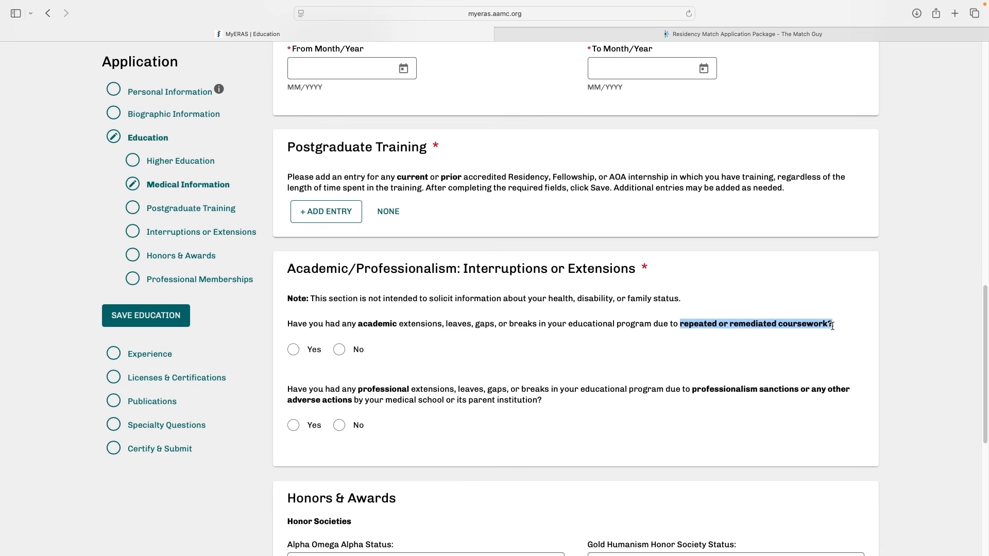
{"action": "left_click", "coordinate": [832, 326]}
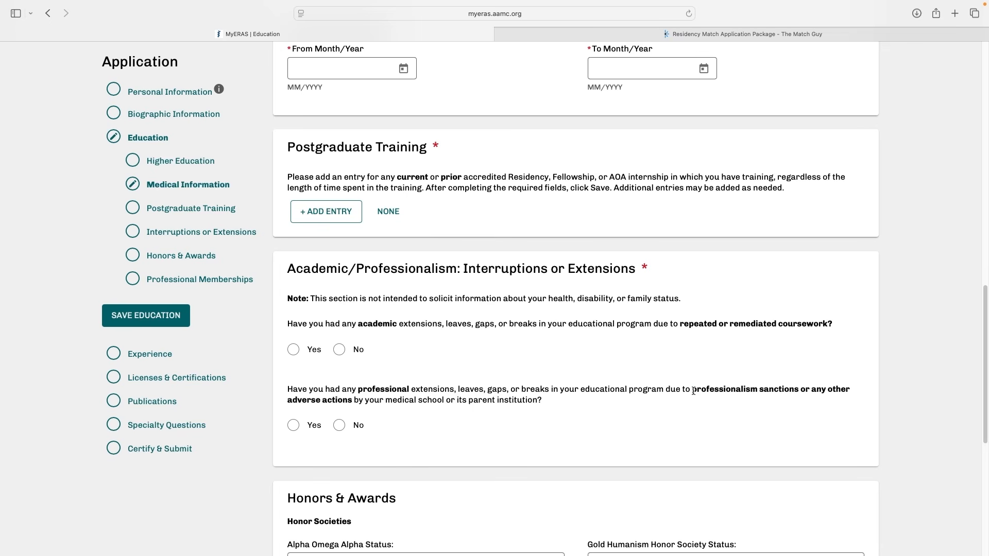
{"action": "left_click_drag", "start_coordinate": [692, 390], "coordinate": [850, 390]}
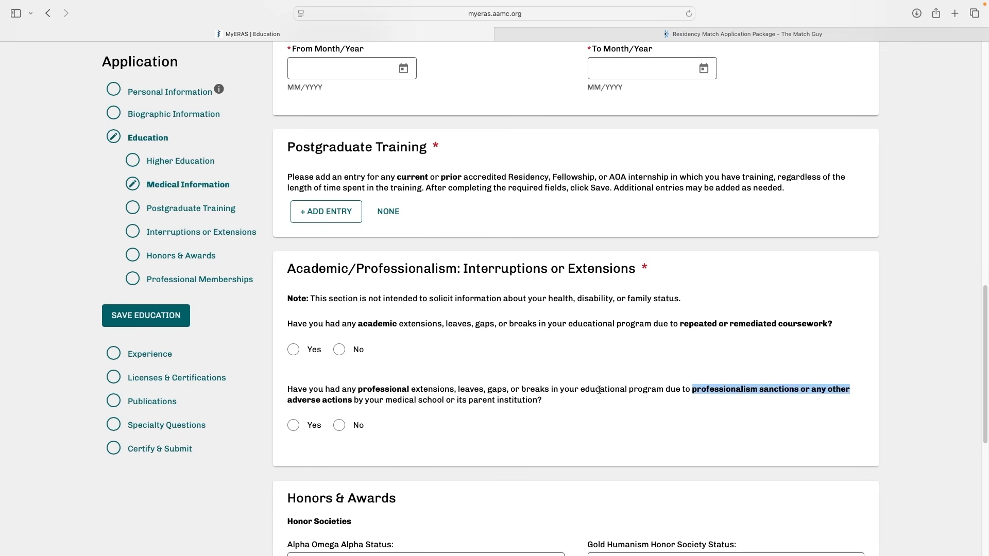
{"action": "left_click_drag", "start_coordinate": [286, 400], "coordinate": [546, 401]}
{"action": "left_click", "coordinate": [548, 402]}
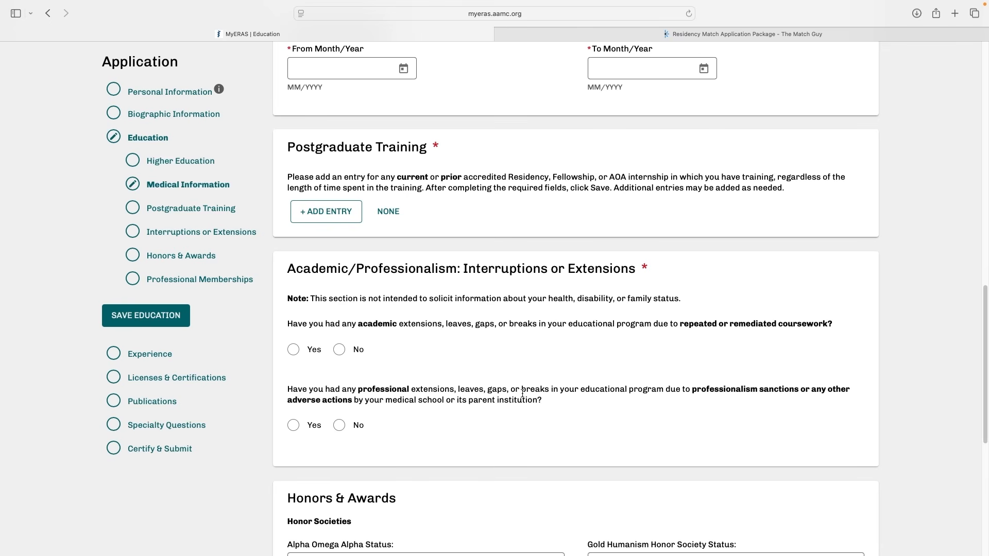
Review the Alpha Omega Alpha Status and Gold Humanism Honor Society Status options under Honors & Awards without choosing any
{"action": "scroll", "coordinate": [522, 393], "scroll_direction": "down", "scroll_amount": 7}
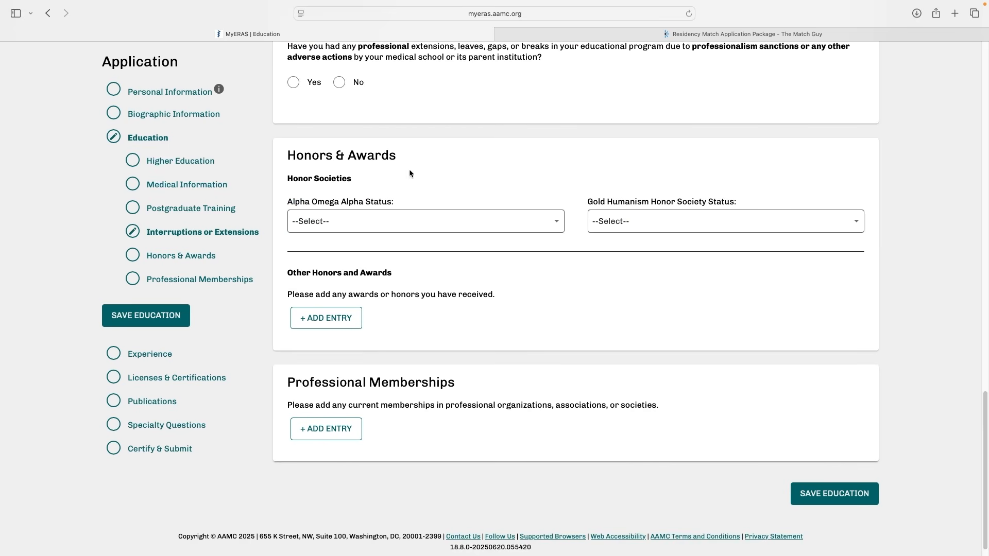
{"action": "left_click", "coordinate": [395, 222]}
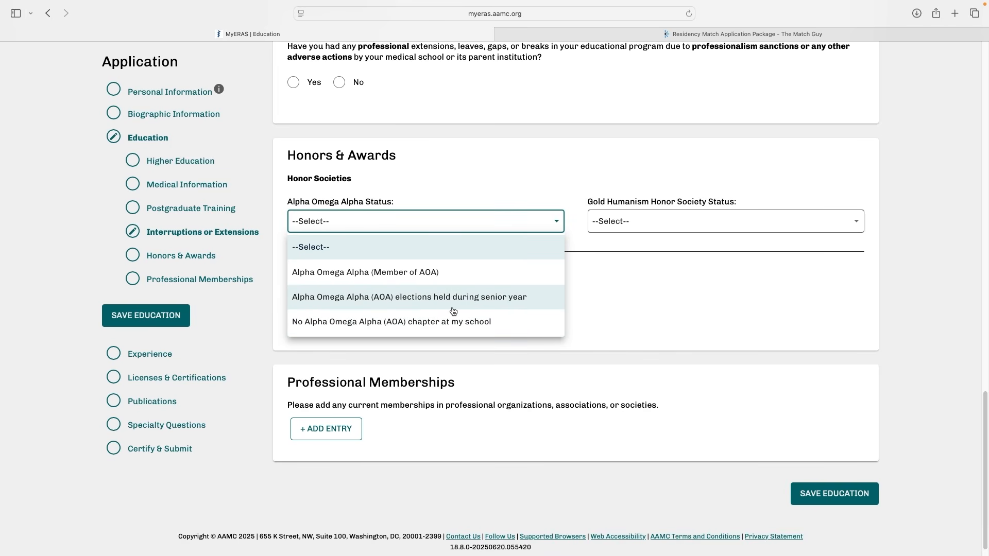
{"action": "left_click", "coordinate": [480, 220]}
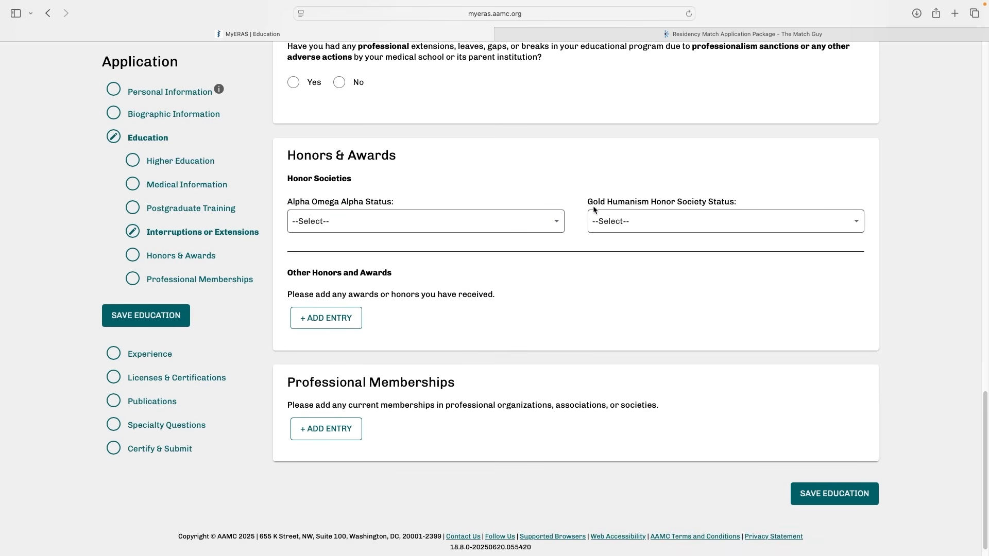
{"action": "left_click", "coordinate": [680, 224]}
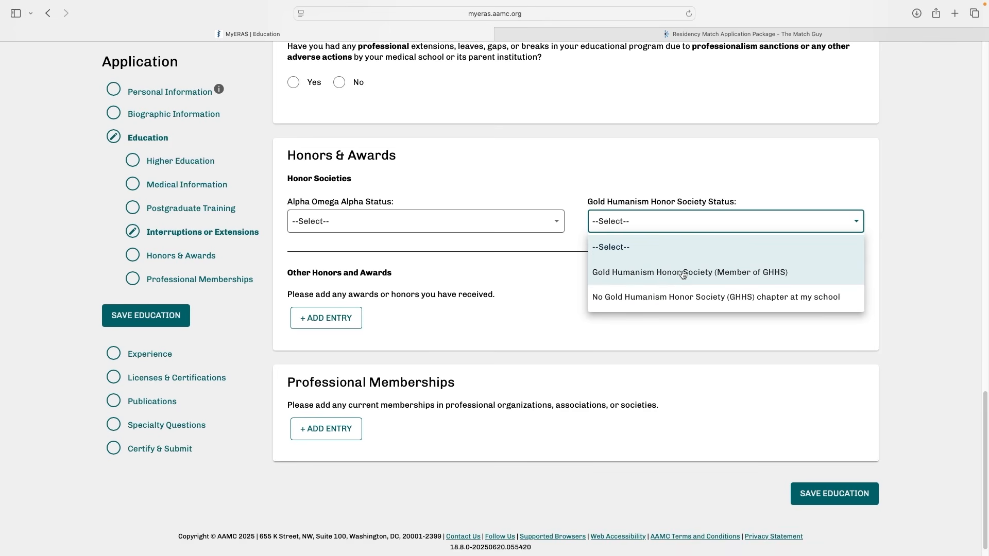
{"action": "left_click", "coordinate": [696, 217]}
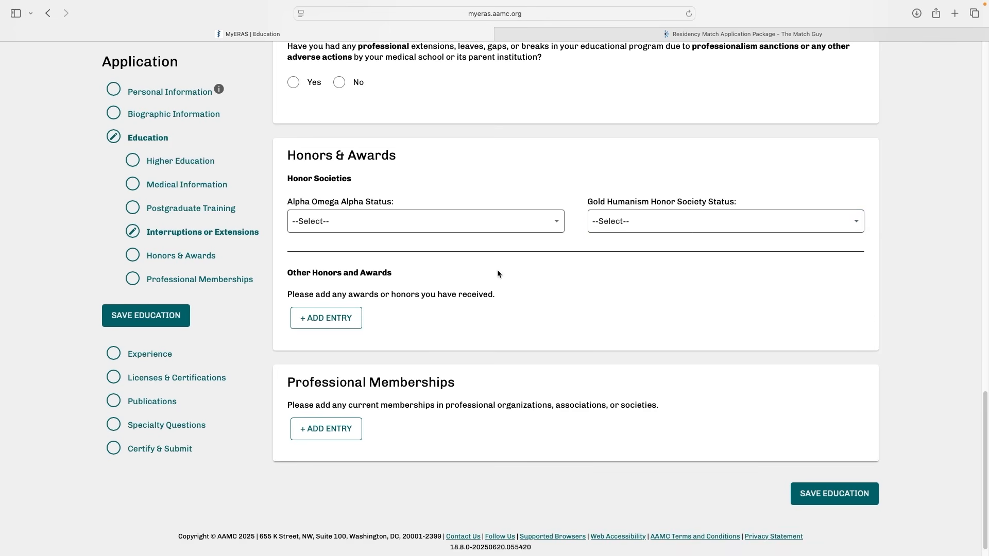
Review the fields and Honor or Award Type options of a new Honors & Awards entry, then discard it
{"action": "left_click", "coordinate": [342, 318]}
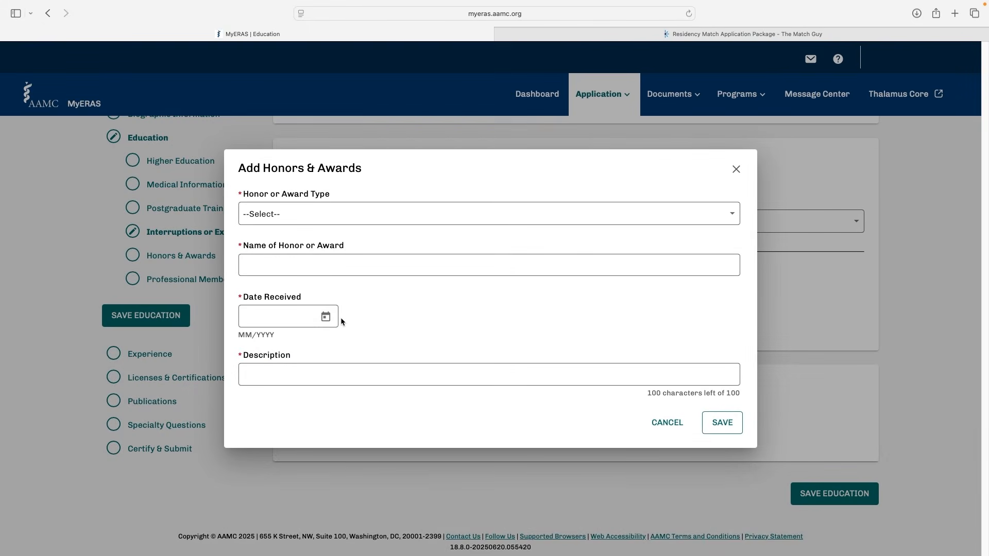
{"action": "left_click", "coordinate": [361, 266]}
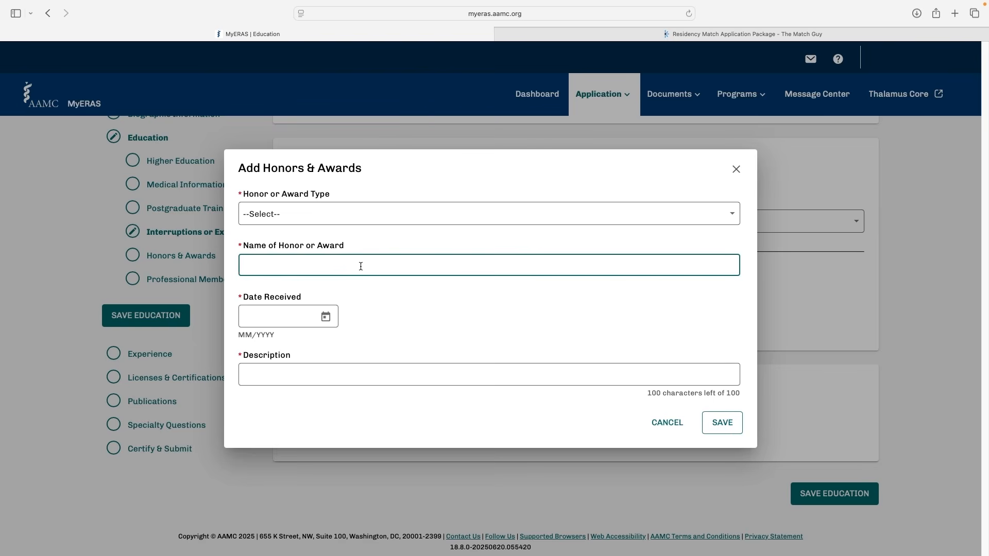
{"action": "left_click", "coordinate": [392, 215]}
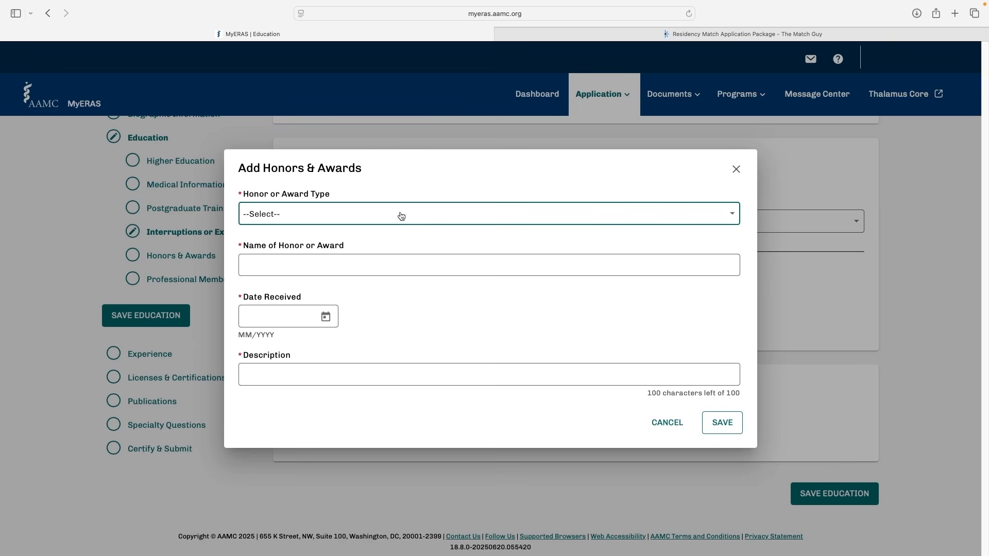
{"action": "left_click", "coordinate": [298, 214]}
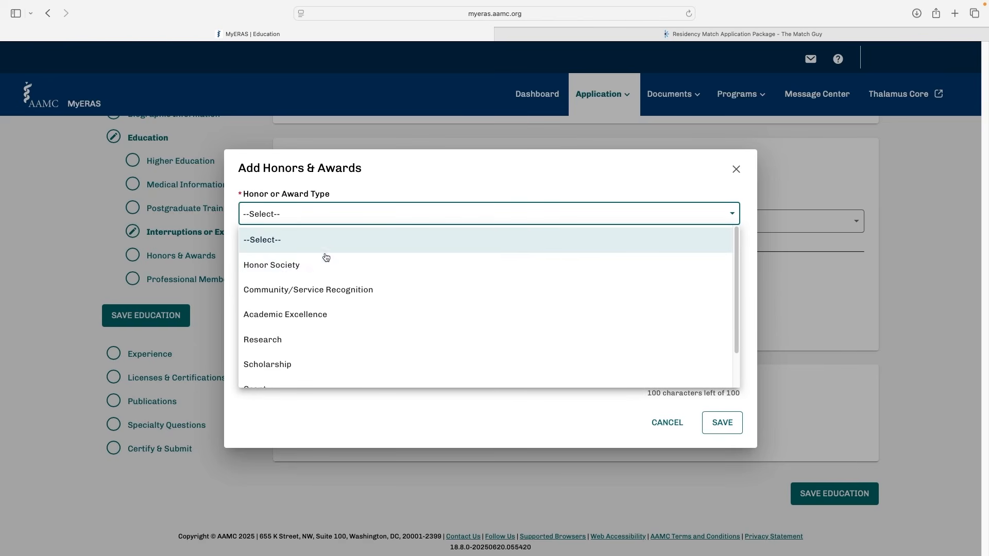
{"action": "scroll", "coordinate": [363, 289], "scroll_direction": "down", "scroll_amount": 2}
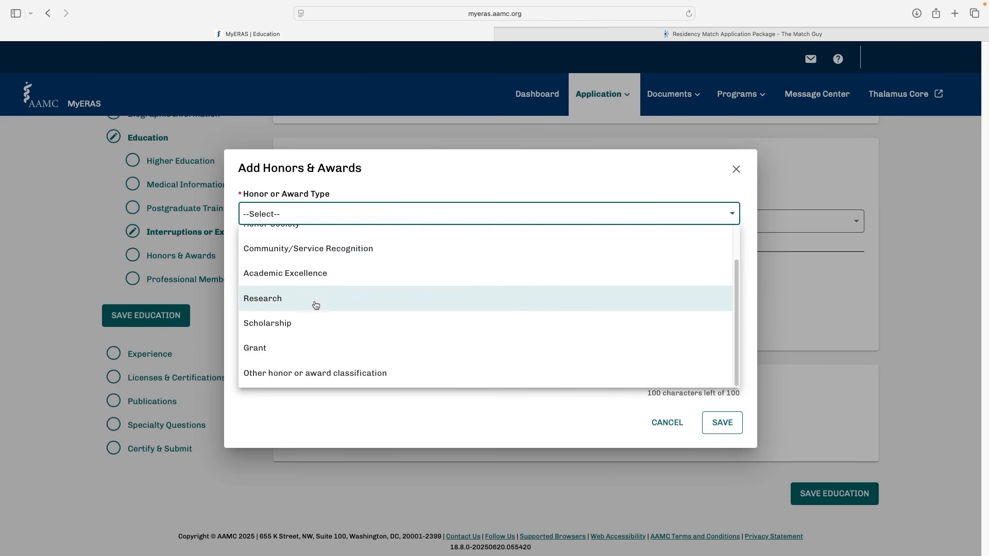
{"action": "scroll", "coordinate": [320, 296], "scroll_direction": "up", "scroll_amount": 2}
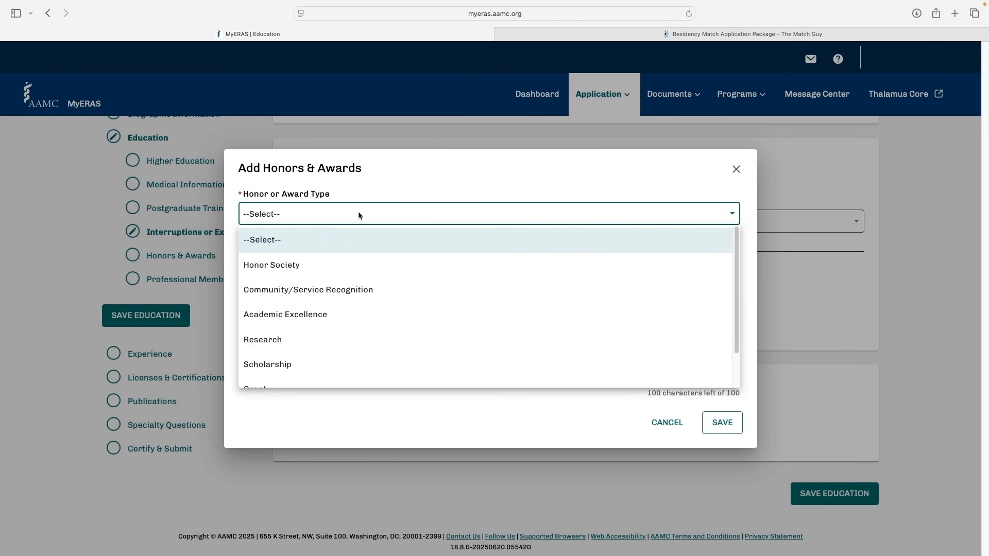
{"action": "left_click", "coordinate": [355, 220]}
{"action": "left_click", "coordinate": [314, 271]}
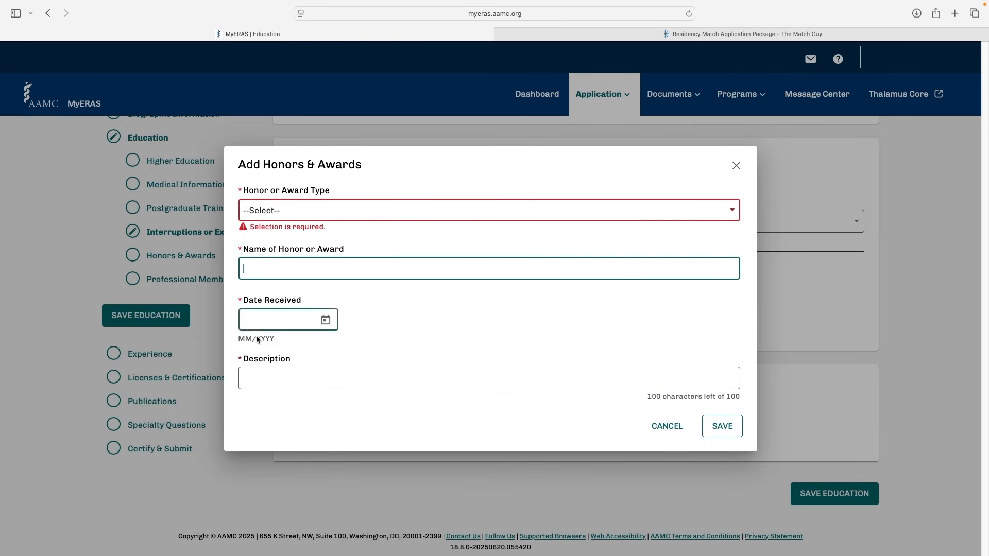
{"action": "left_click", "coordinate": [305, 379]}
{"action": "left_click", "coordinate": [668, 426]}
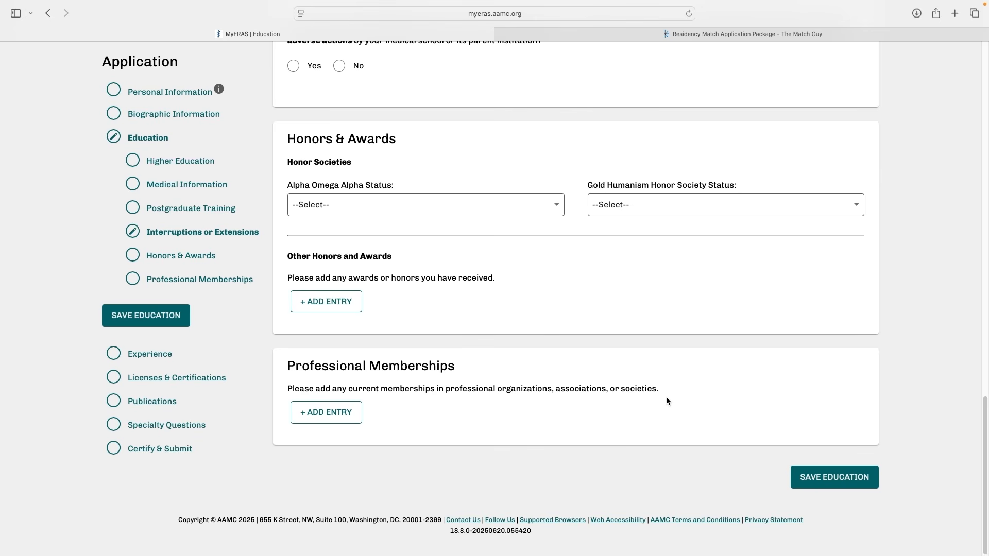
Examine the Organization name field of a new Professional Memberships entry and close it without saving
{"action": "left_click", "coordinate": [326, 413]}
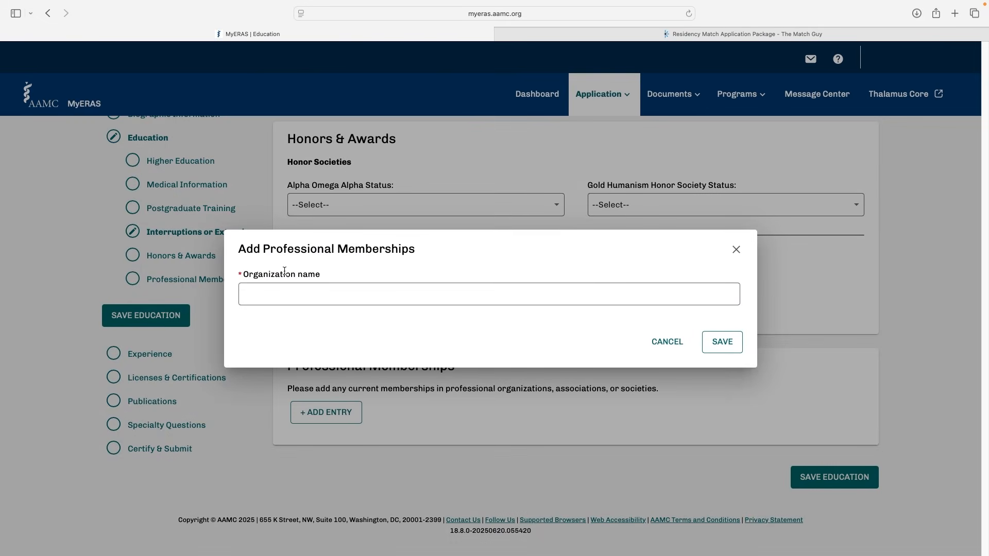
{"action": "left_click", "coordinate": [406, 304]}
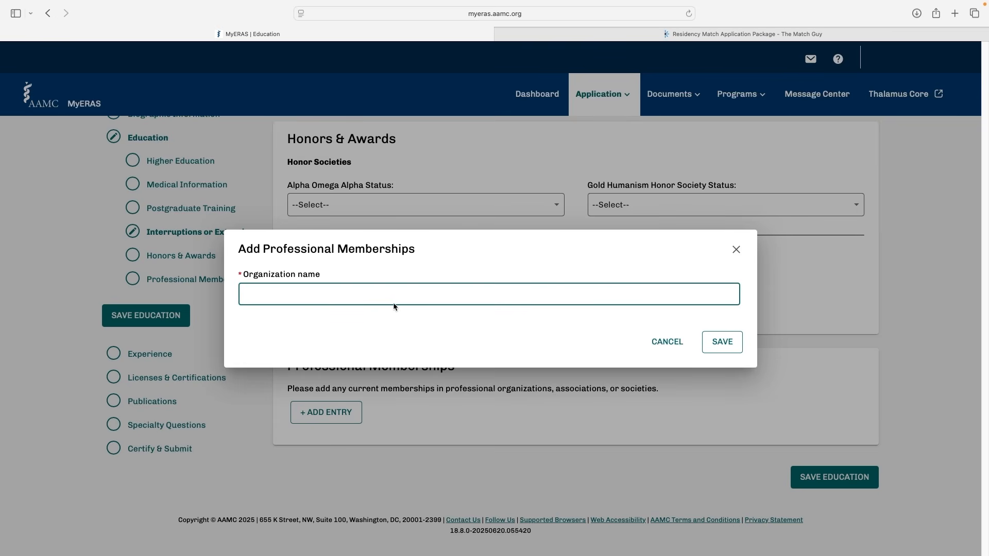
{"action": "left_click", "coordinate": [717, 271]}
{"action": "left_click", "coordinate": [451, 294]}
{"action": "left_click", "coordinate": [736, 249]}
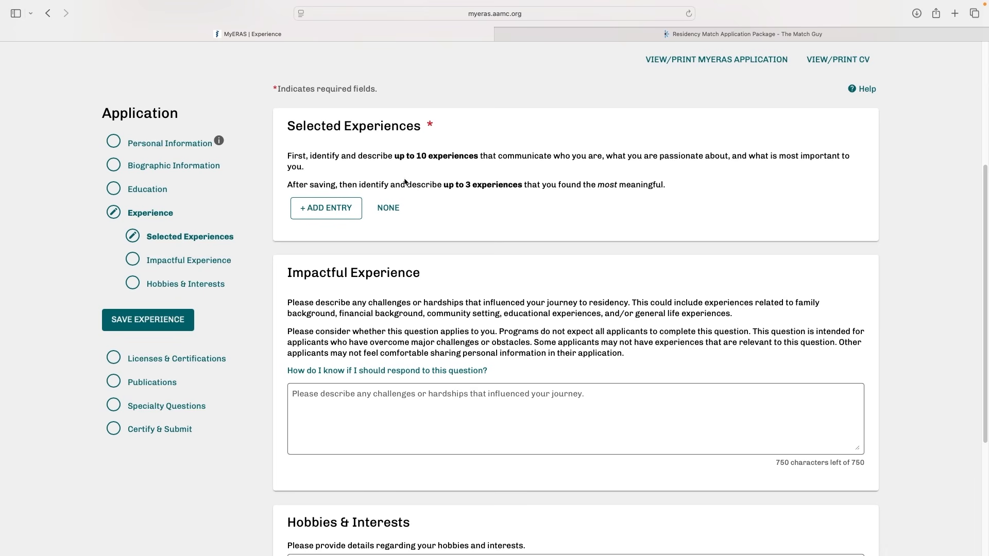
Start a new Selected Experiences entry and enter Mayo Clinic as the Organization
{"action": "left_click", "coordinate": [333, 210]}
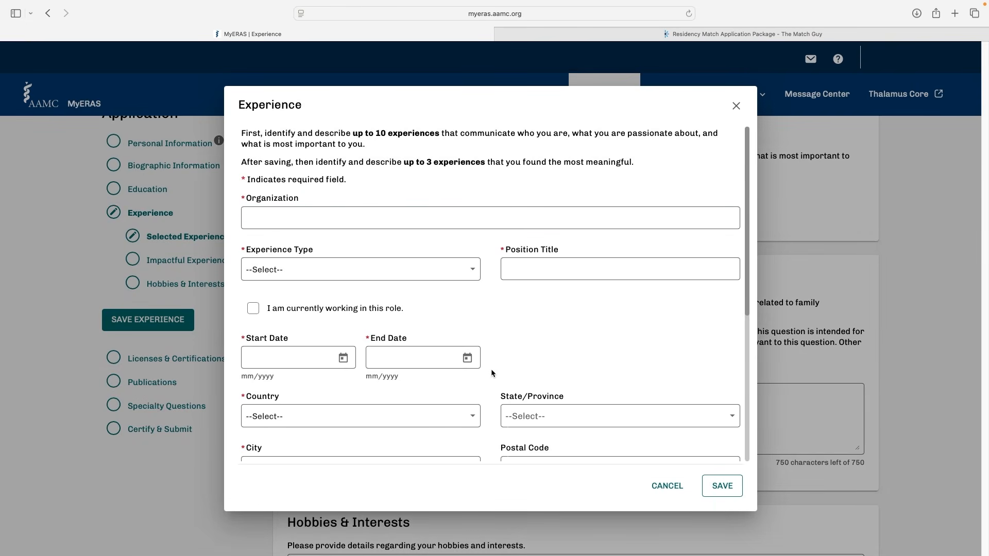
{"action": "left_click", "coordinate": [326, 216]}
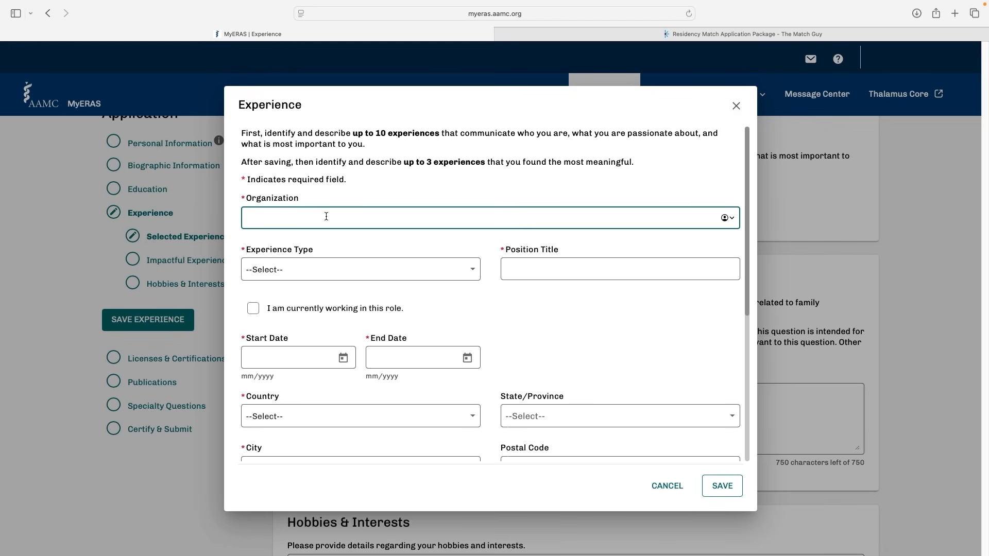
{"action": "type", "text": "Mayo Clinic"}
Review the Experience Type options for the Mayo Clinic entry and choose Research
{"action": "scroll", "coordinate": [309, 227], "scroll_direction": "down", "scroll_amount": 4}
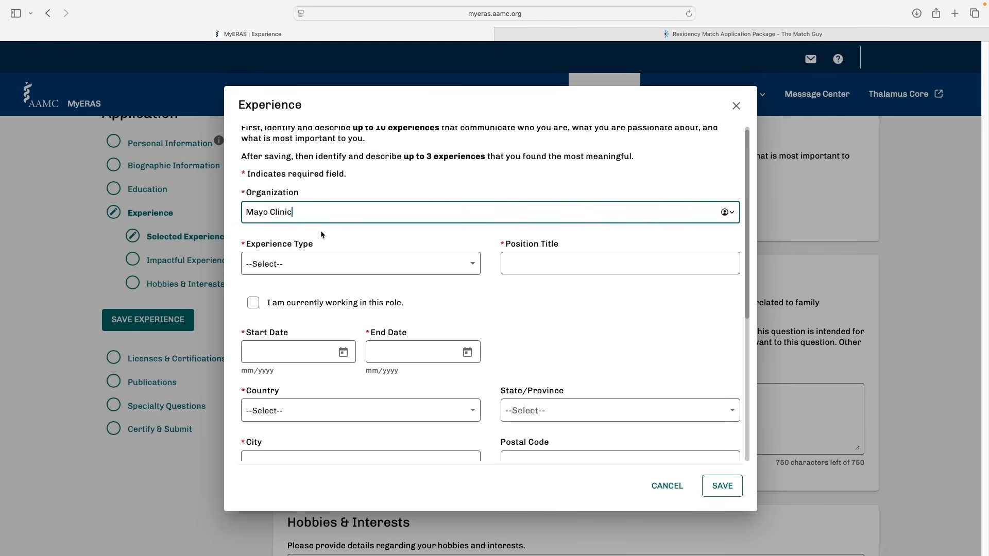
{"action": "left_click", "coordinate": [414, 173]}
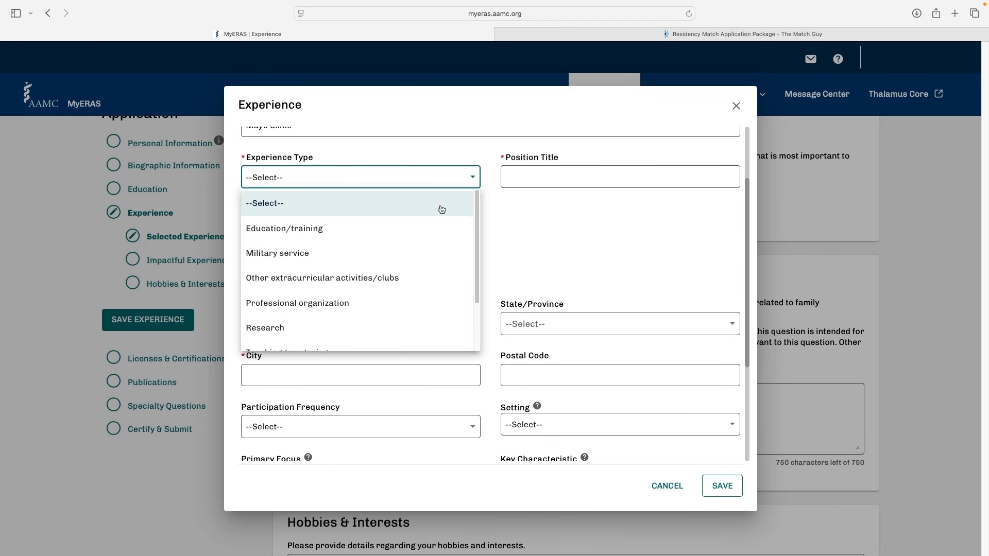
{"action": "scroll", "coordinate": [433, 230], "scroll_direction": "down", "scroll_amount": 4}
{"action": "scroll", "coordinate": [434, 232], "scroll_direction": "up", "scroll_amount": 3}
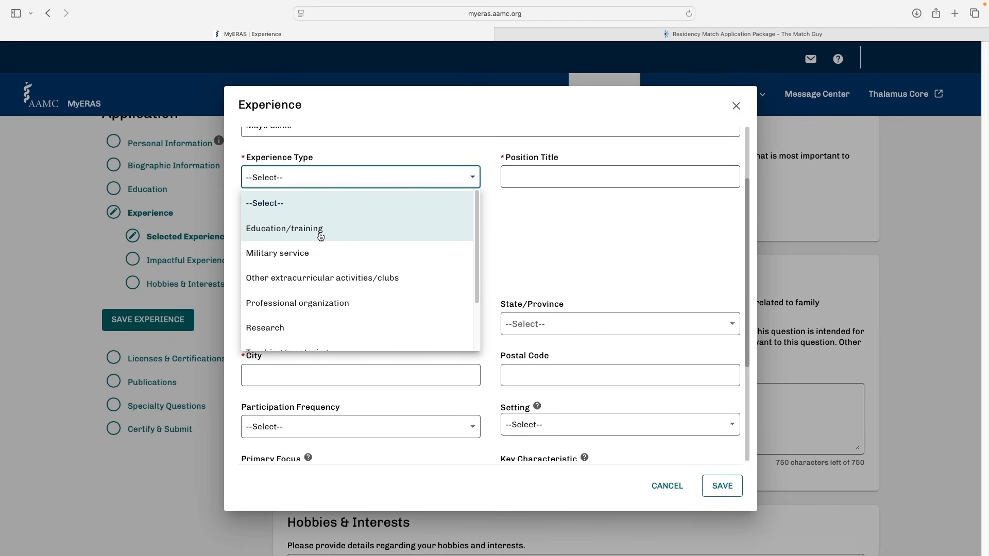
{"action": "scroll", "coordinate": [319, 238], "scroll_direction": "down", "scroll_amount": 1}
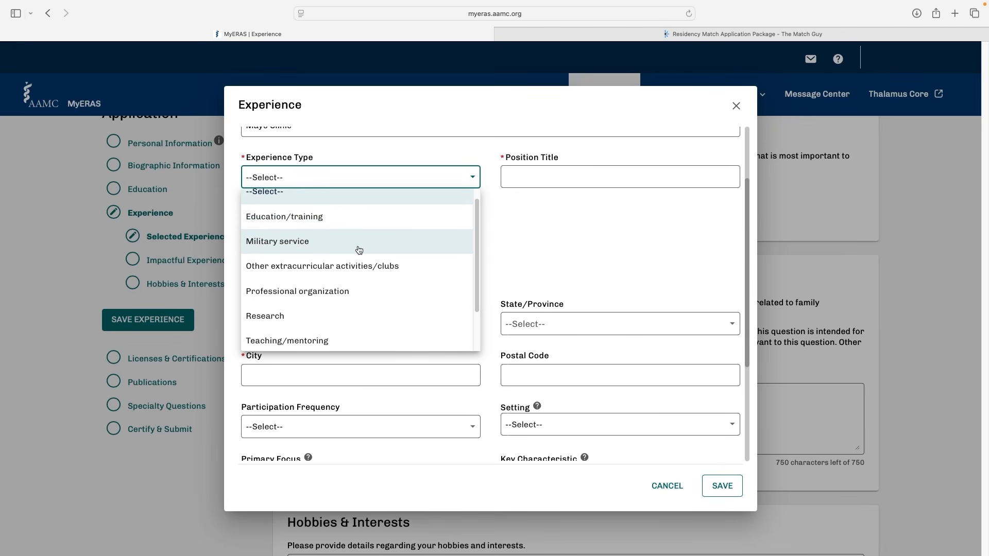
{"action": "scroll", "coordinate": [359, 251], "scroll_direction": "down", "scroll_amount": 1}
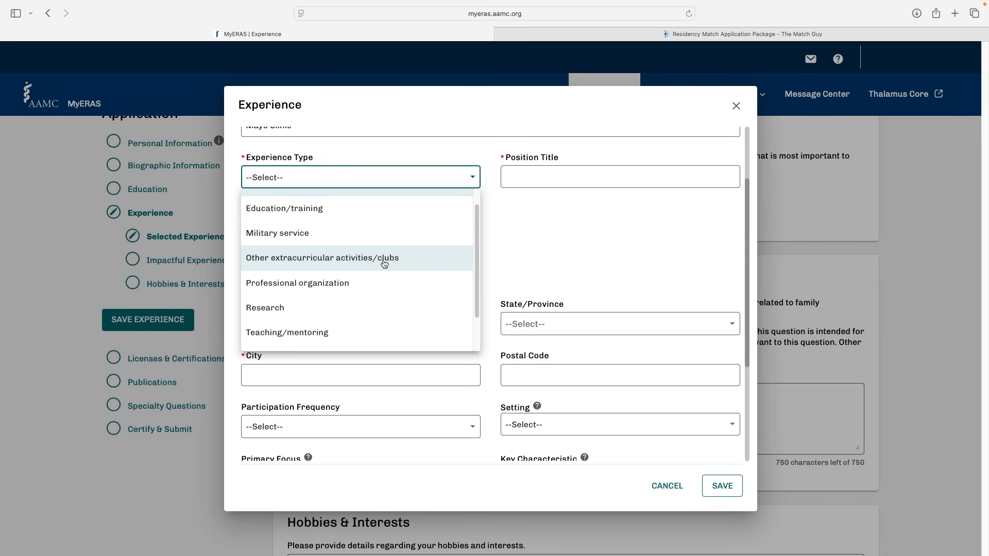
{"action": "scroll", "coordinate": [367, 273], "scroll_direction": "down", "scroll_amount": 1}
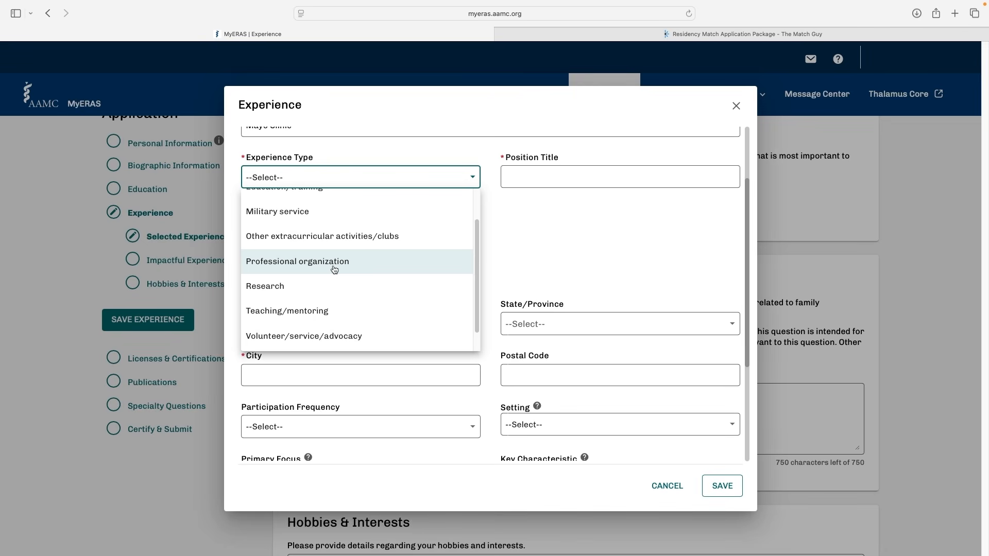
{"action": "scroll", "coordinate": [309, 269], "scroll_direction": "down", "scroll_amount": 1}
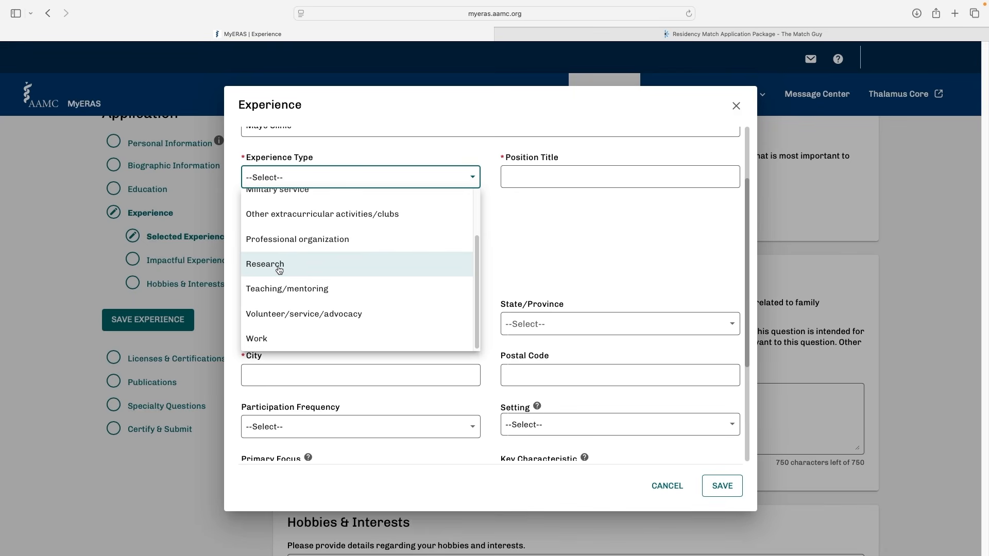
{"action": "left_click", "coordinate": [277, 270]}
{"action": "scroll", "coordinate": [349, 258], "scroll_direction": "down", "scroll_amount": 3}
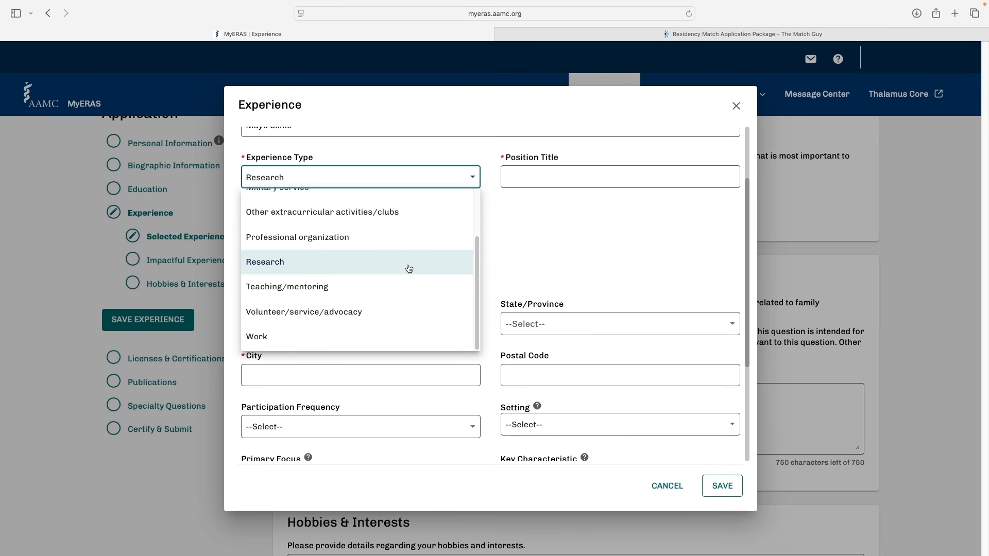
Confirm Research as the Experience Type and enter Research Scholar as the Position Title of the Mayo Clinic entry
{"action": "left_click", "coordinate": [428, 267]}
{"action": "scroll", "coordinate": [384, 291], "scroll_direction": "down", "scroll_amount": 3}
{"action": "left_click", "coordinate": [439, 352]}
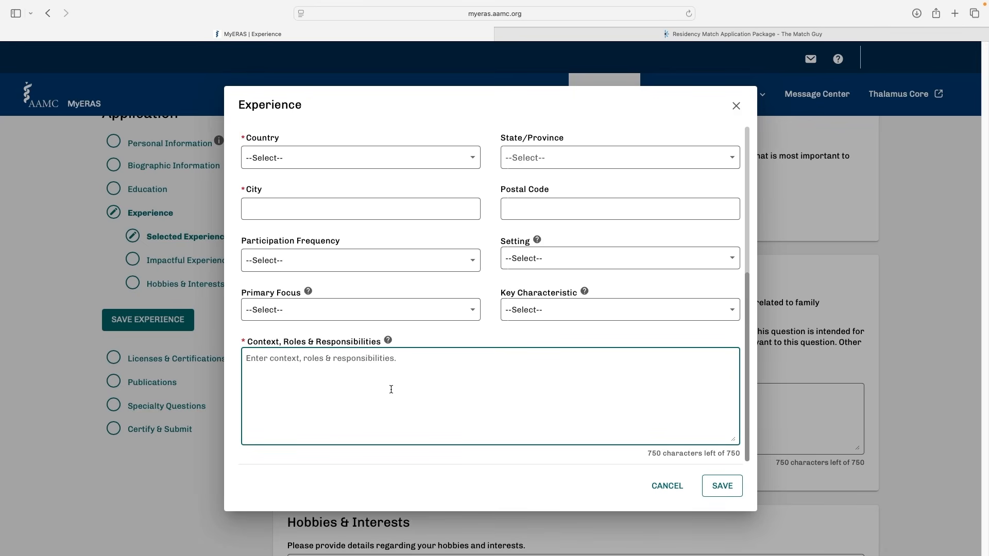
{"action": "scroll", "coordinate": [391, 389], "scroll_direction": "up", "scroll_amount": 3}
{"action": "left_click", "coordinate": [571, 173]}
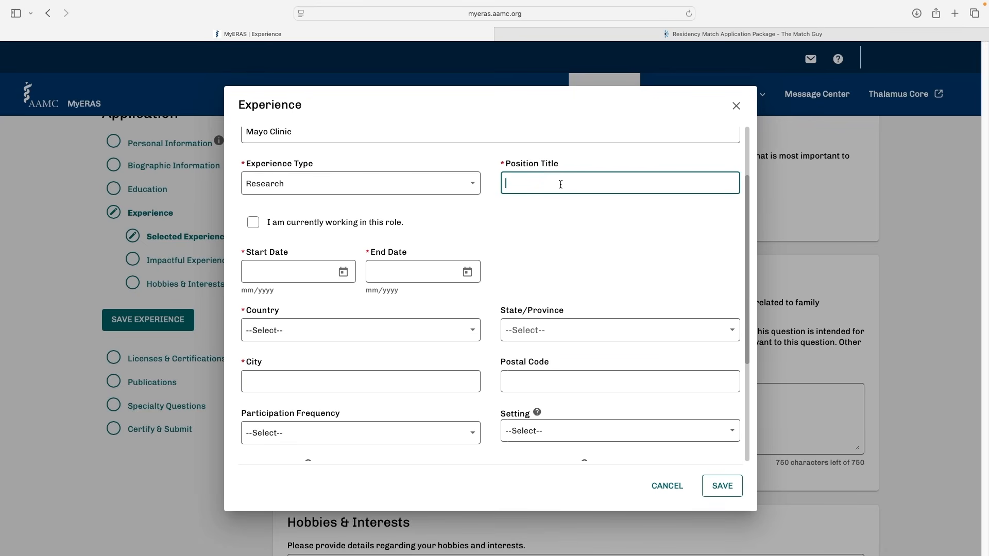
{"action": "type", "text": "Research Scholar"}
{"action": "scroll", "coordinate": [523, 211], "scroll_direction": "down", "scroll_amount": 1}
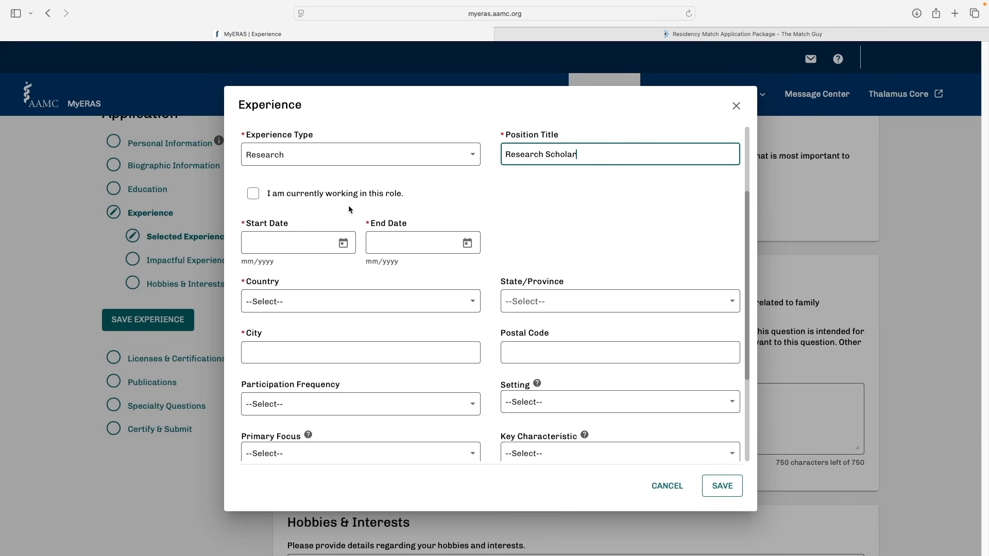
{"action": "left_click", "coordinate": [253, 195]}
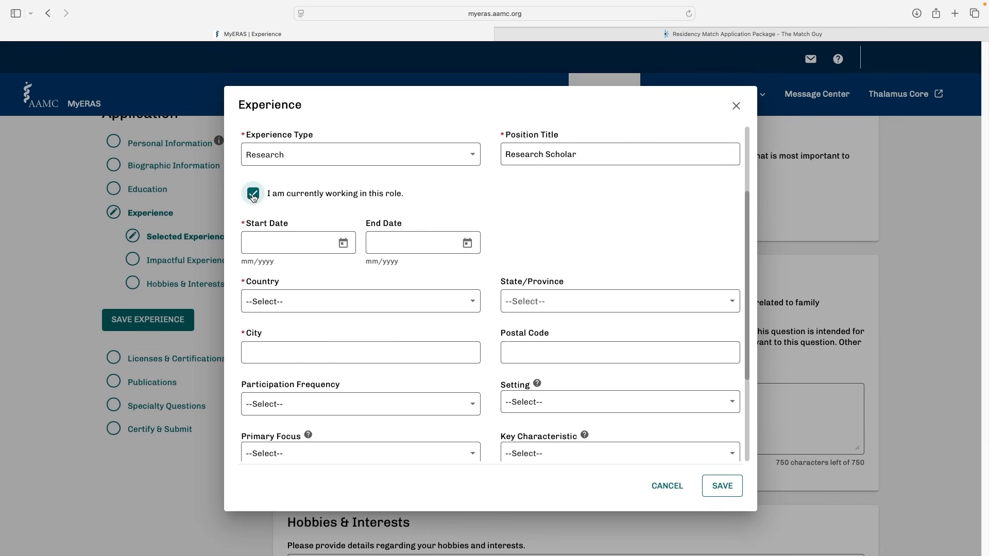
{"action": "left_click", "coordinate": [407, 241]}
{"action": "left_click", "coordinate": [304, 234]}
{"action": "left_click", "coordinate": [254, 195]}
Set the Start Date to 08/2018 and the End Date to 07/2019 for the research position
{"action": "left_click", "coordinate": [283, 238]}
{"action": "left_click", "coordinate": [268, 265]}
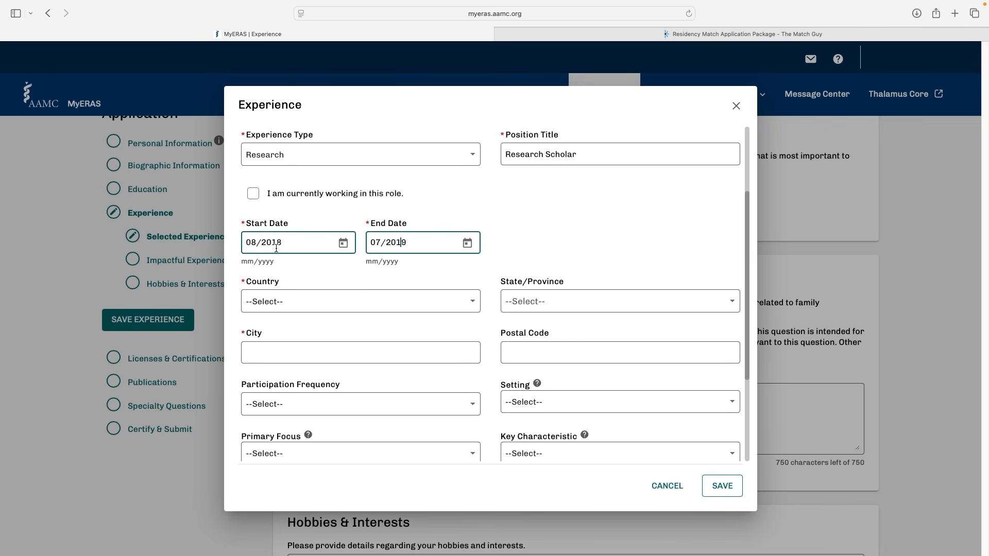
{"action": "left_click", "coordinate": [391, 249]}
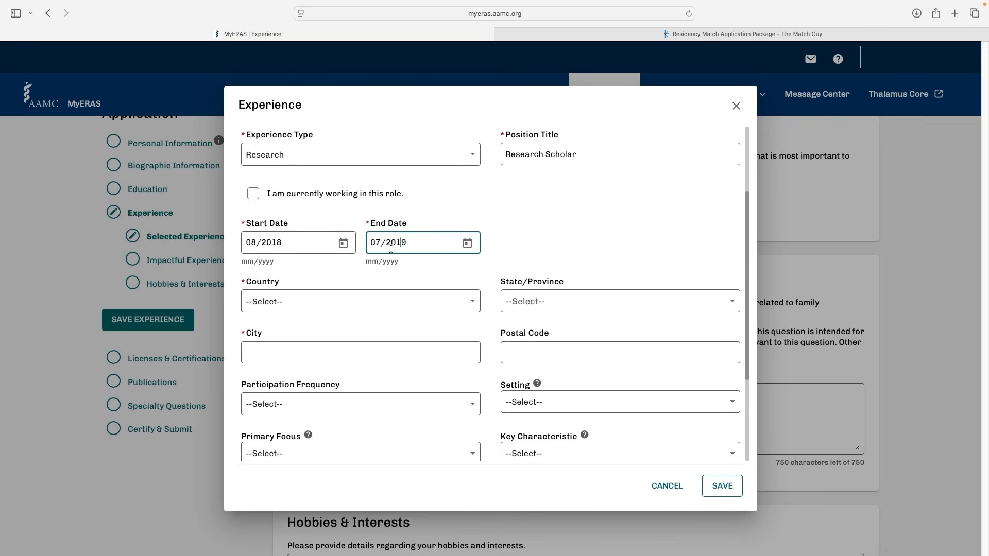
Set the experience's location to Rochester, Minnesota, United States of America
{"action": "scroll", "coordinate": [415, 251], "scroll_direction": "down", "scroll_amount": 1}
{"action": "left_click", "coordinate": [406, 280]}
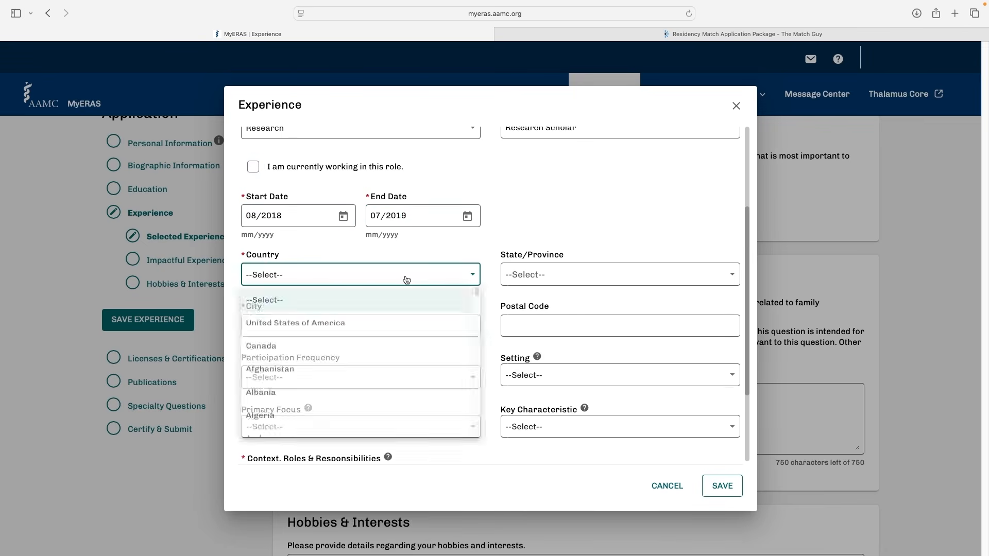
{"action": "left_click", "coordinate": [386, 323]}
{"action": "left_click", "coordinate": [530, 278]}
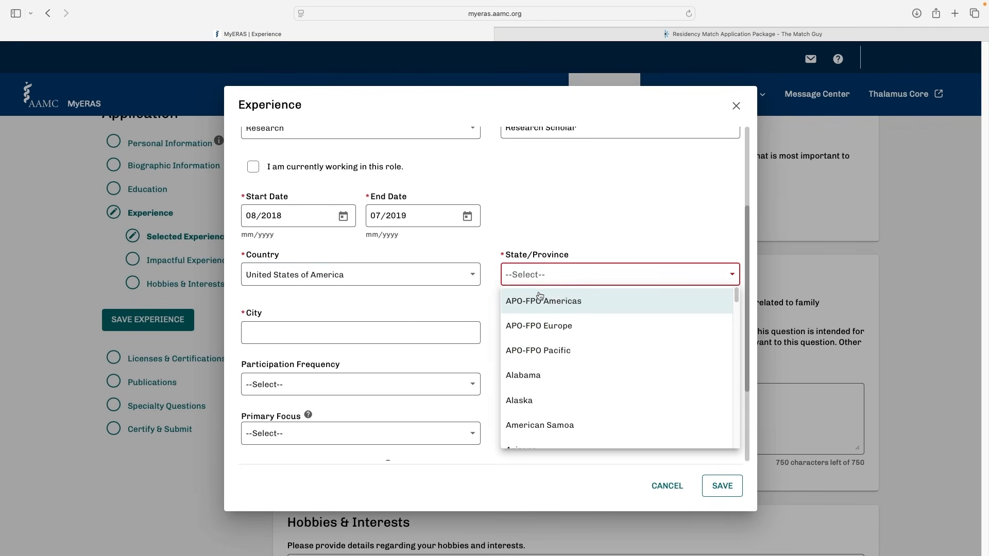
{"action": "scroll", "coordinate": [578, 332], "scroll_direction": "down", "scroll_amount": 10}
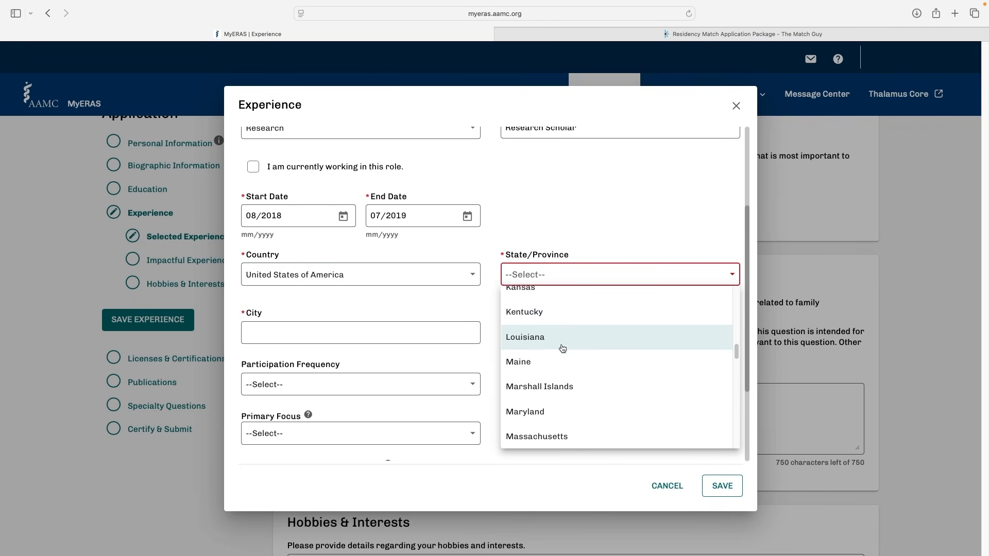
{"action": "scroll", "coordinate": [571, 361], "scroll_direction": "down", "scroll_amount": 3}
{"action": "left_click", "coordinate": [558, 415]}
{"action": "left_click", "coordinate": [360, 325]}
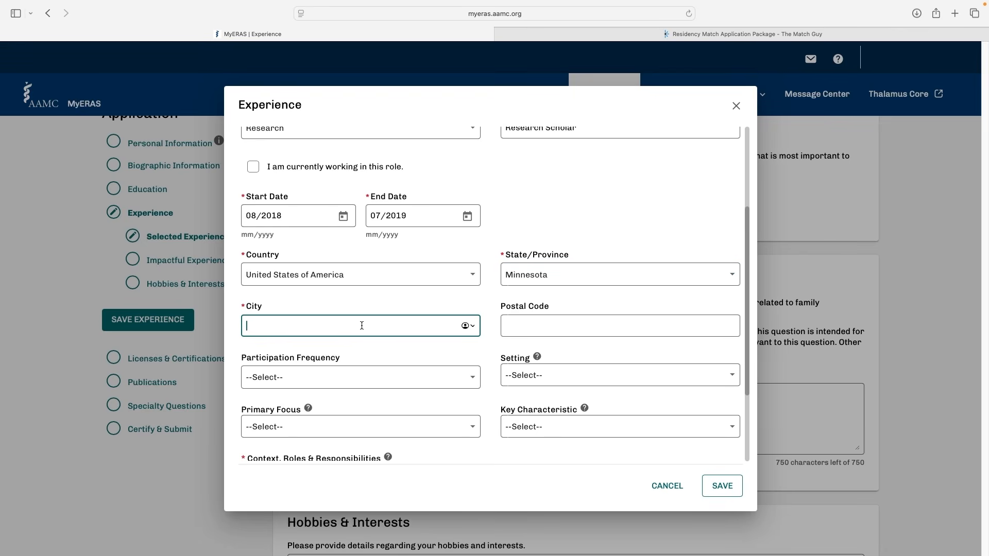
{"action": "type", "text": "Rochester"}
Review the Participation Frequency and Setting options of the experience without choosing any
{"action": "scroll", "coordinate": [295, 267], "scroll_direction": "down", "scroll_amount": 4}
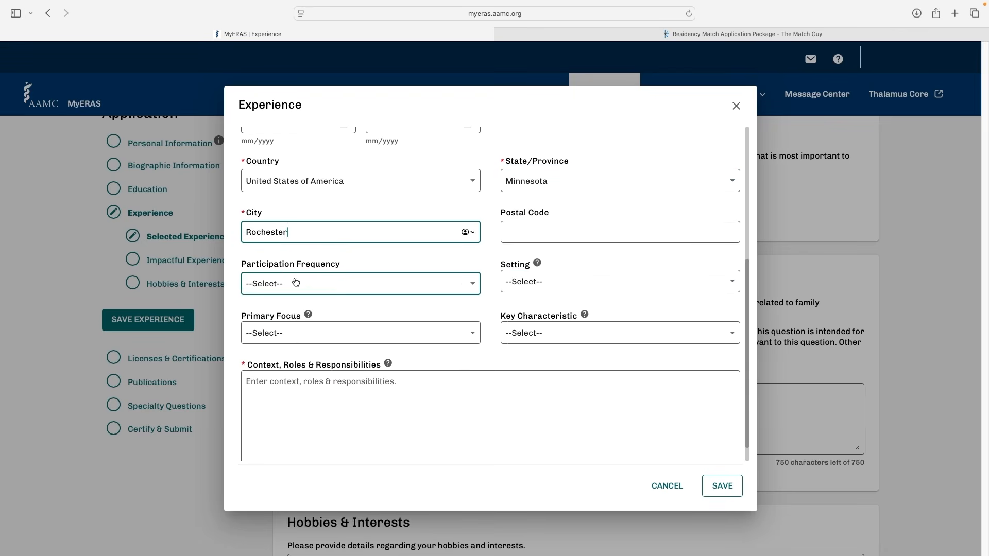
{"action": "left_click", "coordinate": [446, 291]}
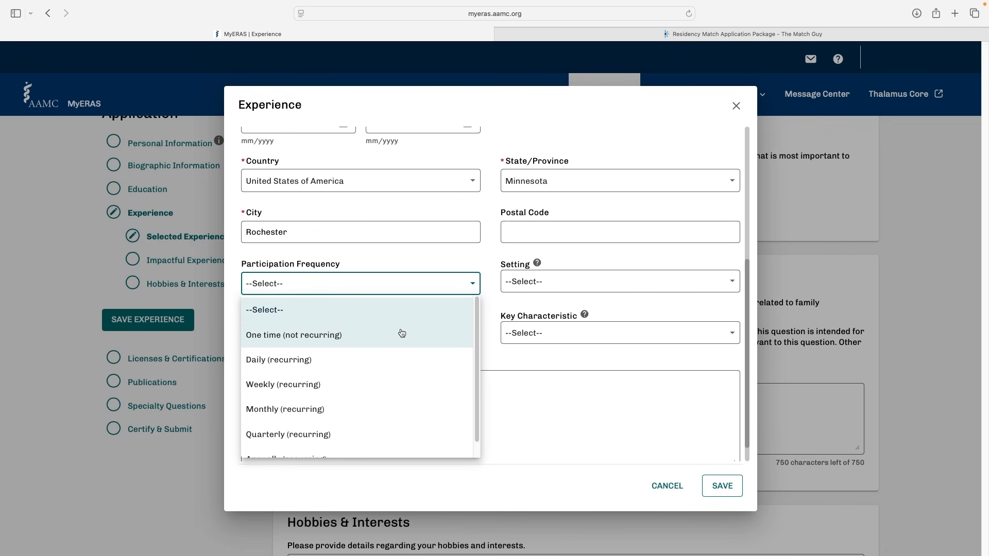
{"action": "scroll", "coordinate": [400, 336], "scroll_direction": "down", "scroll_amount": 1}
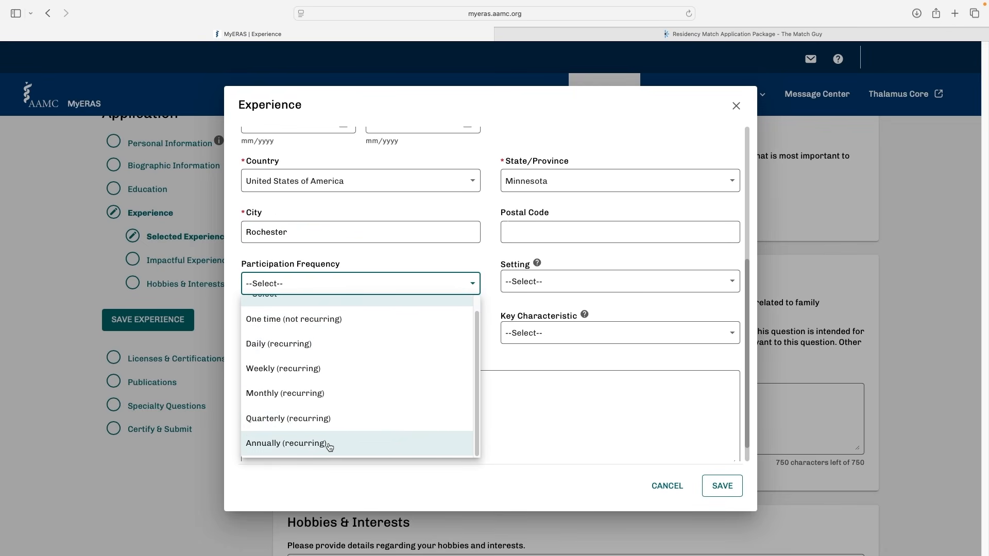
{"action": "scroll", "coordinate": [368, 355], "scroll_direction": "up", "scroll_amount": 1}
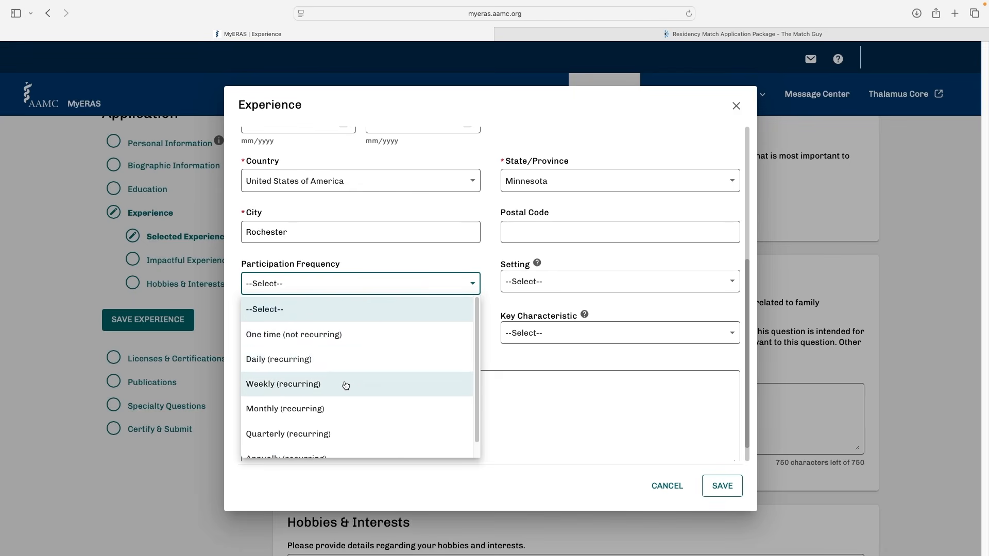
{"action": "left_click", "coordinate": [548, 281]}
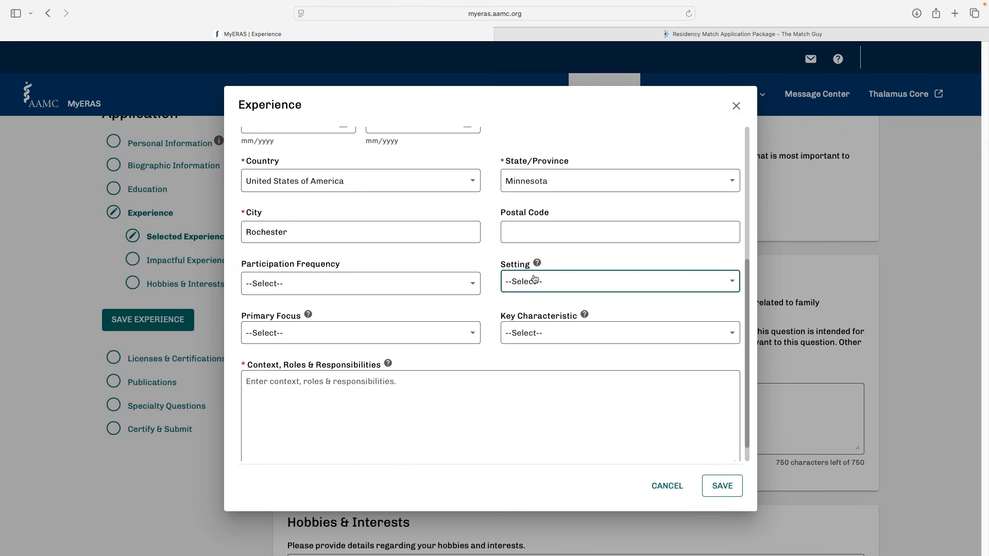
{"action": "left_click", "coordinate": [559, 280]}
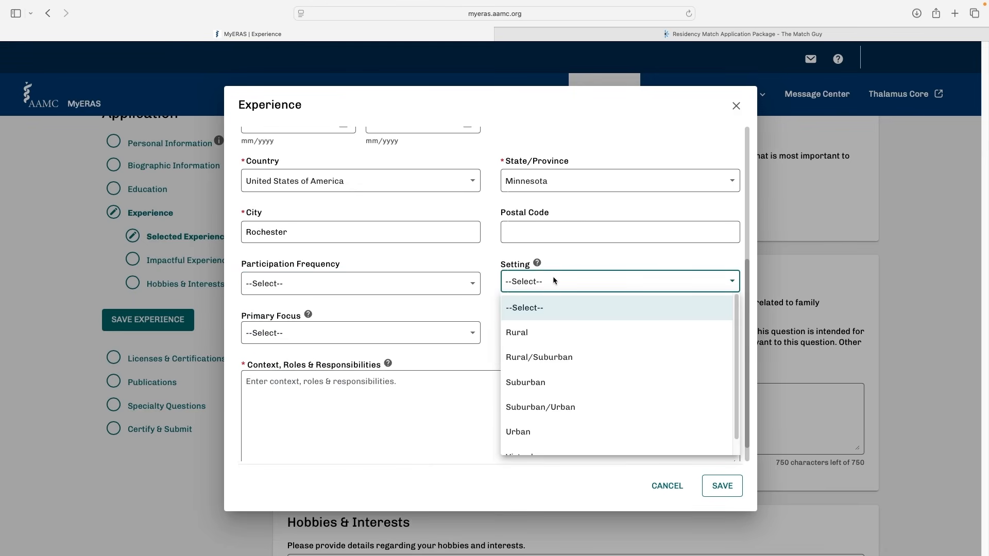
{"action": "scroll", "coordinate": [552, 387], "scroll_direction": "down", "scroll_amount": 1}
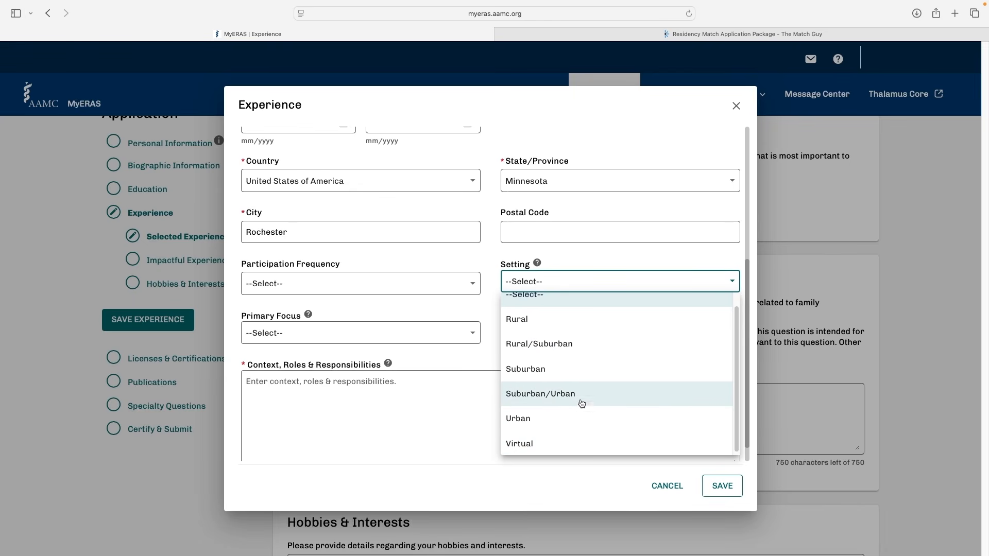
{"action": "left_click", "coordinate": [264, 324]}
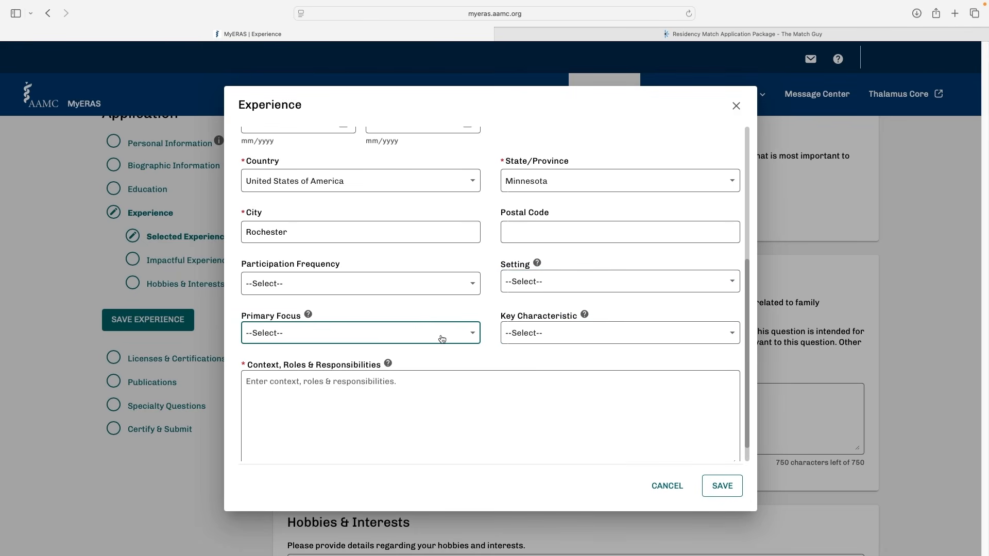
Check the Primary Focus guidance and its options, and choose Clinical/translational science for the experience
{"action": "mouse_move", "coordinate": [310, 315]}
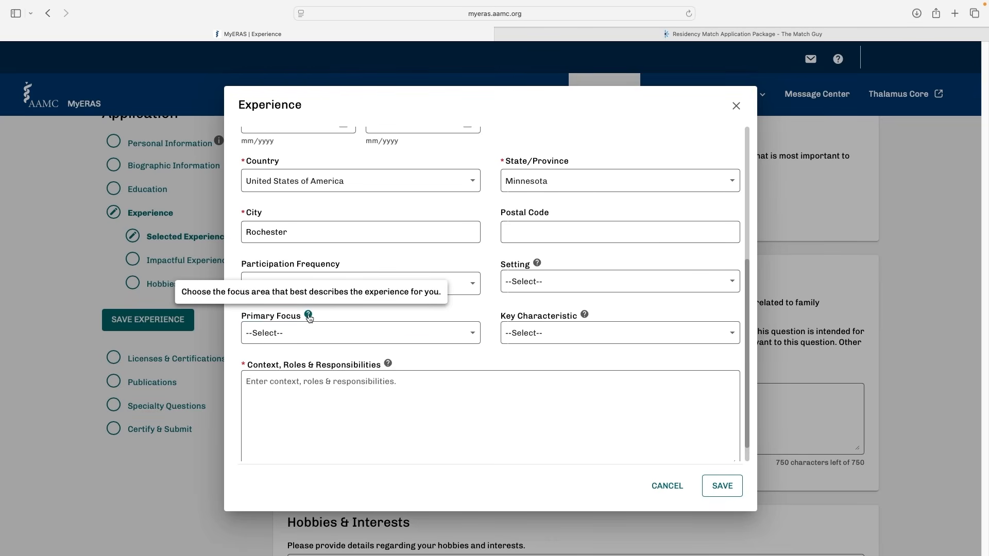
{"action": "left_click", "coordinate": [442, 332]}
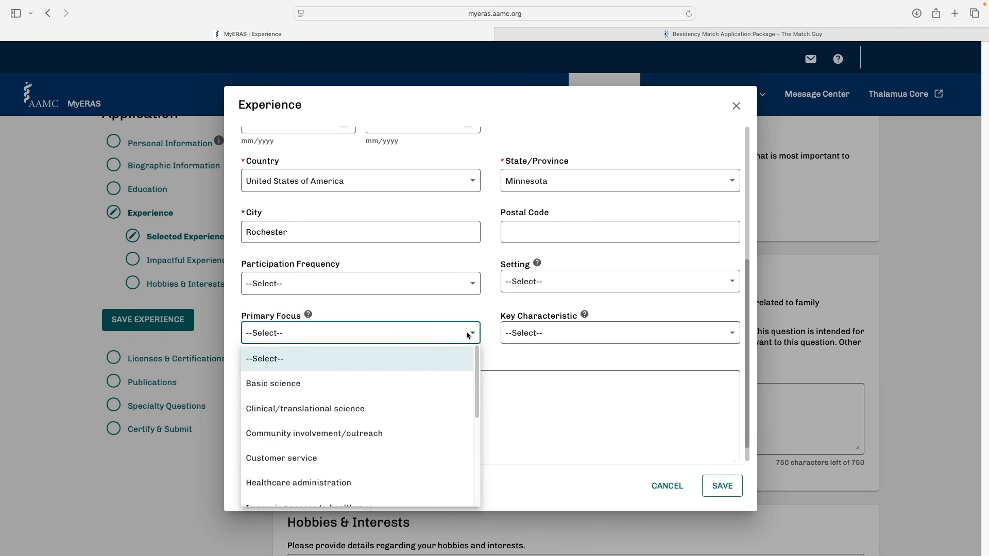
{"action": "left_click_drag", "start_coordinate": [475, 376], "coordinate": [474, 384]}
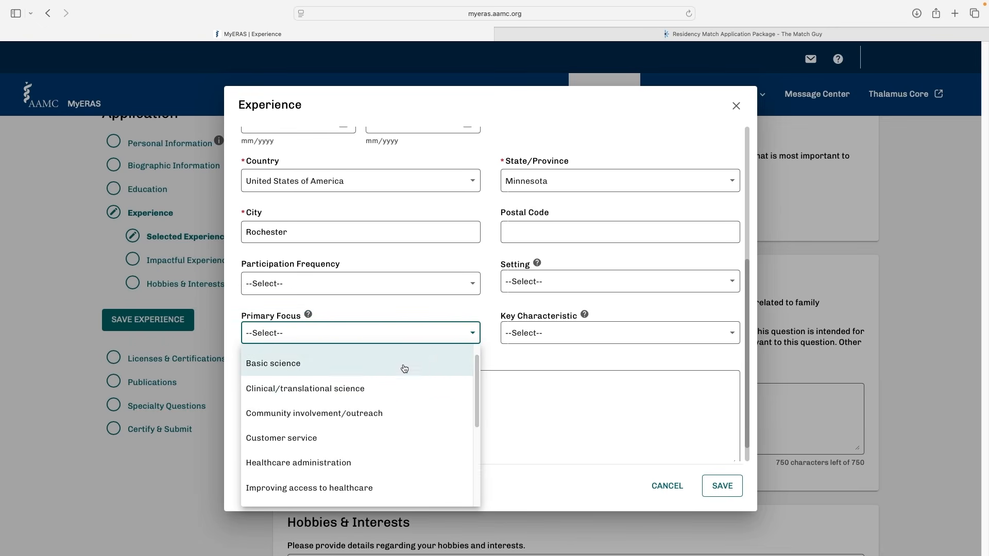
{"action": "left_click", "coordinate": [389, 390]}
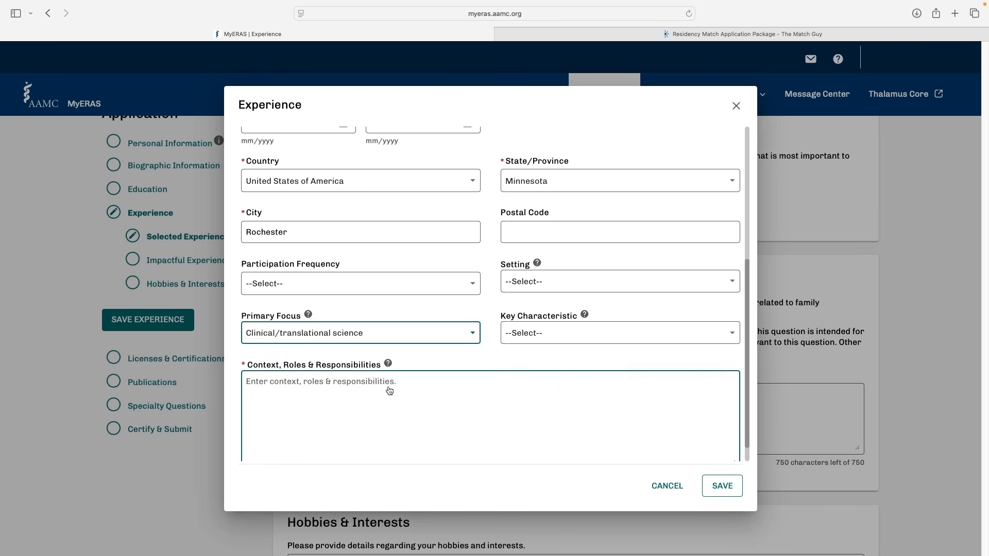
{"action": "left_click", "coordinate": [389, 333]}
{"action": "scroll", "coordinate": [396, 393], "scroll_direction": "down", "scroll_amount": 2}
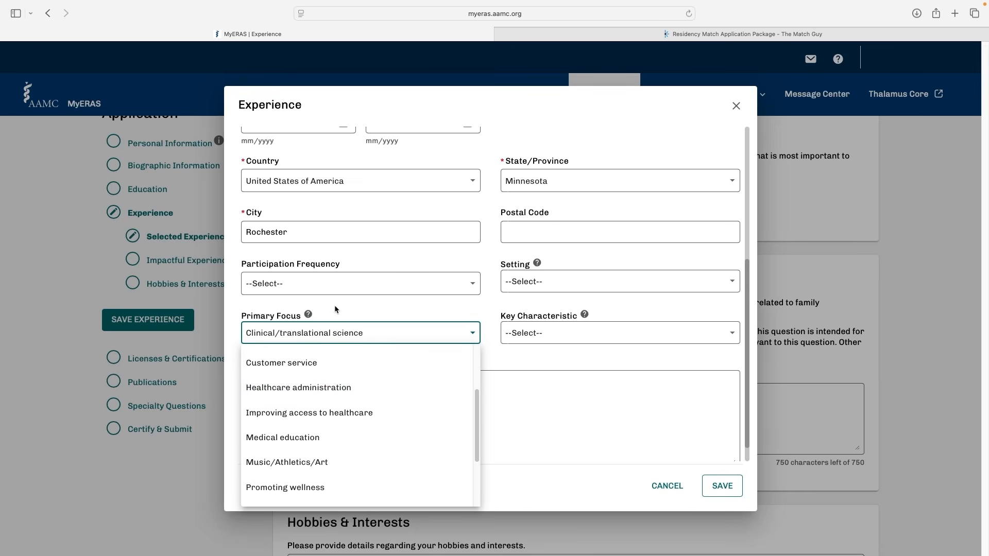
{"action": "left_click", "coordinate": [354, 310]}
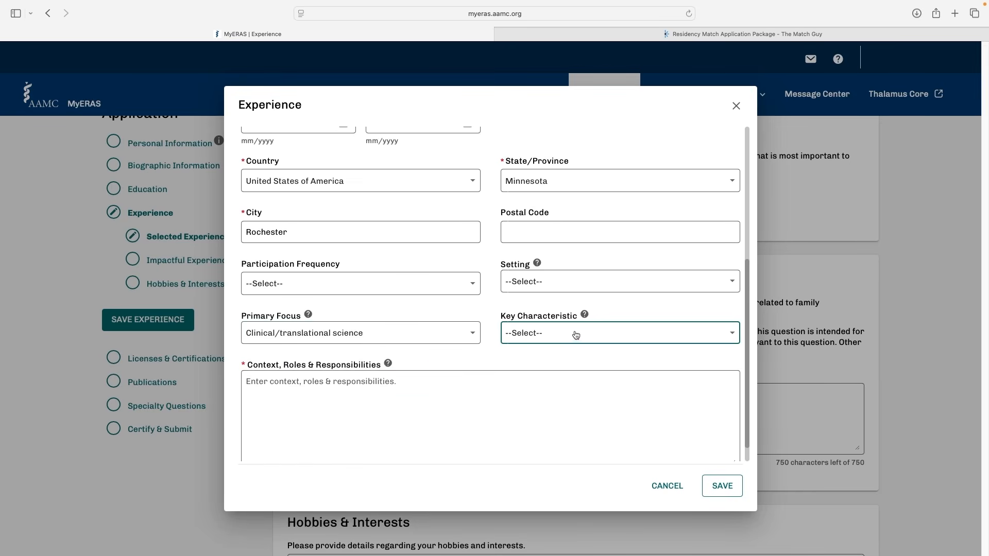
Review the Key Characteristic guidance and options, and choose Critical Thinking and Problem Solving
{"action": "mouse_move", "coordinate": [584, 315]}
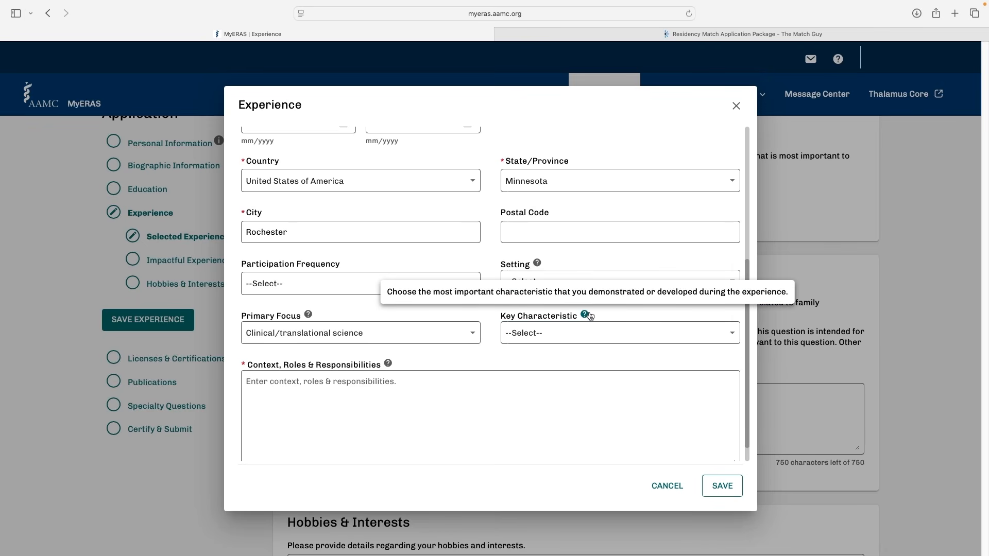
{"action": "left_click", "coordinate": [593, 332]}
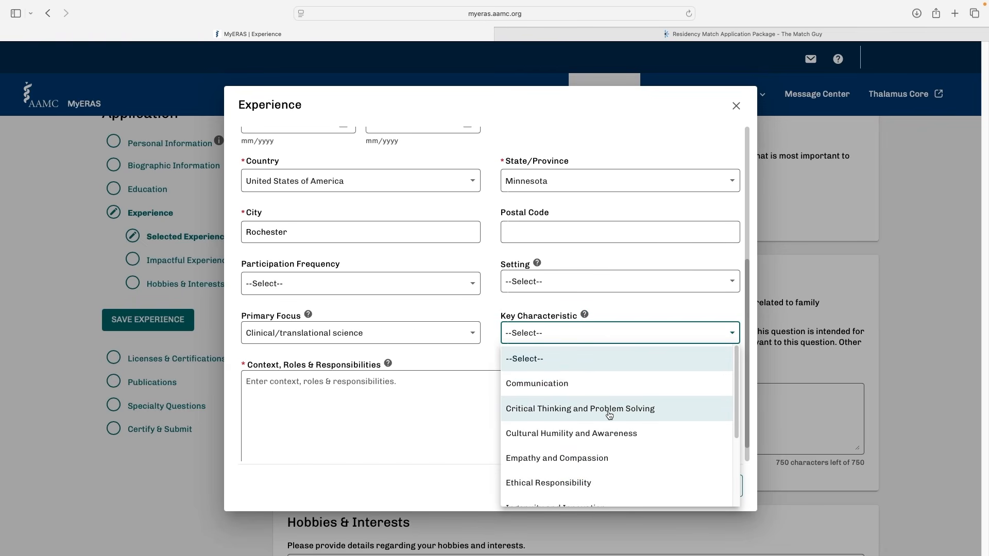
{"action": "scroll", "coordinate": [543, 408], "scroll_direction": "down", "scroll_amount": 1}
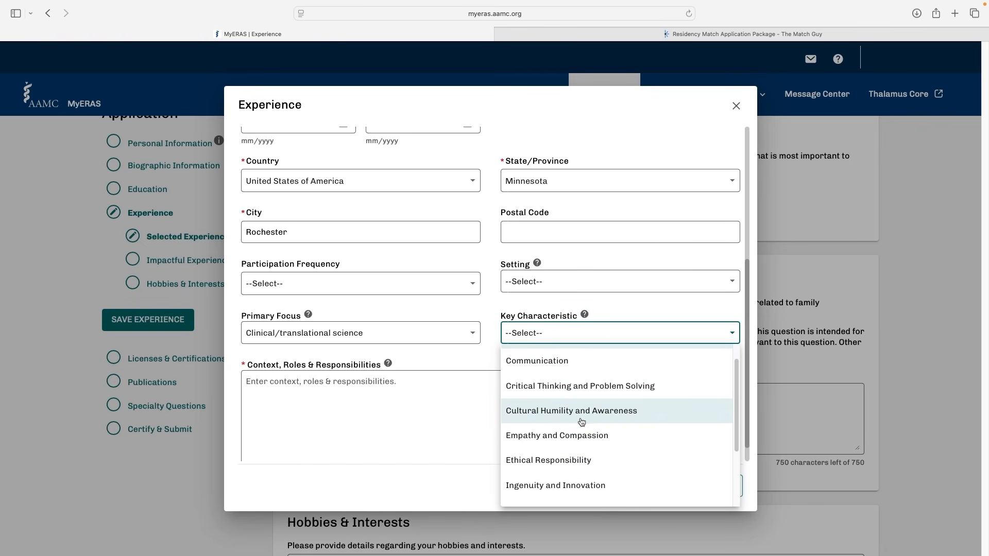
{"action": "scroll", "coordinate": [582, 422], "scroll_direction": "down", "scroll_amount": 4}
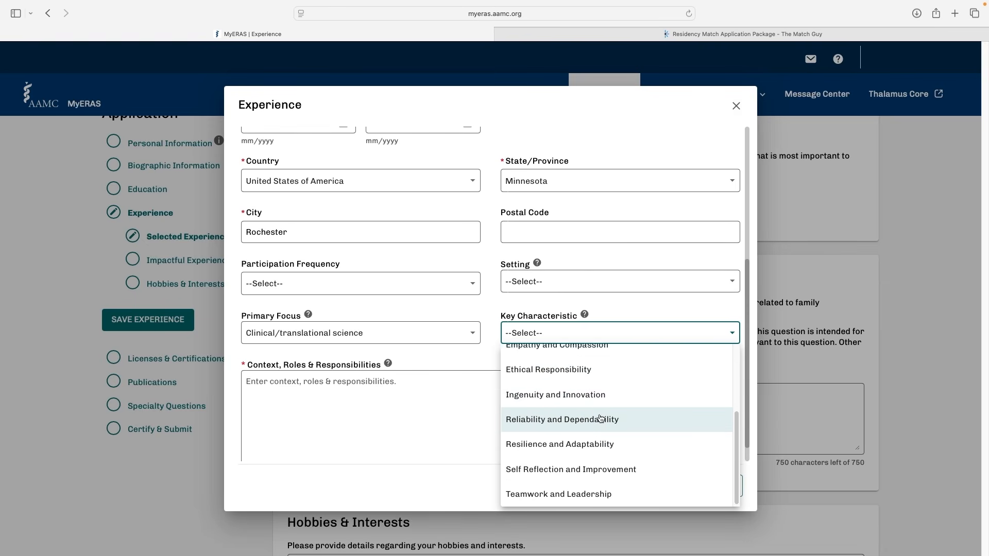
{"action": "scroll", "coordinate": [600, 417], "scroll_direction": "up", "scroll_amount": 4}
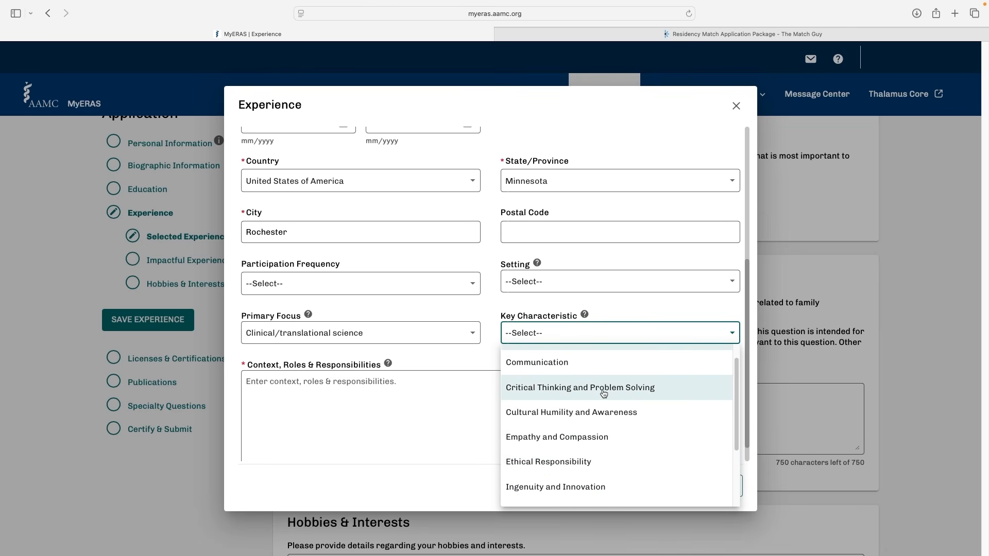
{"action": "scroll", "coordinate": [609, 477], "scroll_direction": "down", "scroll_amount": 1}
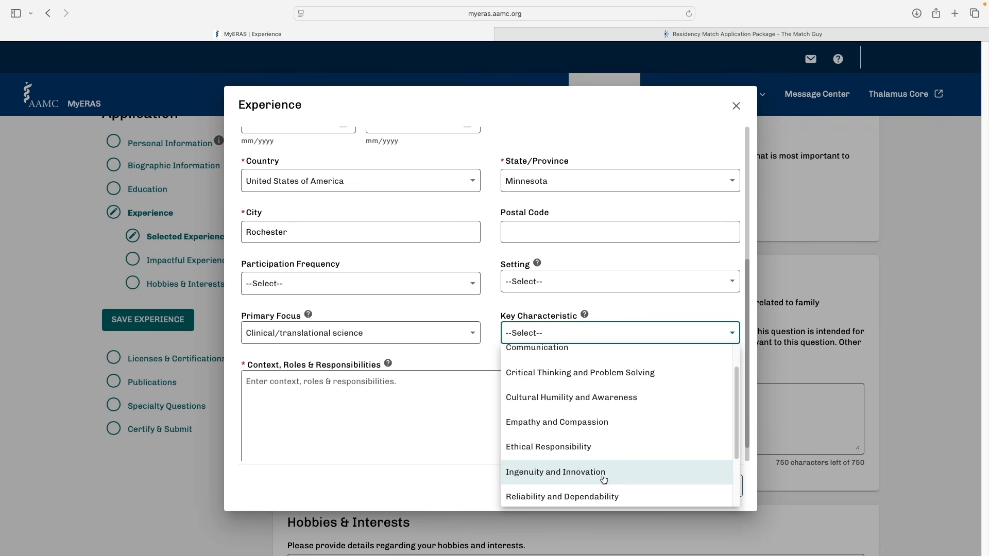
{"action": "left_click", "coordinate": [530, 372]}
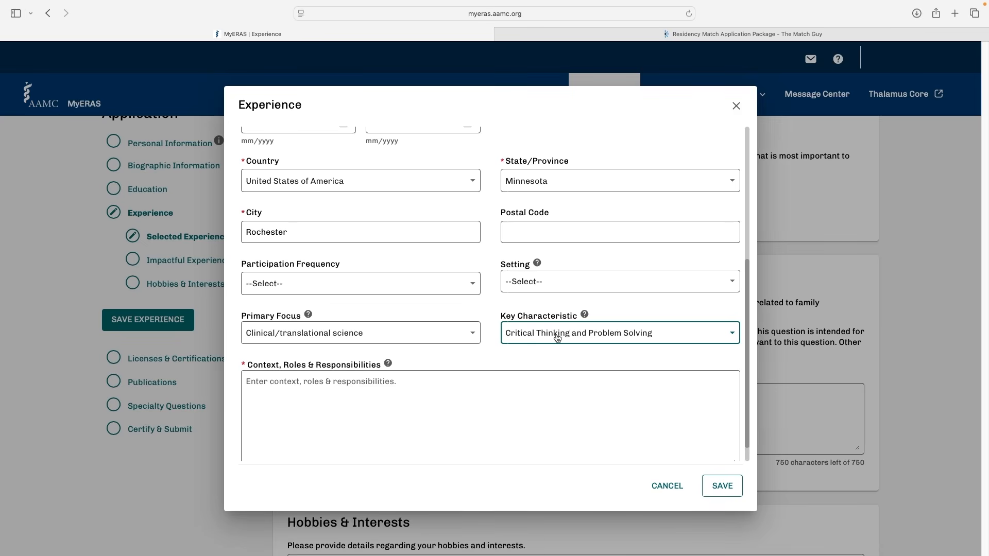
Complete the Context, Roles & Responsibilities field of the Mayo Clinic entry and save the experience
{"action": "scroll", "coordinate": [557, 338], "scroll_direction": "down", "scroll_amount": 1}
{"action": "left_click", "coordinate": [279, 360]}
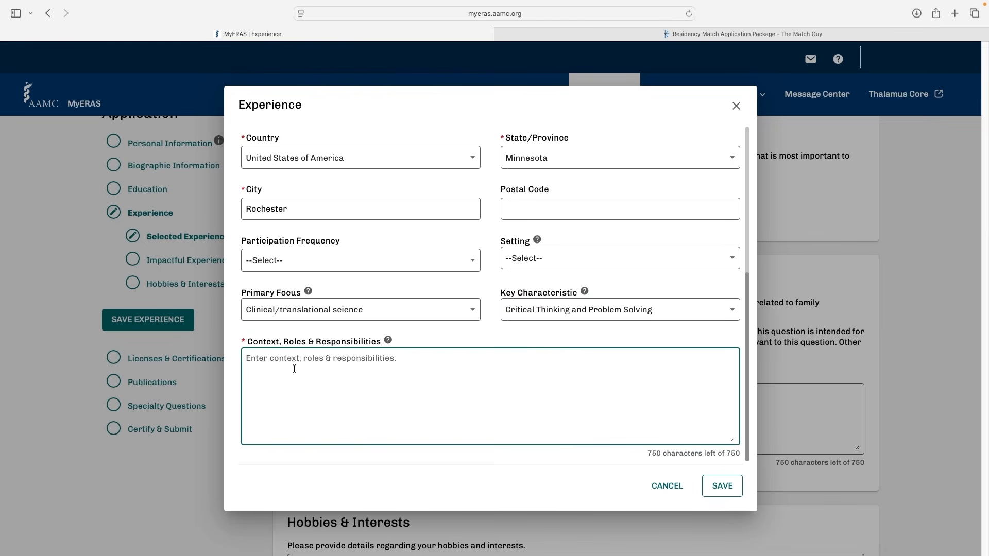
{"action": "left_click", "coordinate": [635, 459]}
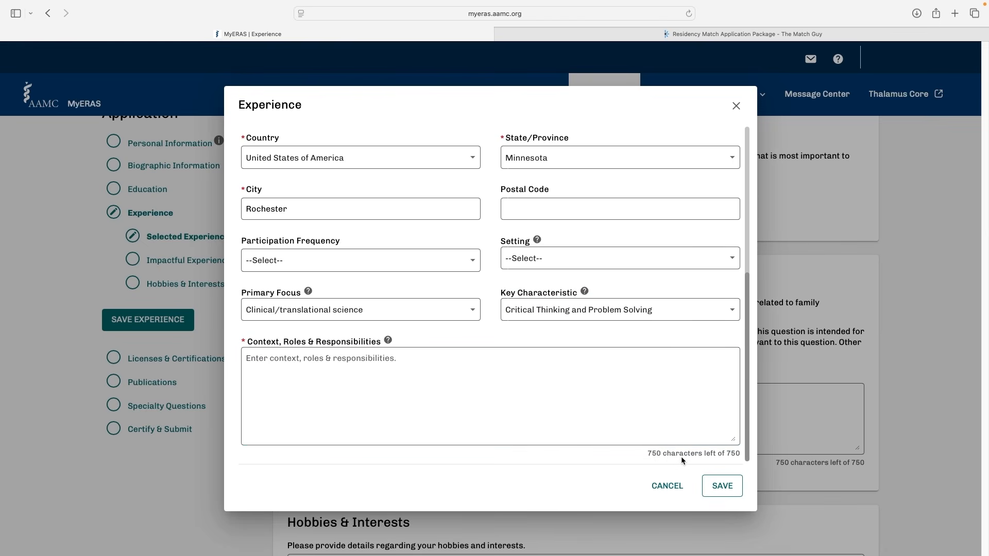
{"action": "left_click", "coordinate": [540, 387]}
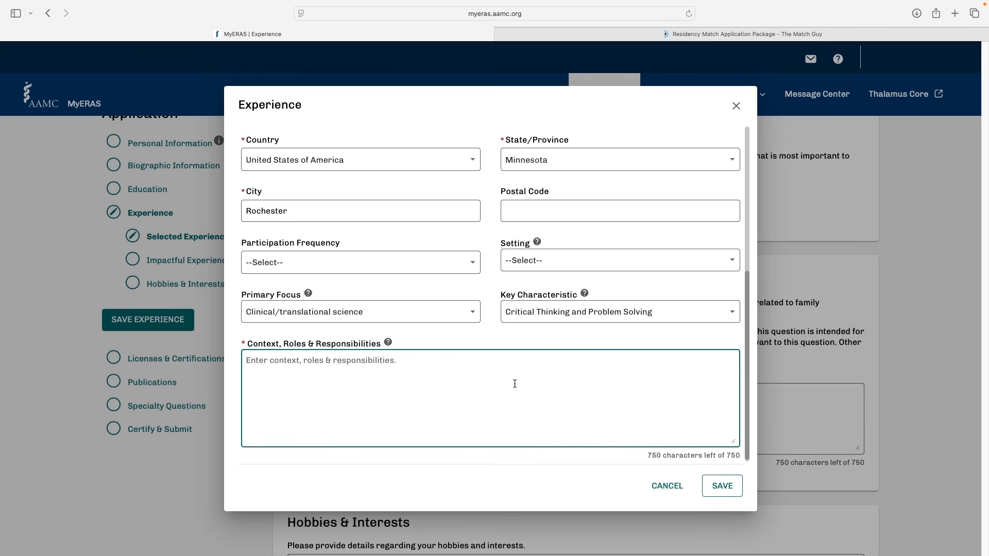
{"action": "scroll", "coordinate": [514, 384], "scroll_direction": "up", "scroll_amount": 1}
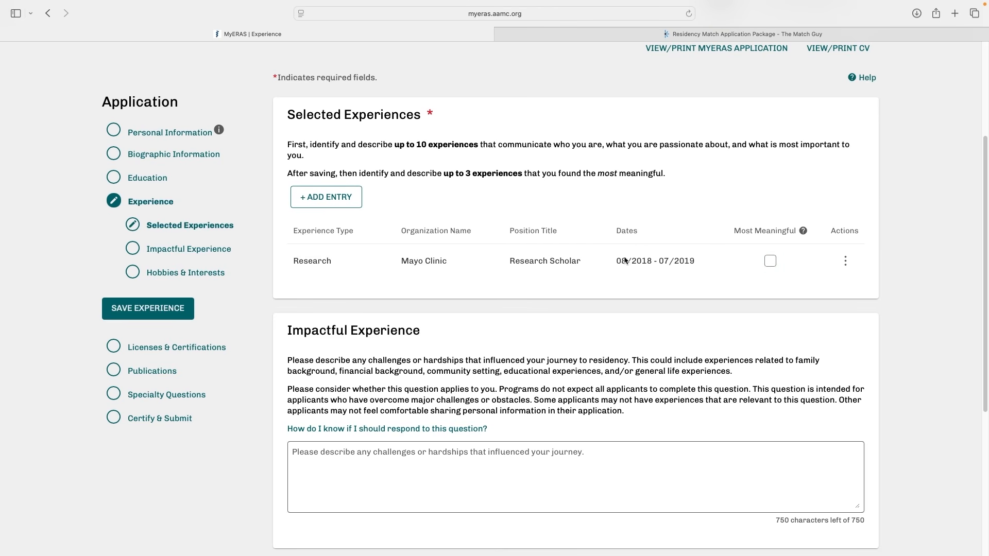
Mark the Mayo Clinic Research Scholar experience as most meaningful and open its description for entry
{"action": "left_click", "coordinate": [770, 261]}
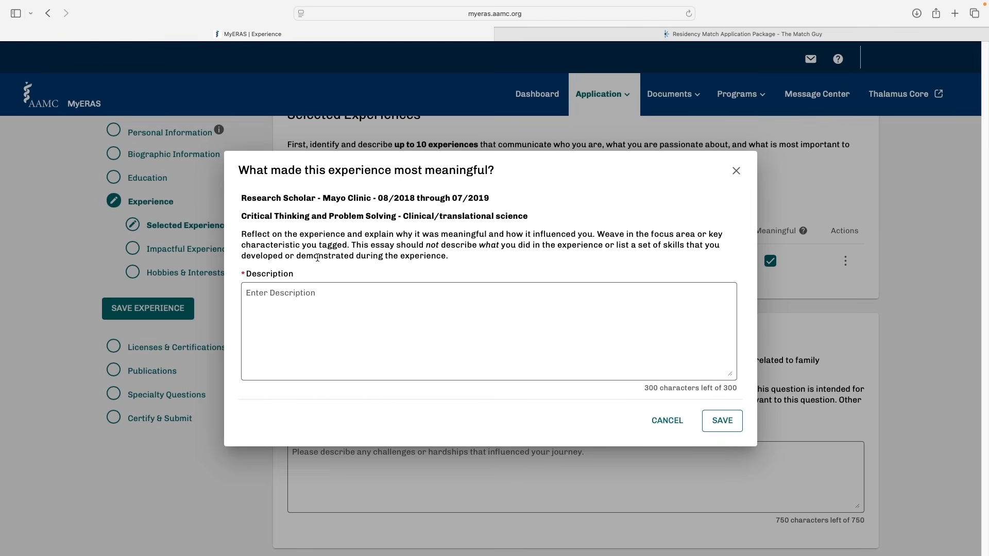
{"action": "left_click", "coordinate": [258, 287]}
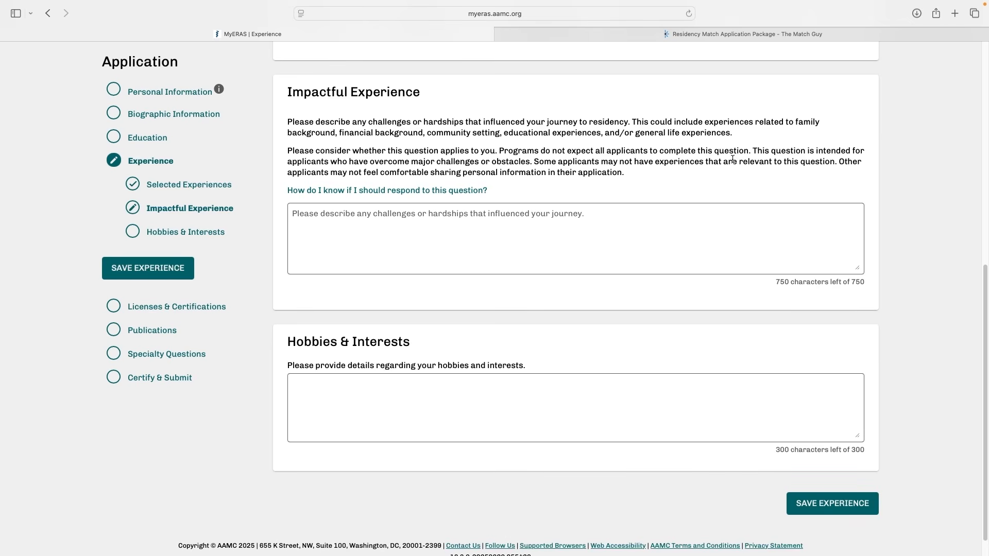
Review the guidance on responding to the Impactful Experience question, and look over the Impactful Experience and Hobbies & Interests fields
{"action": "left_click", "coordinate": [463, 191]}
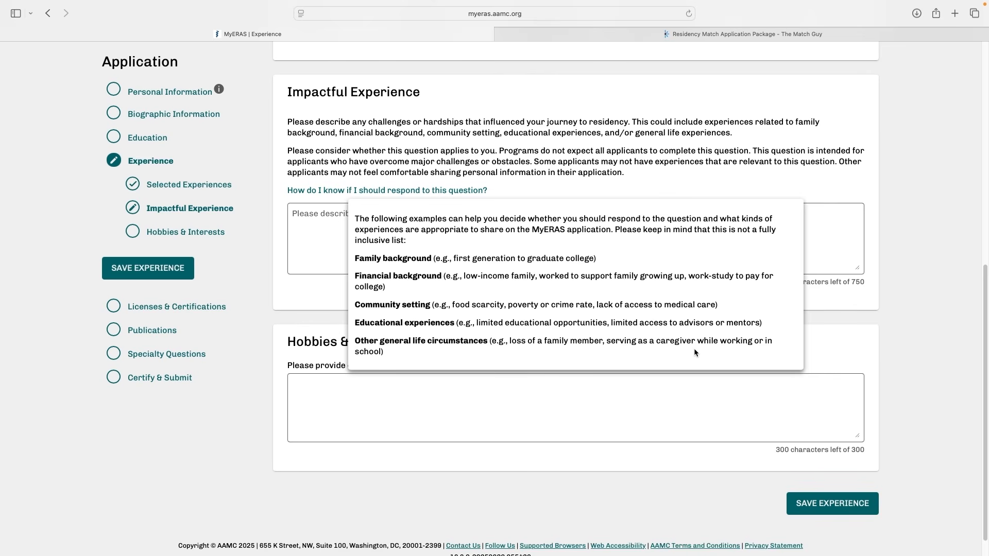
{"action": "left_click", "coordinate": [302, 229]}
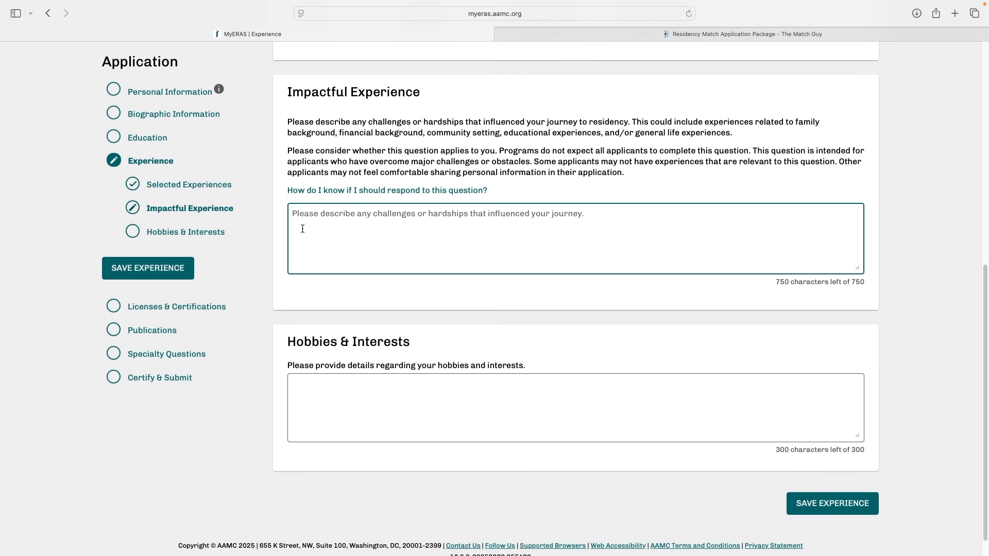
{"action": "left_click", "coordinate": [789, 291]}
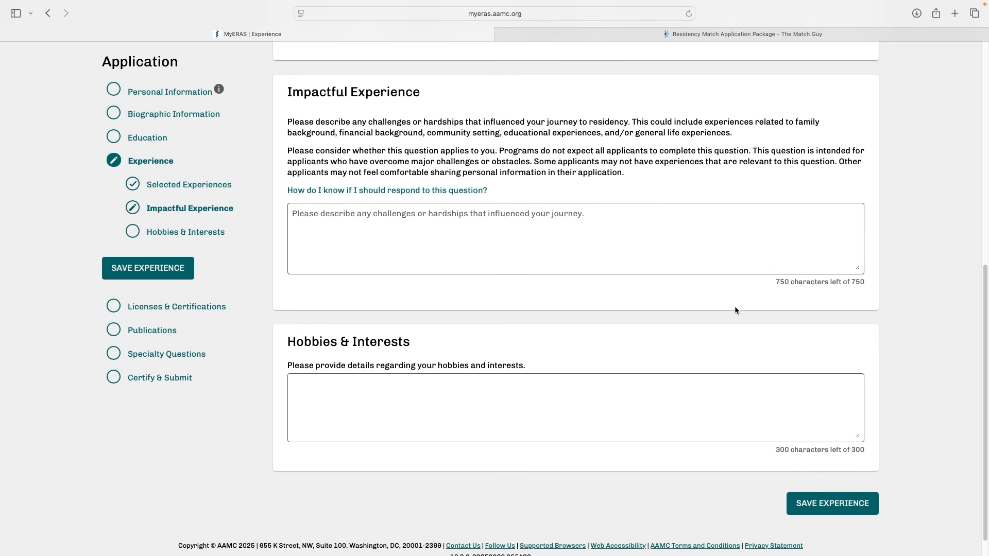
{"action": "left_click", "coordinate": [451, 382]}
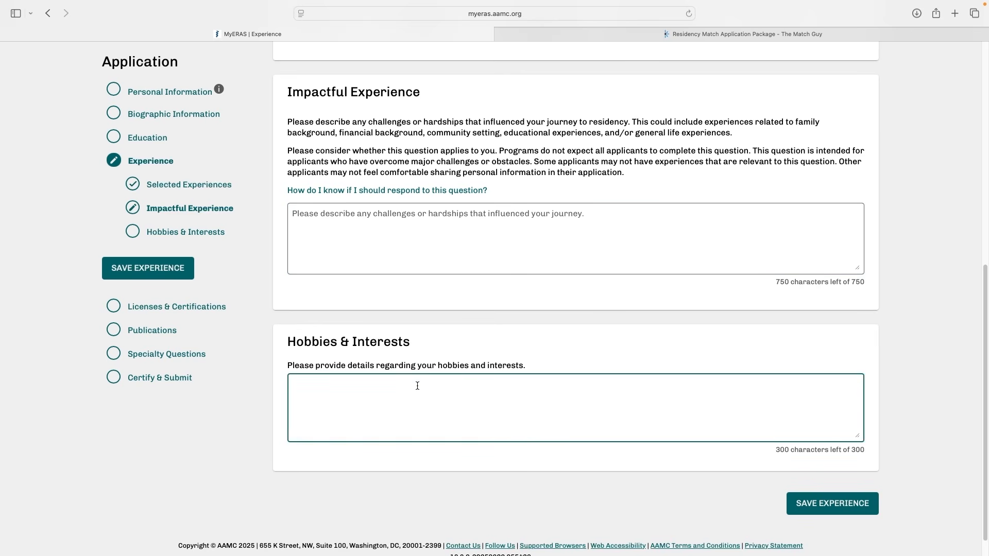
{"action": "left_click", "coordinate": [398, 373]}
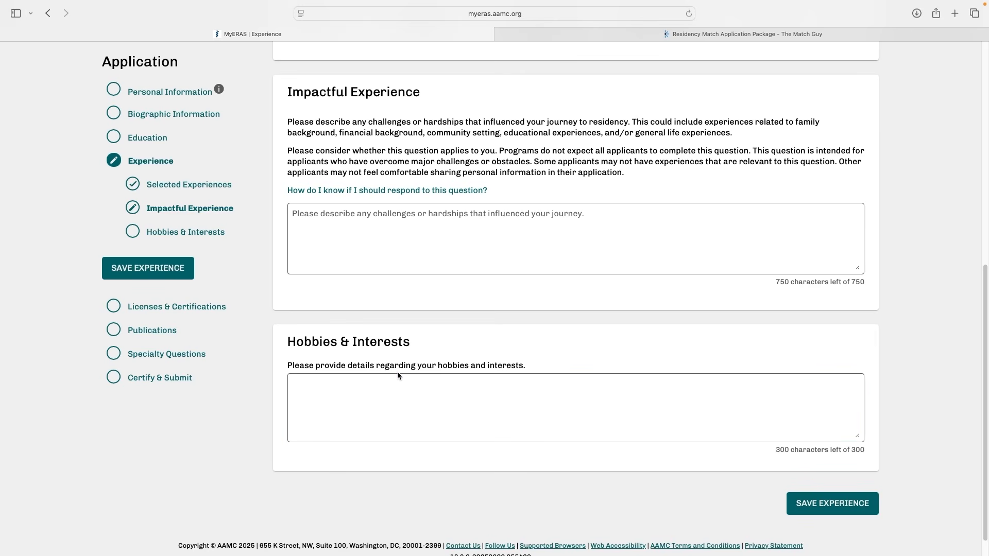
{"action": "left_click", "coordinate": [434, 394]}
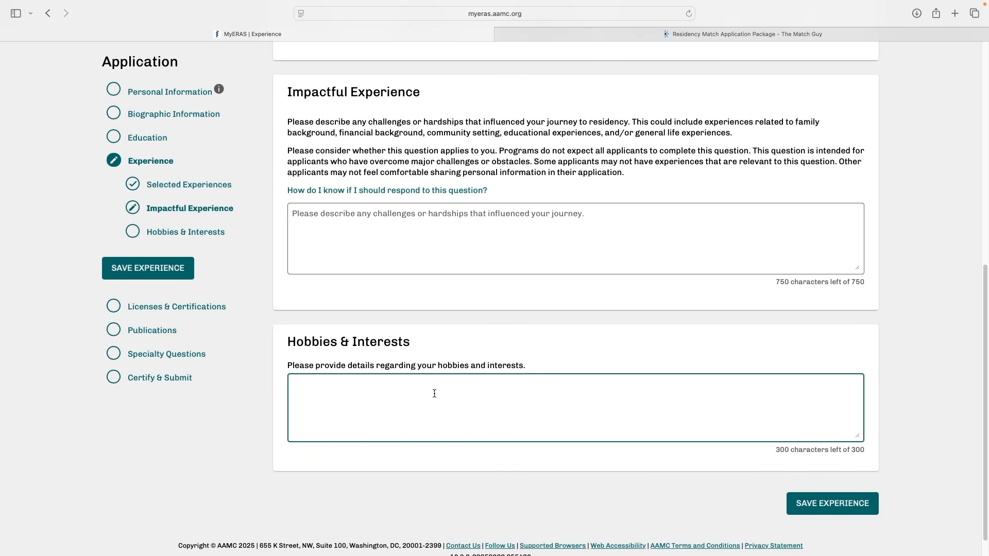
Go to Licenses & Certifications and examine the state medical license form and its License Type options without adding an entry
{"action": "left_click", "coordinate": [217, 316]}
{"action": "scroll", "coordinate": [468, 126], "scroll_direction": "down", "scroll_amount": 5}
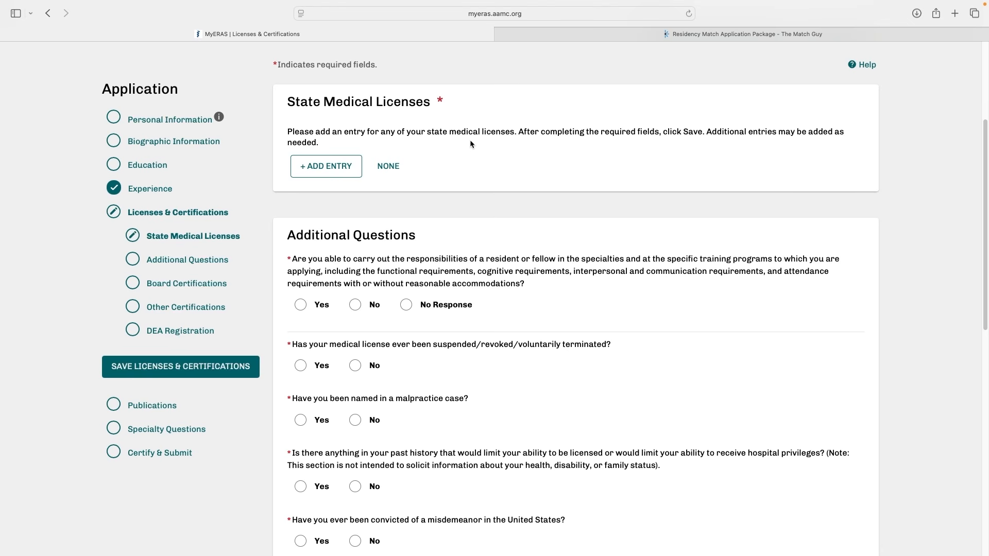
{"action": "left_click", "coordinate": [331, 163]}
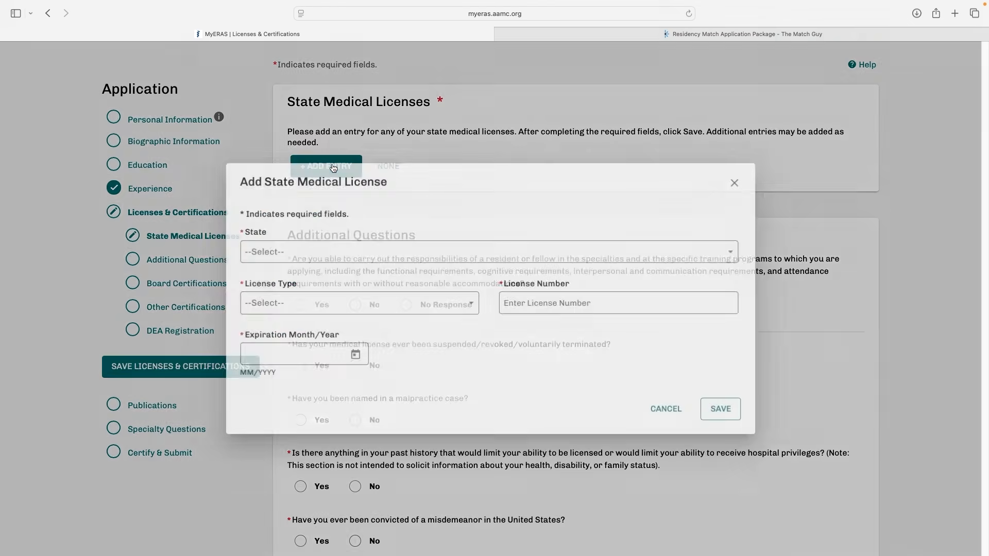
{"action": "left_click", "coordinate": [304, 298]}
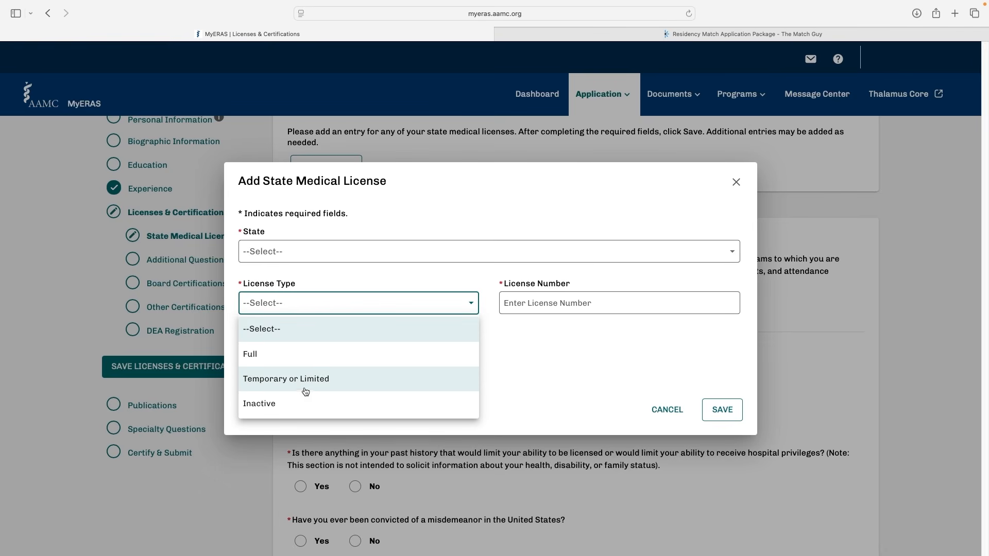
{"action": "left_click", "coordinate": [505, 289]}
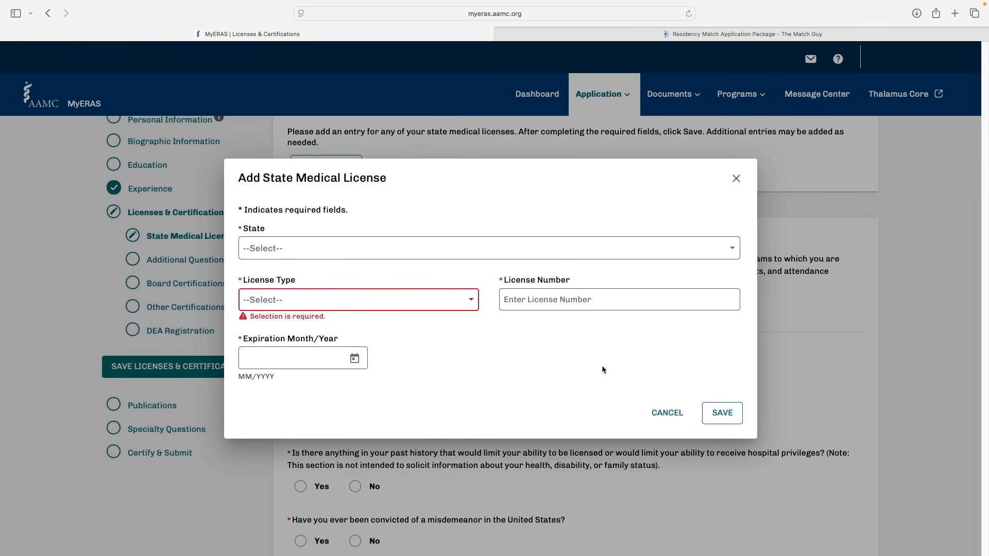
{"action": "left_click", "coordinate": [670, 414]}
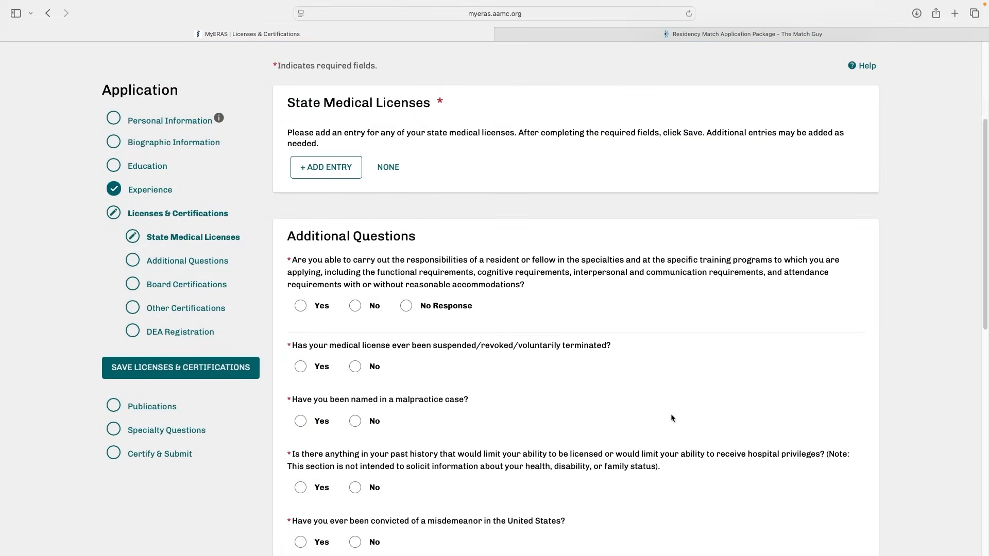
Answer Yes to whether the medical license has ever been suspended, revoked or voluntarily terminated
{"action": "scroll", "coordinate": [671, 417], "scroll_direction": "down", "scroll_amount": 3}
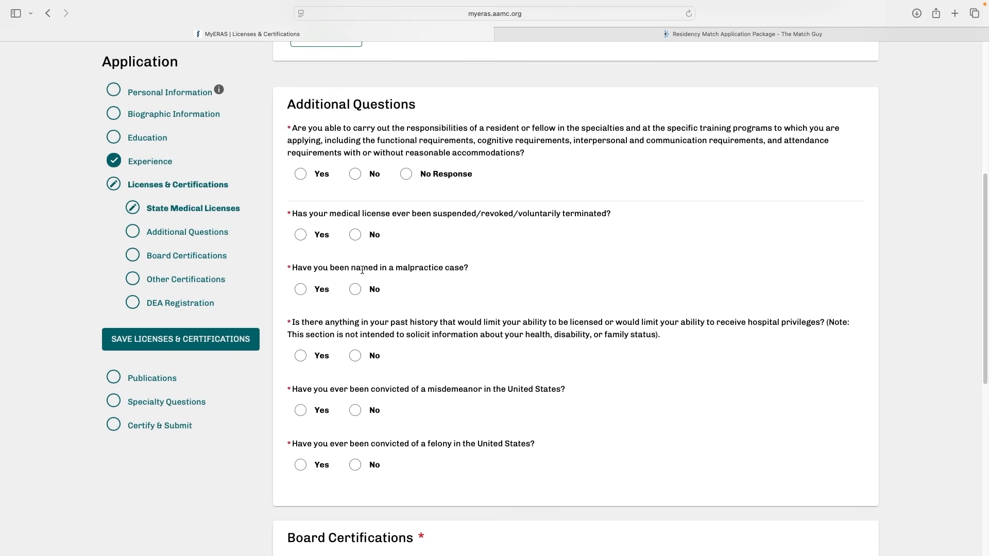
{"action": "left_click", "coordinate": [300, 235]}
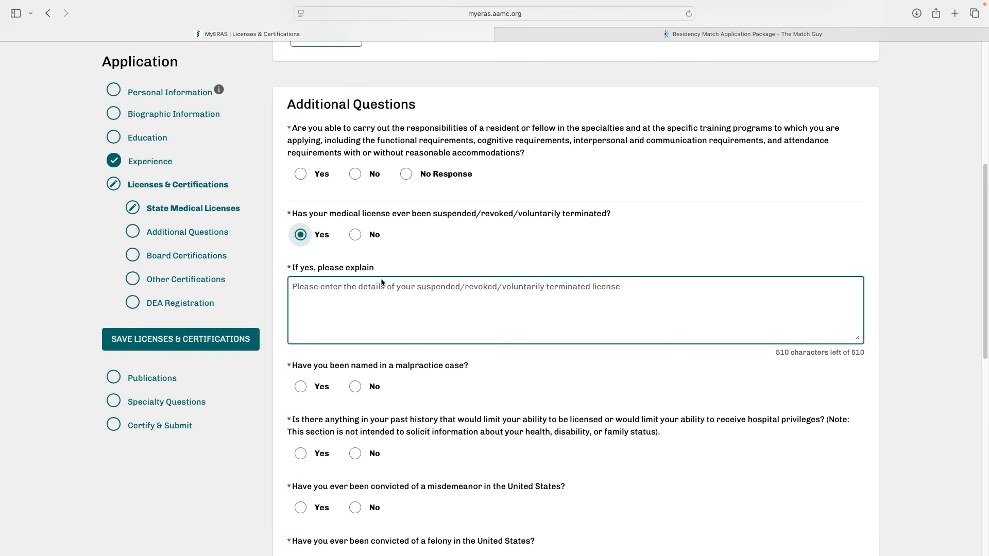
Answer No to being board certified and Yes to having other medical or healthcare-related certifications
{"action": "scroll", "coordinate": [382, 283], "scroll_direction": "down", "scroll_amount": 10}
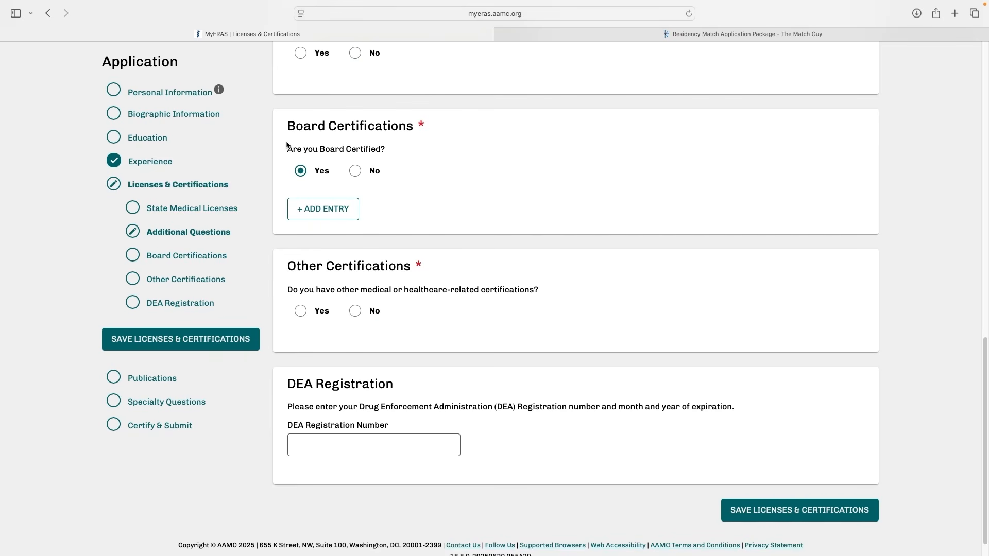
{"action": "left_click", "coordinate": [318, 218]}
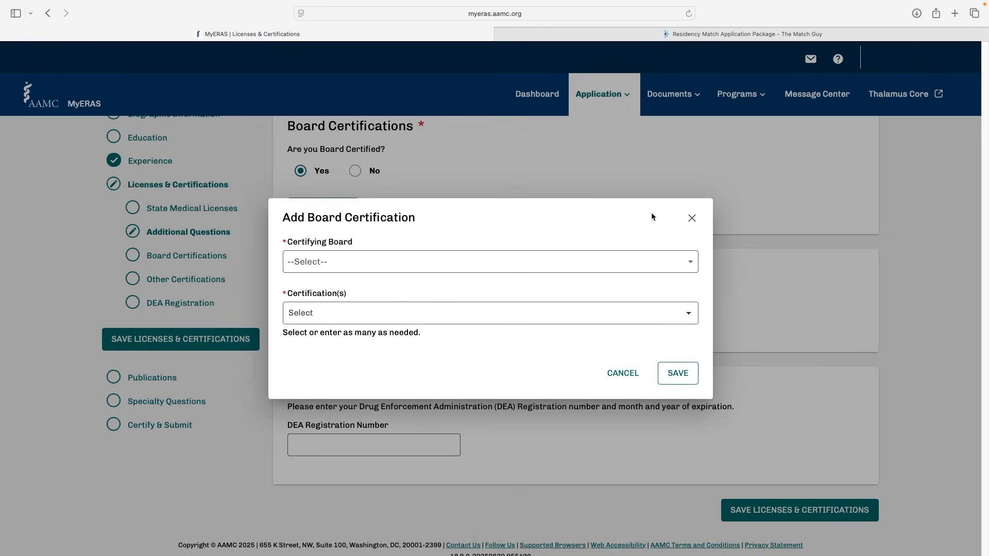
{"action": "left_click", "coordinate": [695, 222]}
{"action": "left_click", "coordinate": [353, 219]}
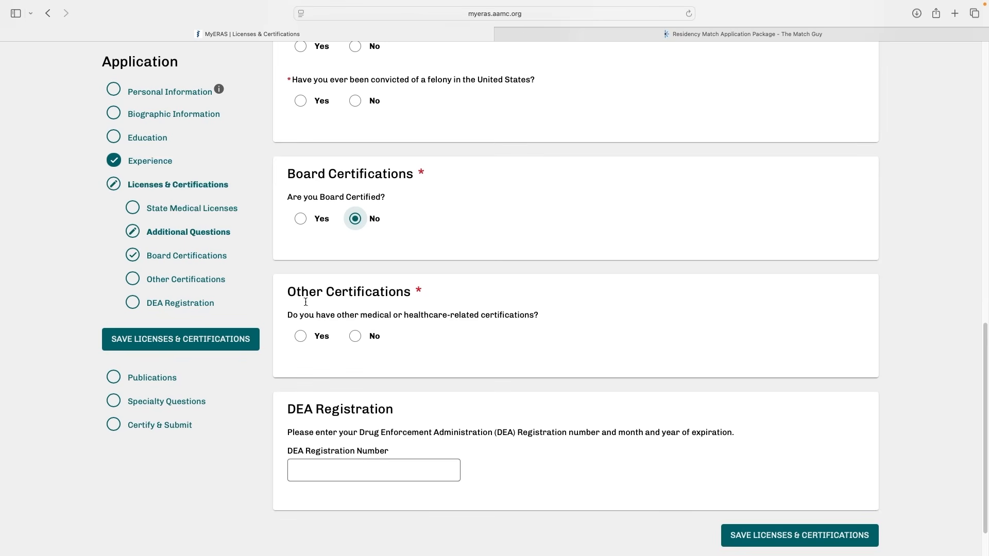
{"action": "left_click", "coordinate": [300, 336]}
{"action": "left_click", "coordinate": [323, 375]}
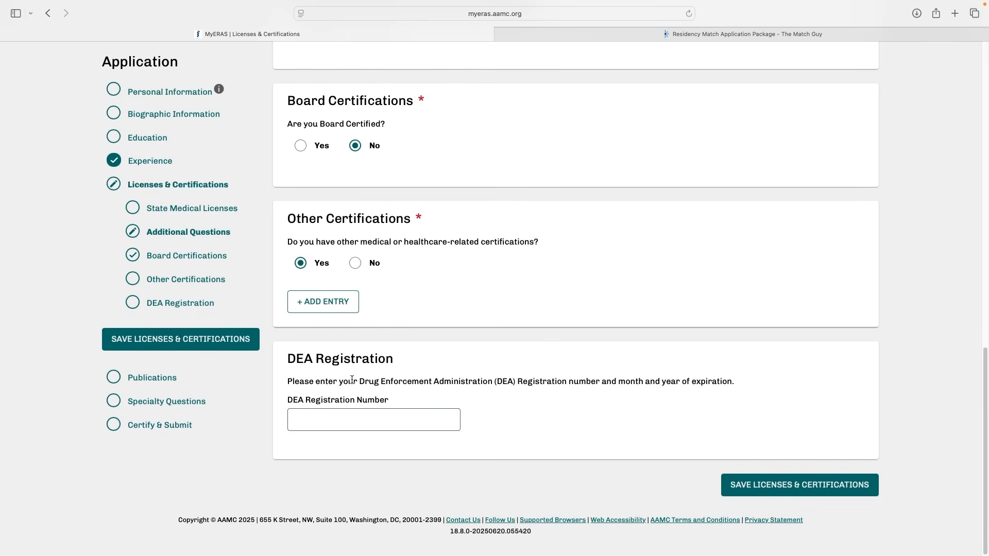
Start a new entry in the Publications section with the type Peer Reviewed Journal Articles/Abstracts
{"action": "left_click", "coordinate": [194, 379]}
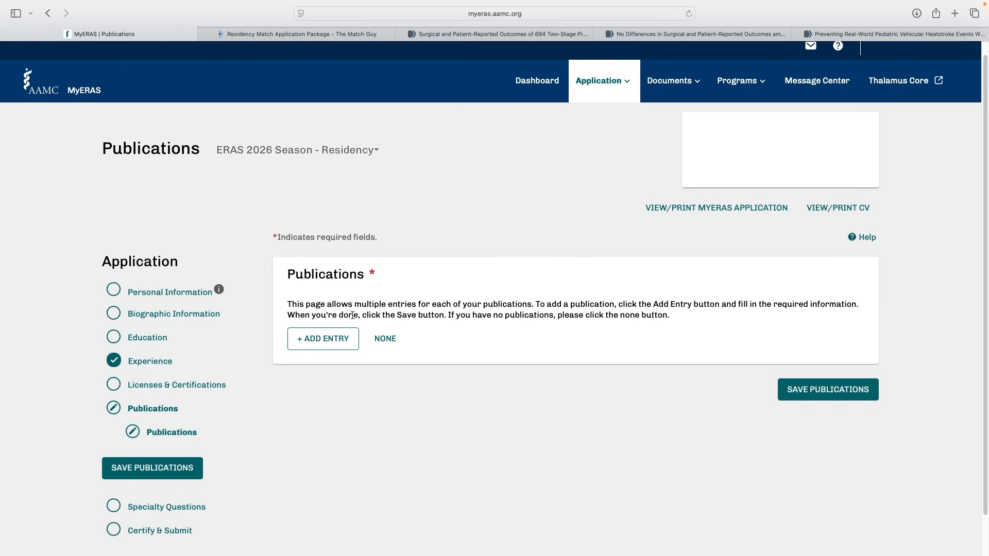
{"action": "left_click", "coordinate": [325, 339]}
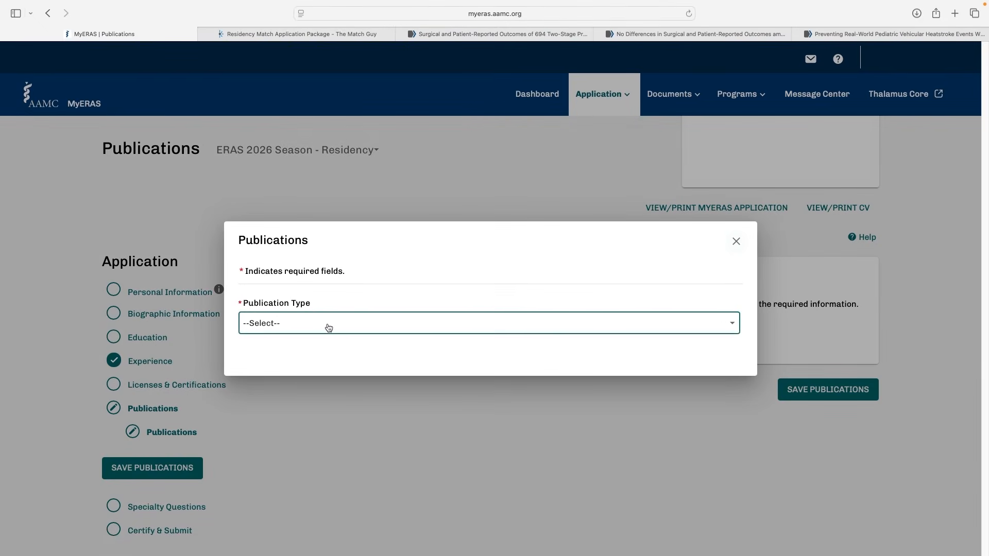
{"action": "left_click", "coordinate": [328, 328]}
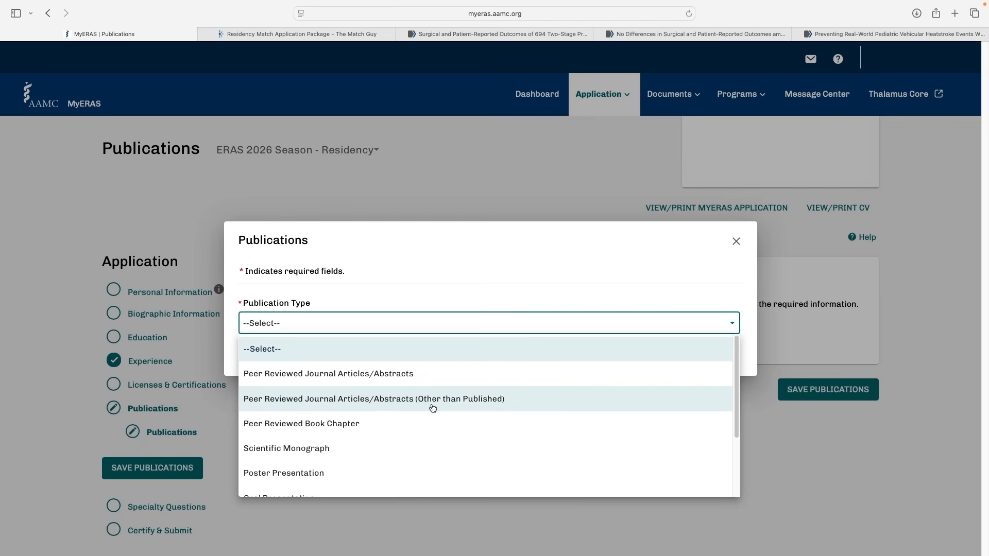
{"action": "left_click", "coordinate": [377, 385]}
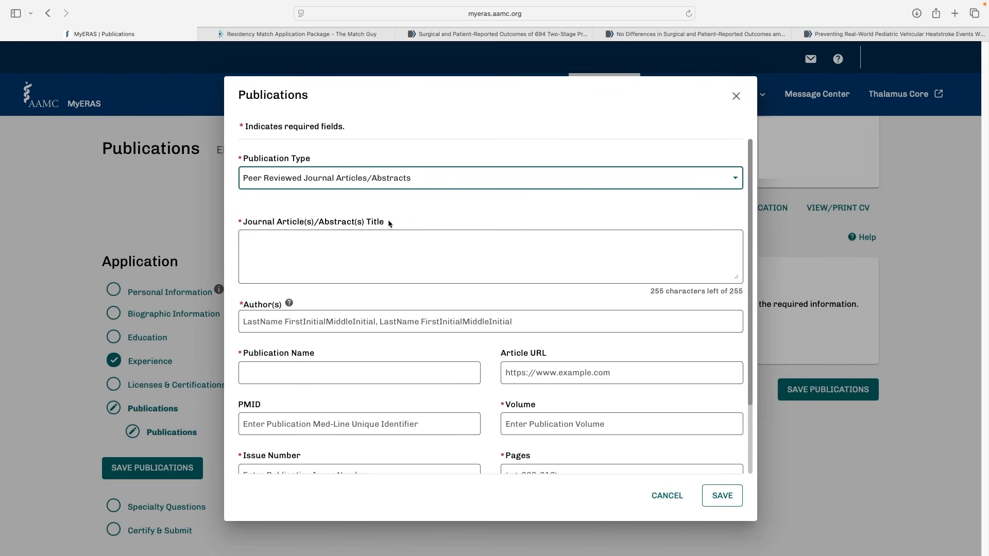
Copy the title "Surgical and Patient-Reported Outcomes of 694 Two-Stage Prepectoral versus Subpectoral Breast Reconstructions" from PubMed into the publication's title field
{"action": "left_click", "coordinate": [388, 252]}
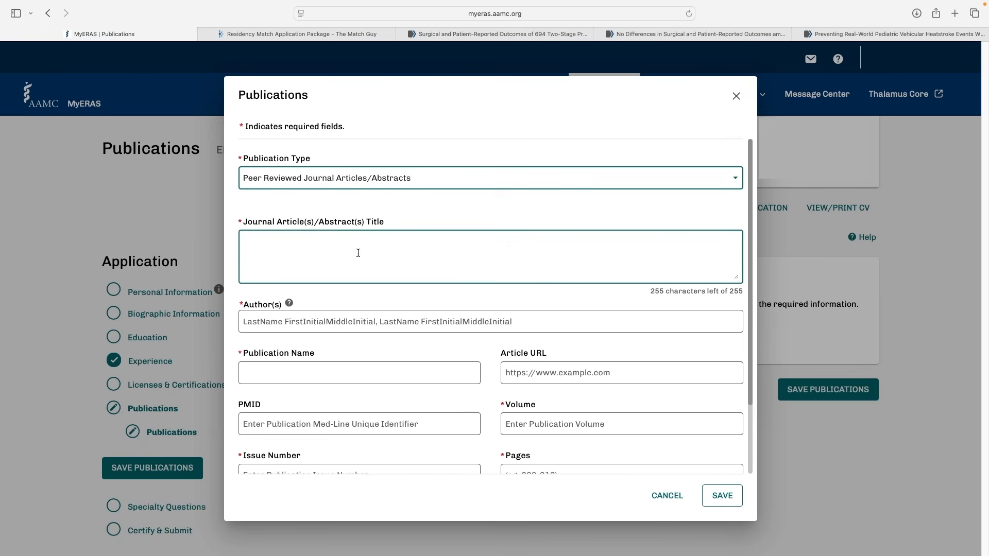
{"action": "left_click", "coordinate": [489, 34]}
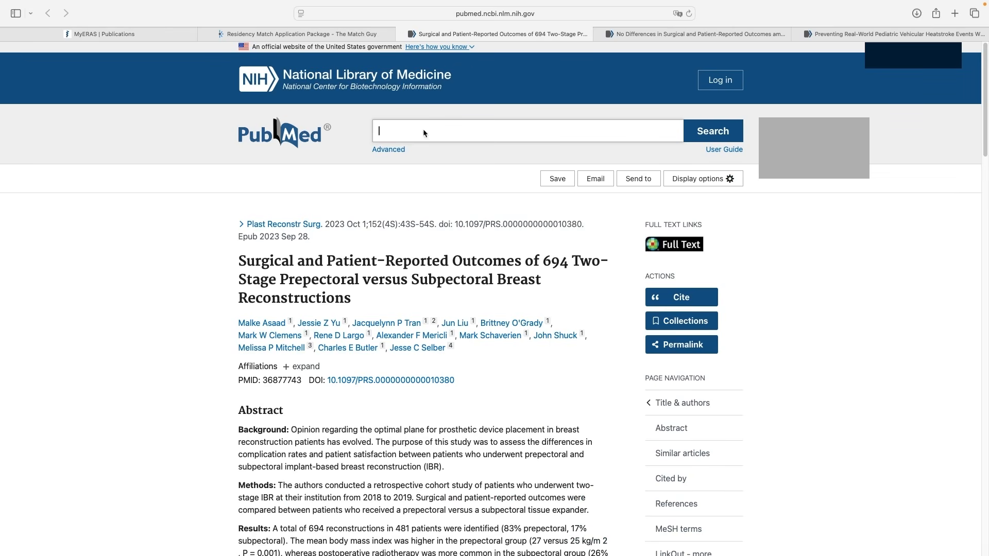
{"action": "triple_click", "coordinate": [318, 281]}
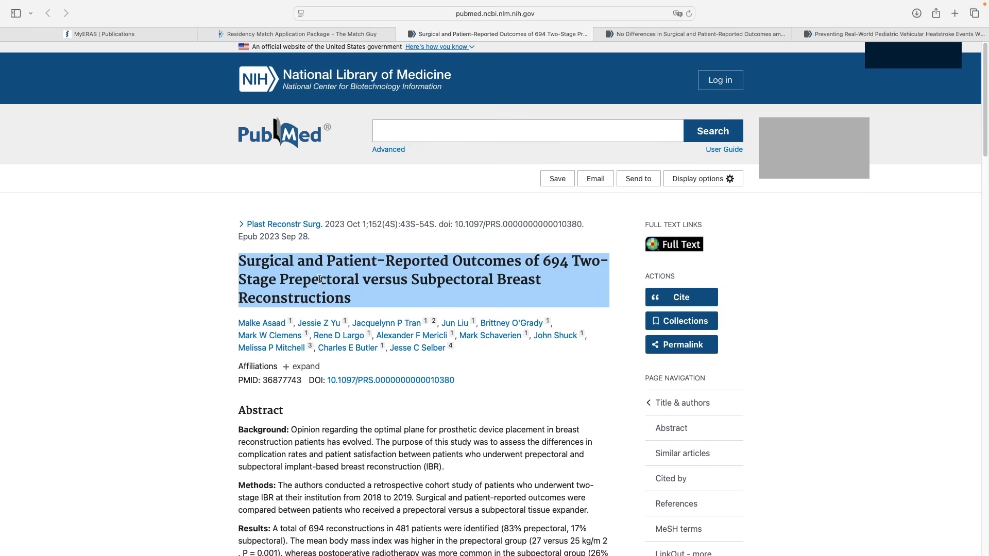
{"action": "key", "text": "super+c"}
{"action": "key", "text": "super+1"}
{"action": "left_click", "coordinate": [305, 241]}
{"action": "key", "text": "super+v"}
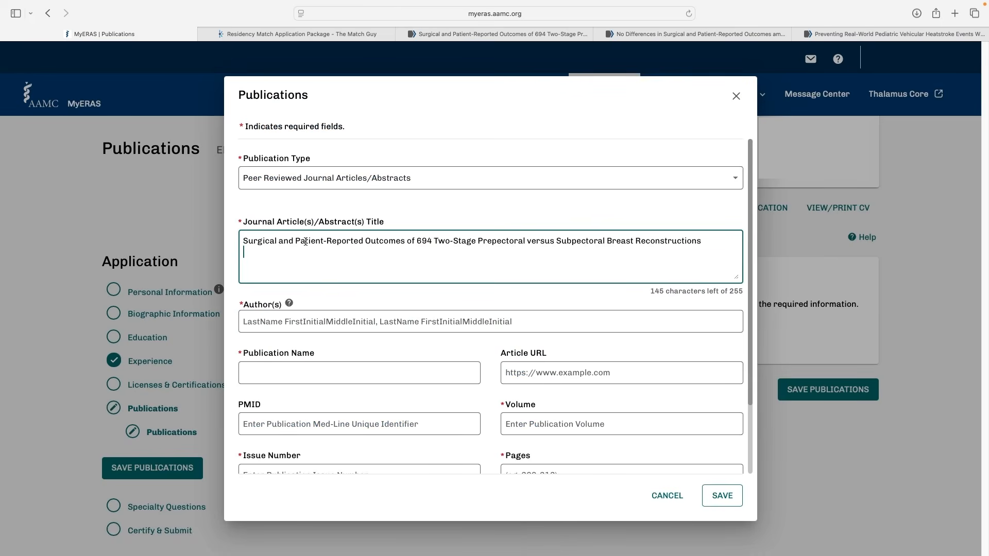
Check the author format guidance and enter the PubMed article's first two authors as last names with initials, separated by commas
{"action": "scroll", "coordinate": [309, 253], "scroll_direction": "down", "scroll_amount": 3}
{"action": "left_click", "coordinate": [309, 251]}
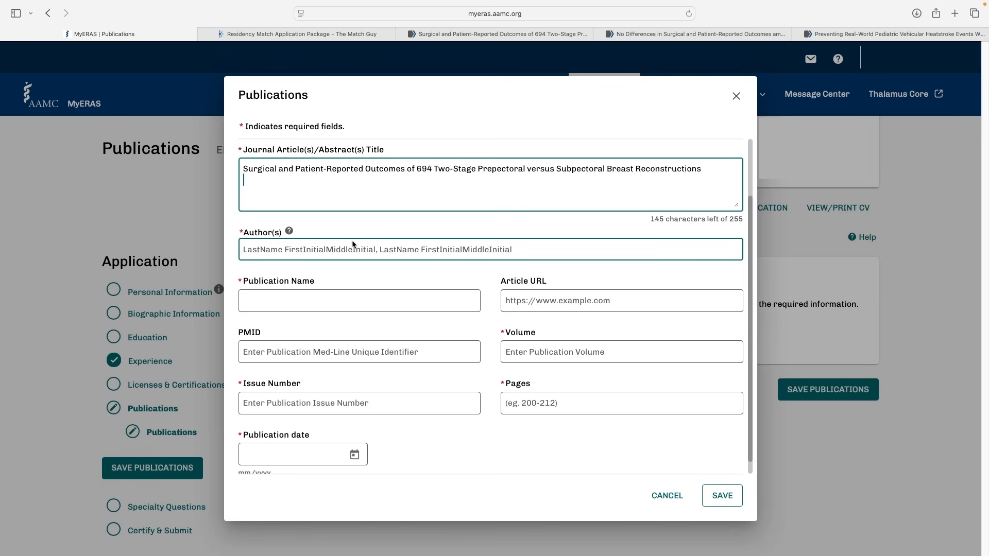
{"action": "mouse_move", "coordinate": [293, 233]}
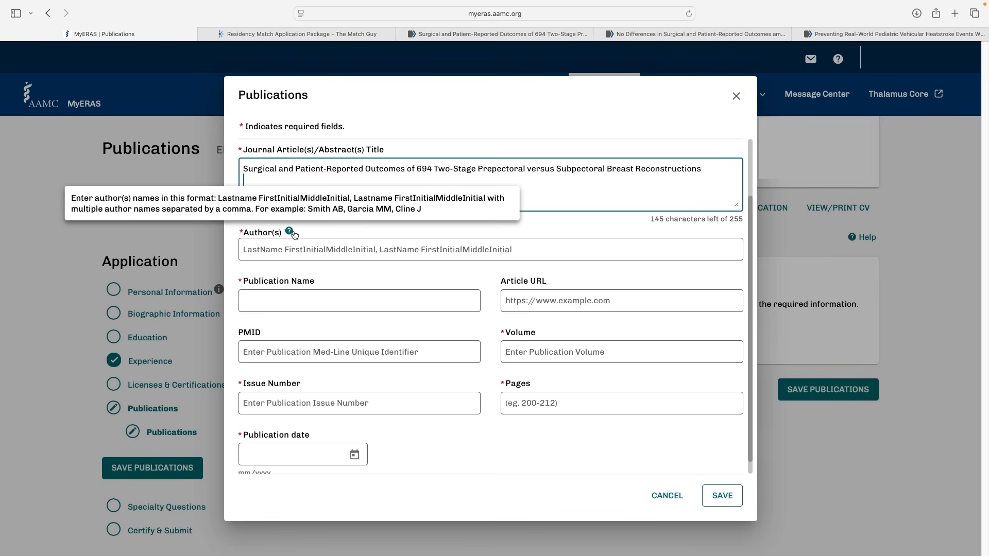
{"action": "left_click", "coordinate": [502, 34]}
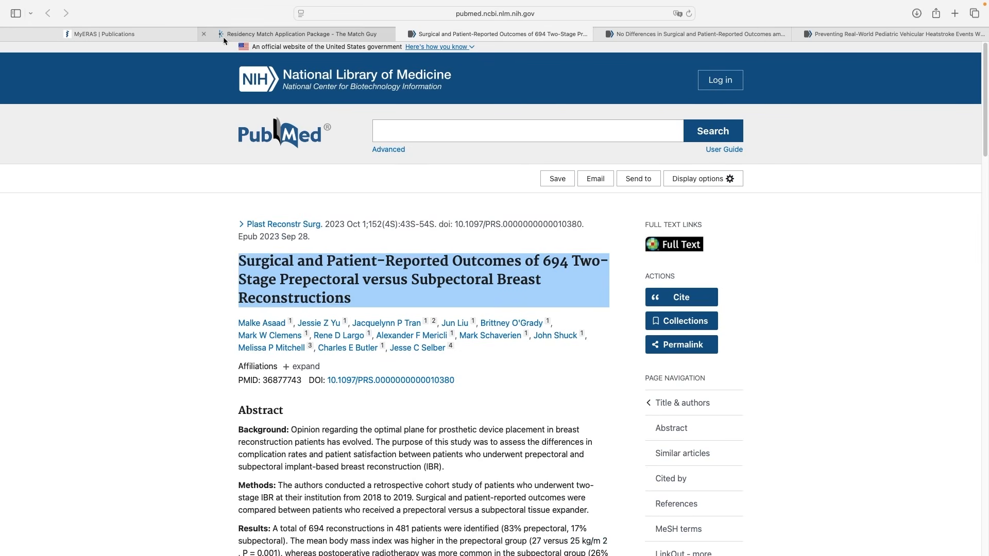
{"action": "left_click", "coordinate": [103, 34]}
{"action": "left_click", "coordinate": [299, 251]}
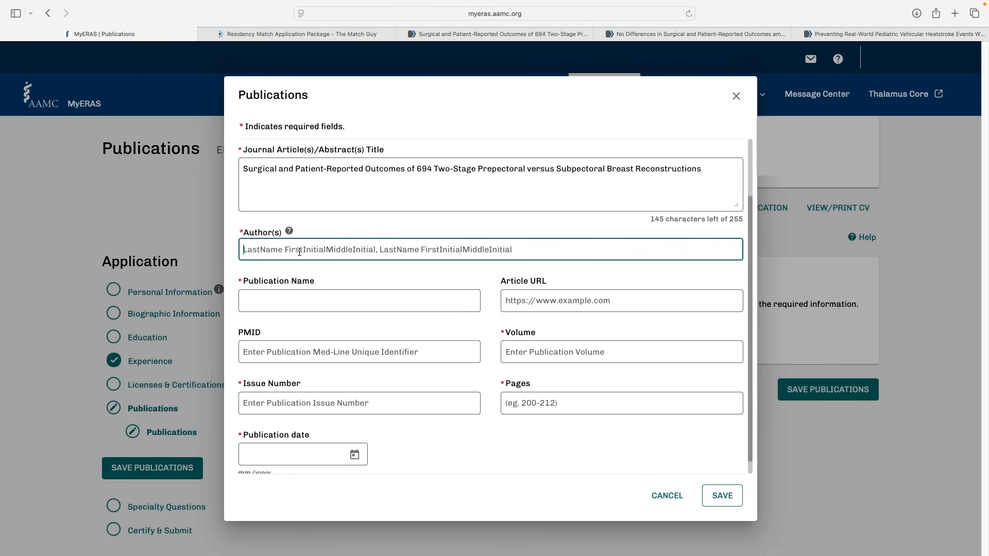
{"action": "type", "text": "Asaad M,"}
{"action": "left_click", "coordinate": [495, 34]}
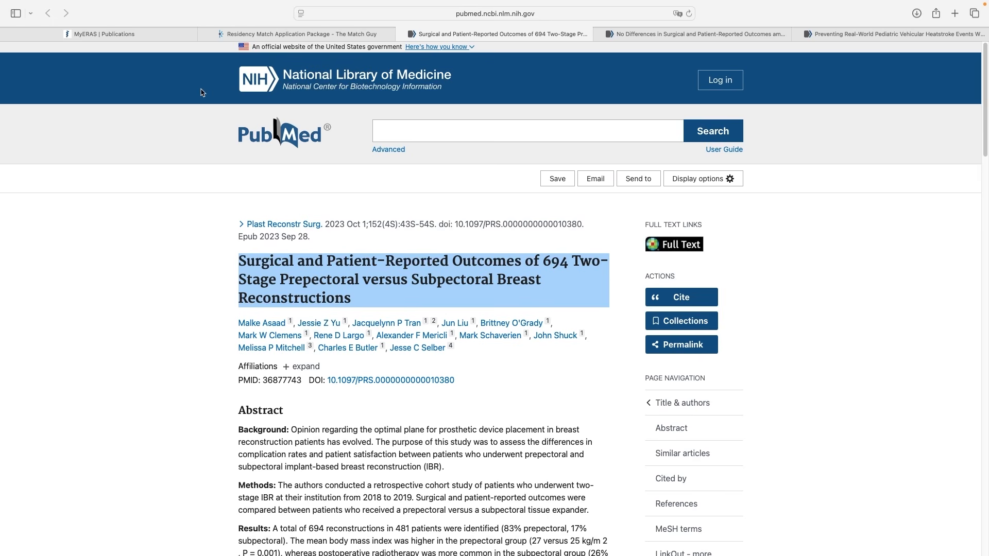
{"action": "left_click", "coordinate": [174, 34]}
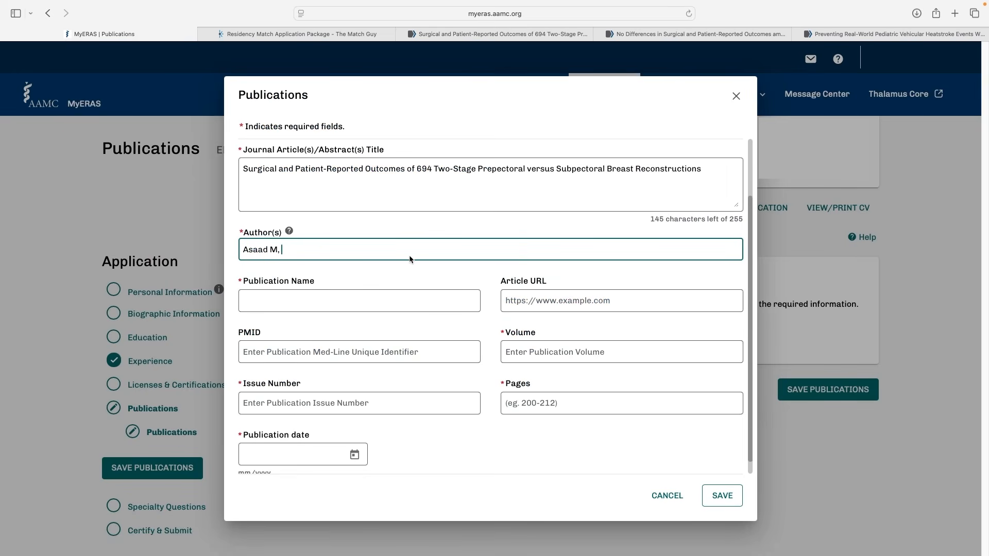
{"action": "type", "text": "Yu JZ,"}
Copy the journal name "Plast Reconstr Surg" from the PubMed article into the Publication Name field, without the trailing period
{"action": "left_click", "coordinate": [464, 35]}
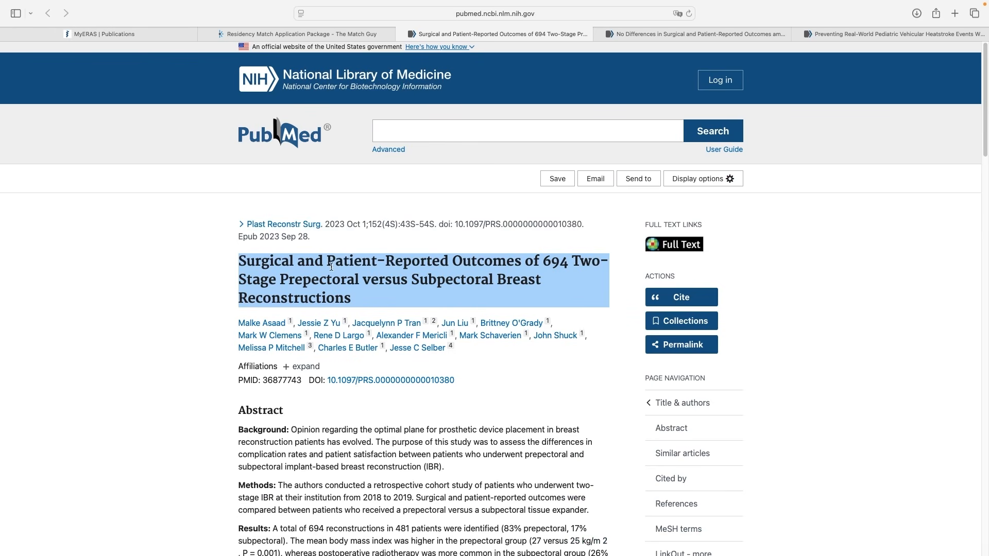
{"action": "left_click_drag", "start_coordinate": [325, 224], "coordinate": [245, 225]}
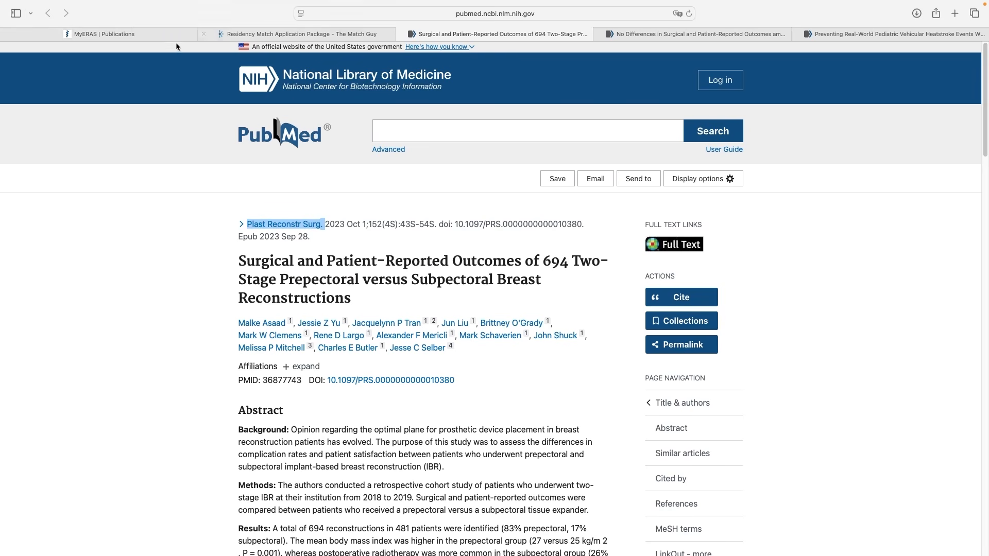
{"action": "left_click", "coordinate": [146, 33]}
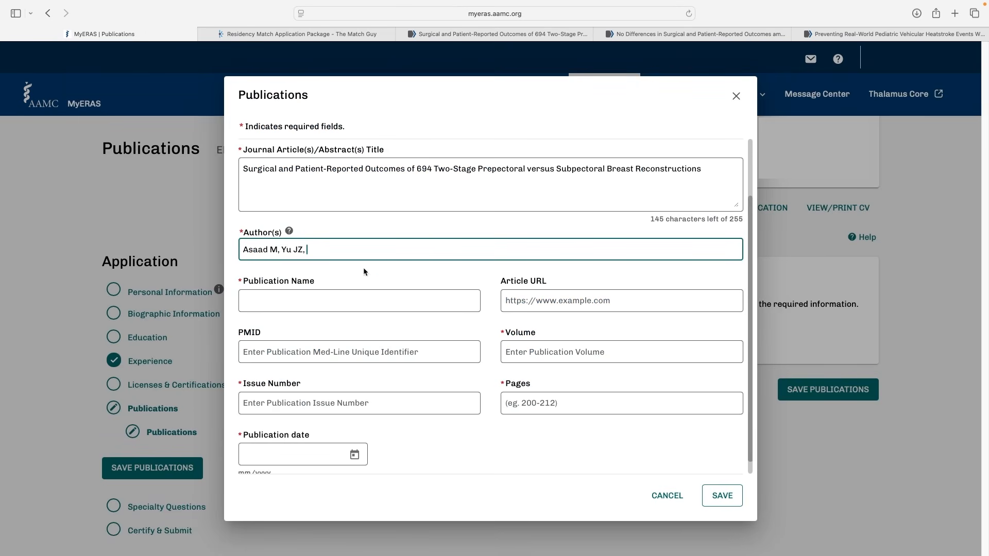
{"action": "left_click", "coordinate": [335, 294]}
{"action": "key", "text": "super+v"}
{"action": "key", "text": "BackSpace"}
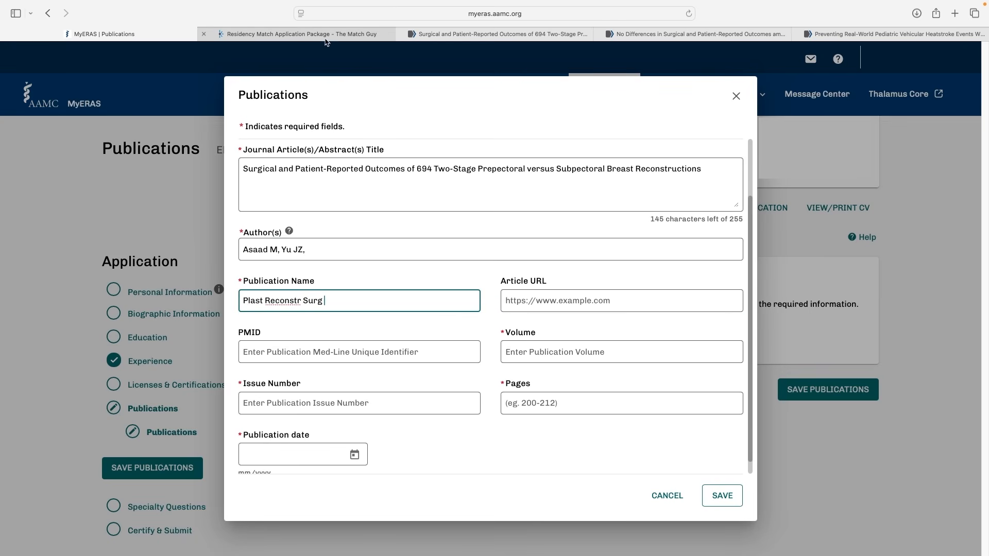
Open the article's full-text page from PubMed and copy its web address into the publication's Article URL field
{"action": "left_click", "coordinate": [471, 34]}
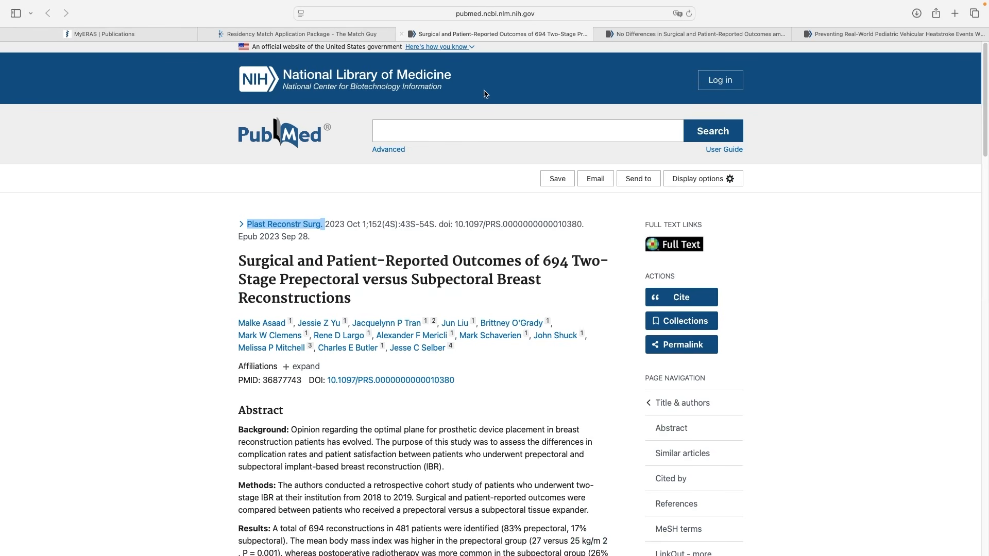
{"action": "left_click", "coordinate": [661, 246]}
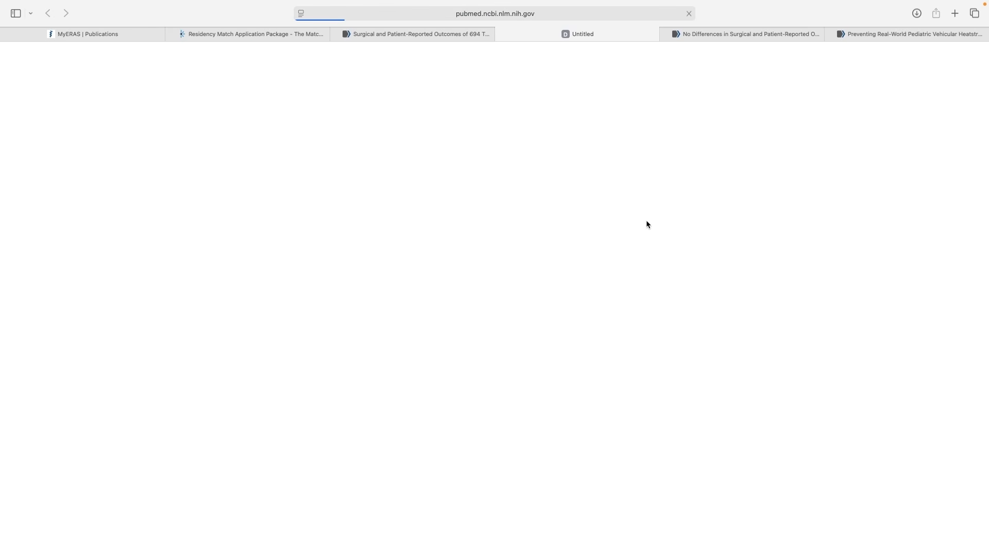
{"action": "left_click", "coordinate": [496, 14]}
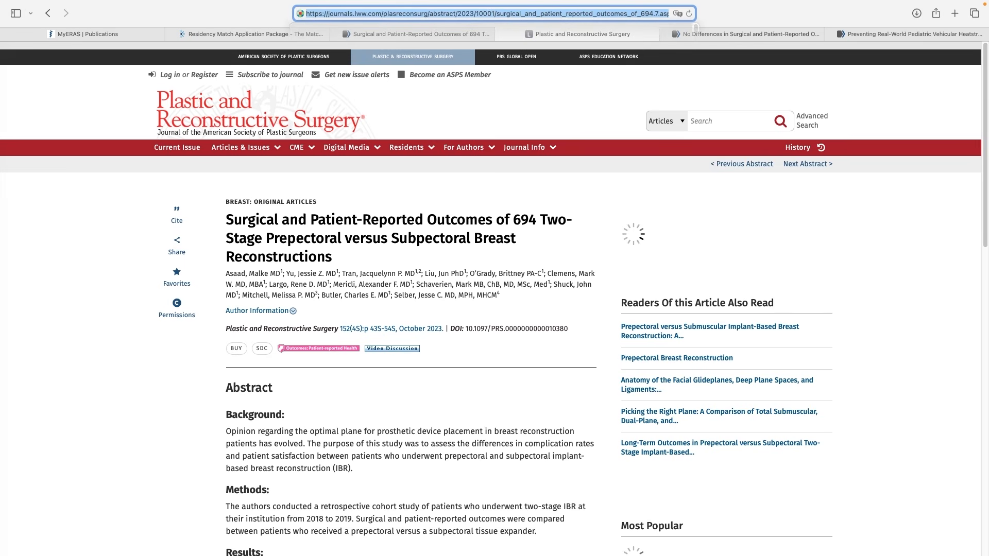
{"action": "key", "text": "super+c"}
{"action": "key", "text": "super+1"}
{"action": "left_click", "coordinate": [548, 299]}
{"action": "key", "text": "super+v"}
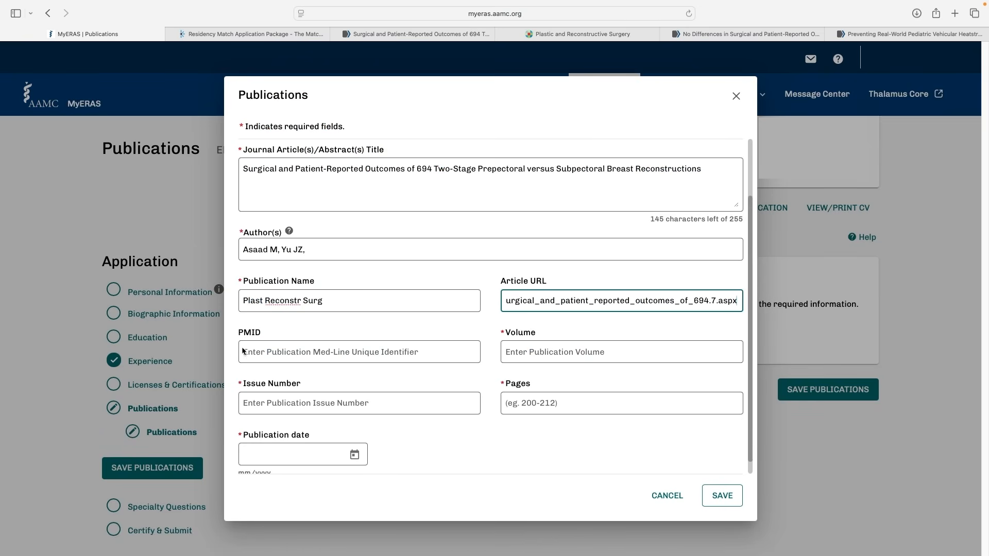
Copy the PMID 36877743 from the PubMed article into the publication's PMID field
{"action": "left_click", "coordinate": [421, 33]}
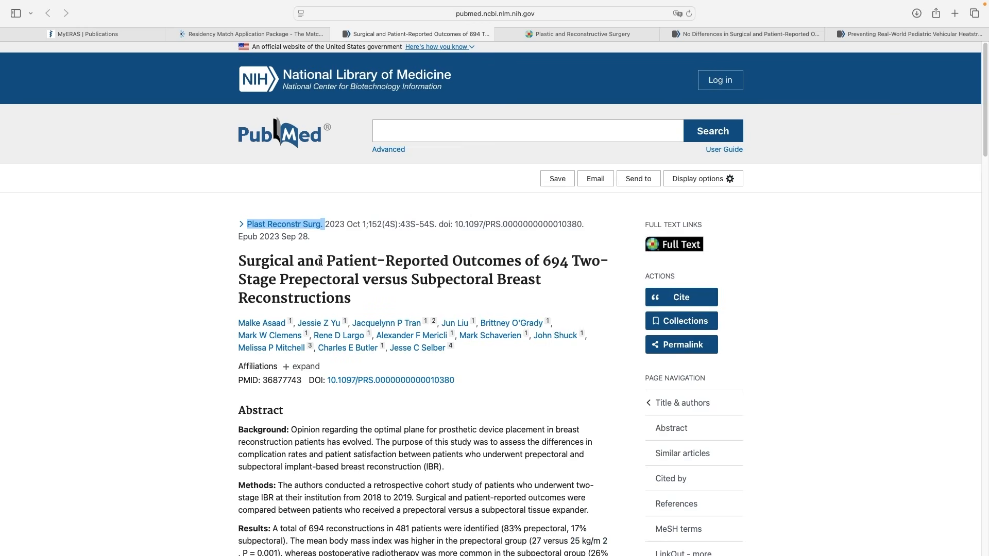
{"action": "double_click", "coordinate": [285, 380]}
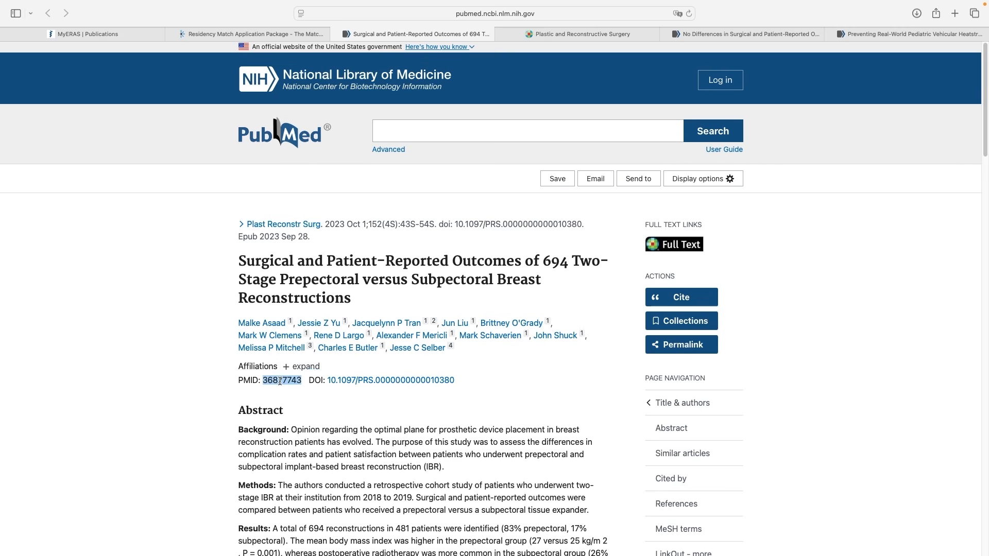
{"action": "left_click", "coordinate": [133, 33]}
{"action": "scroll", "coordinate": [489, 309], "scroll_direction": "down", "scroll_amount": 1}
{"action": "left_click", "coordinate": [359, 337]}
{"action": "key", "text": "super+v"}
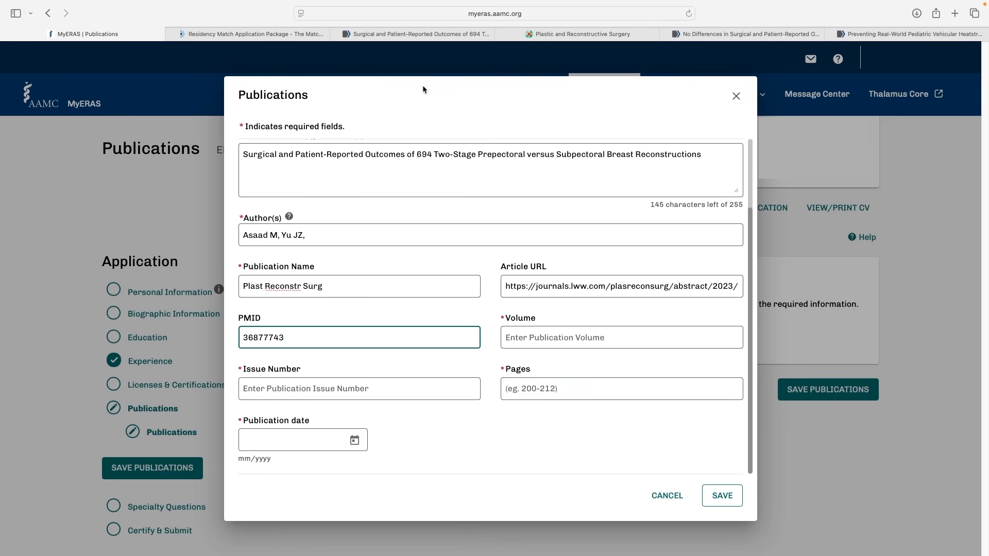
Copy the citation details "2023 Oct 1;152(4S):43S-54S." from PubMed onto a new line in the entry's title field
{"action": "left_click", "coordinate": [397, 35]}
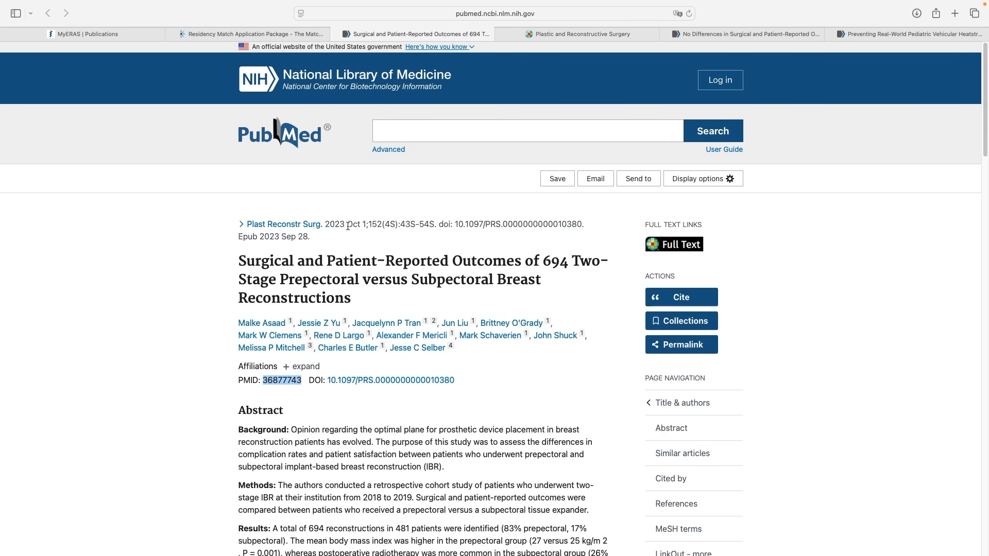
{"action": "left_click_drag", "start_coordinate": [325, 225], "coordinate": [436, 227]}
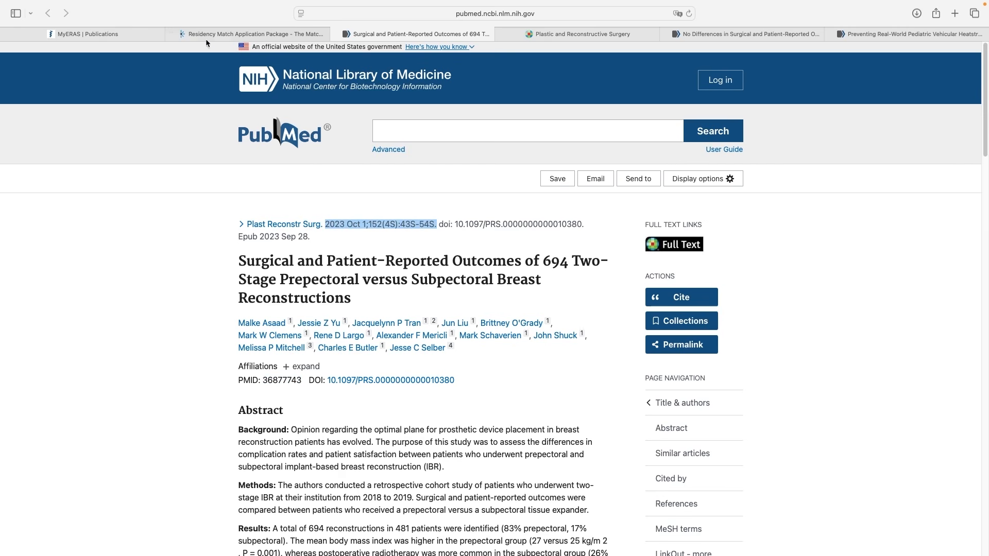
{"action": "left_click", "coordinate": [128, 33]}
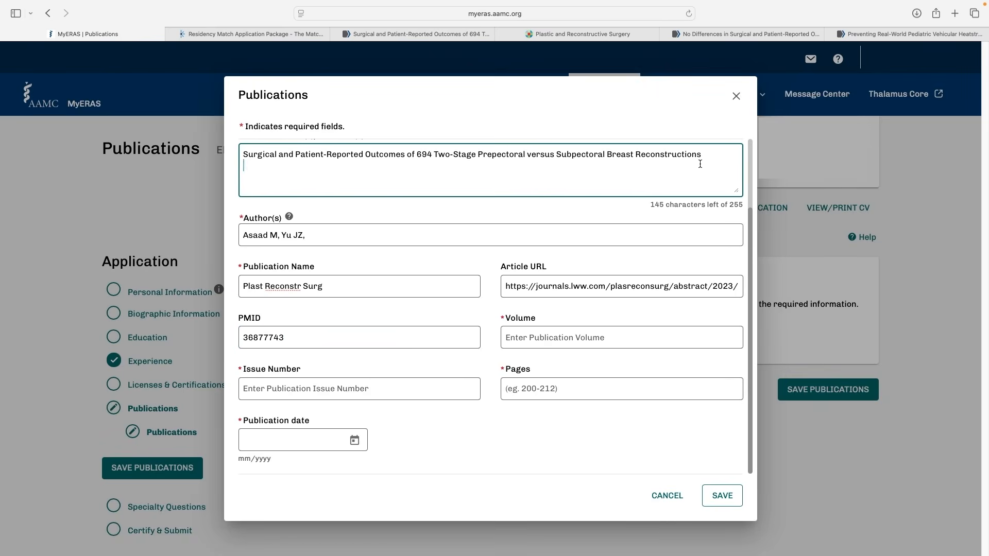
{"action": "key", "text": "super+v"}
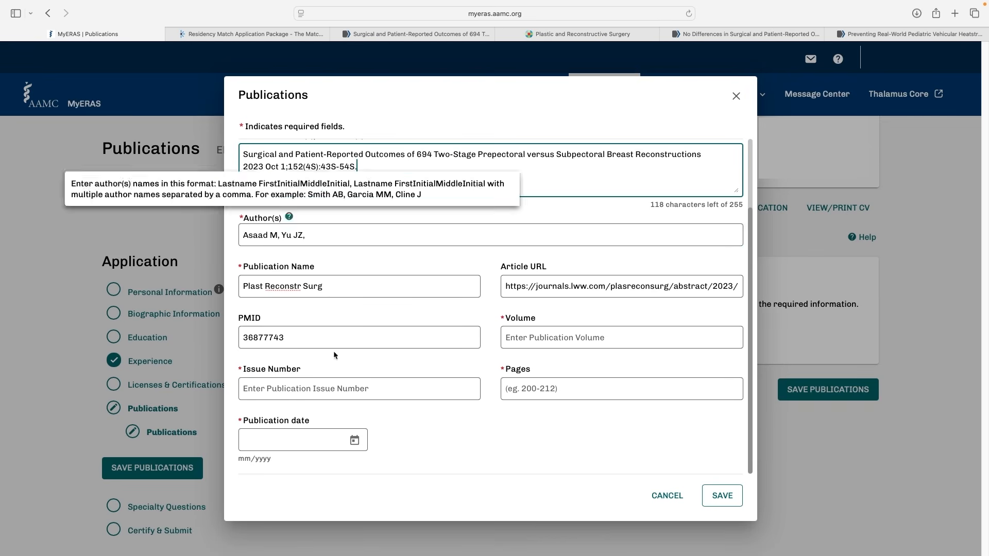
Set the publication date to 10/2023 and delete the date portion from the citation text in the title field
{"action": "left_click", "coordinate": [355, 440]}
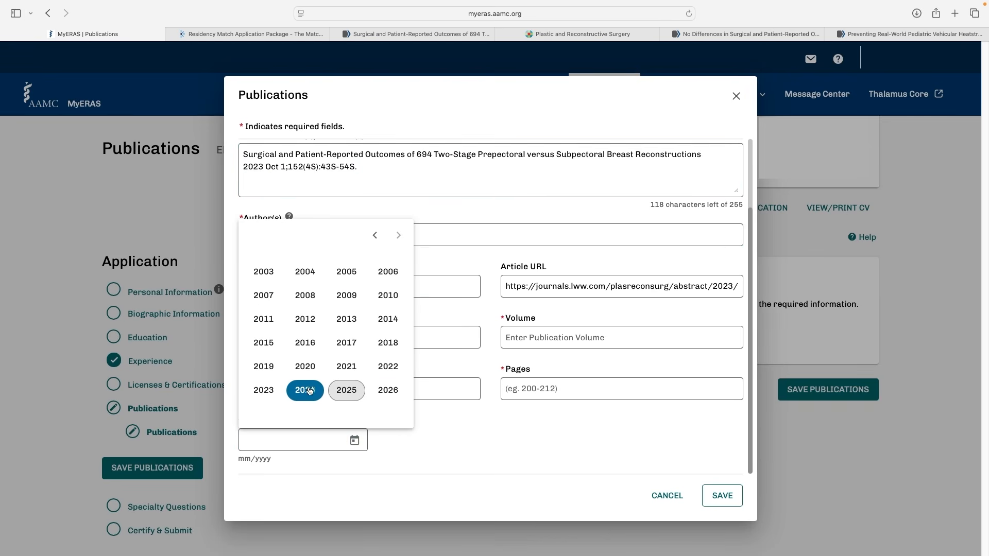
{"action": "left_click", "coordinate": [264, 390]}
{"action": "left_click", "coordinate": [305, 342]}
{"action": "left_click", "coordinate": [302, 174]}
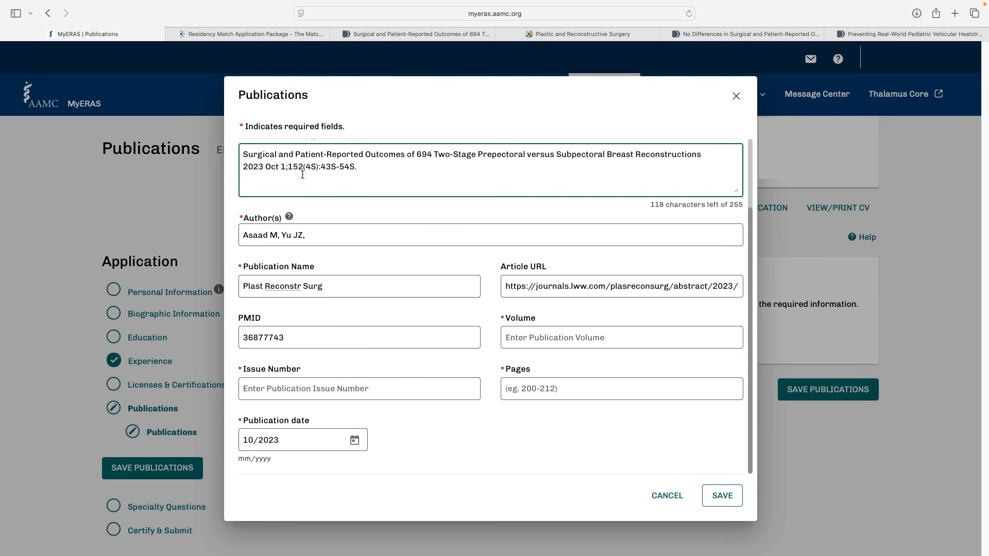
{"action": "left_click_drag", "start_coordinate": [287, 167], "coordinate": [241, 170]}
{"action": "key", "text": "BackSpace"}
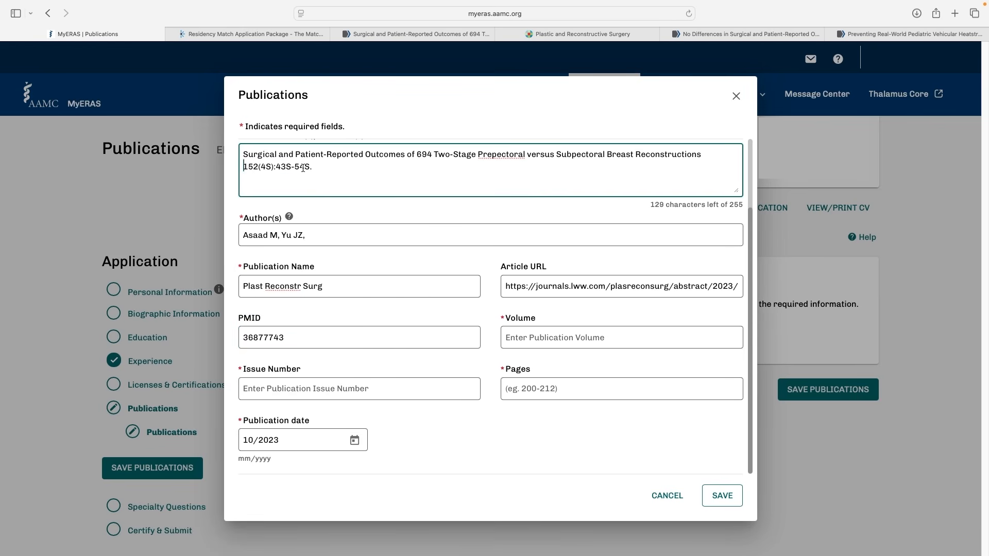
Move the volume number 152 from the citation text in the title field into the Volume field
{"action": "double_click", "coordinate": [250, 168]}
{"action": "key", "text": "super+x"}
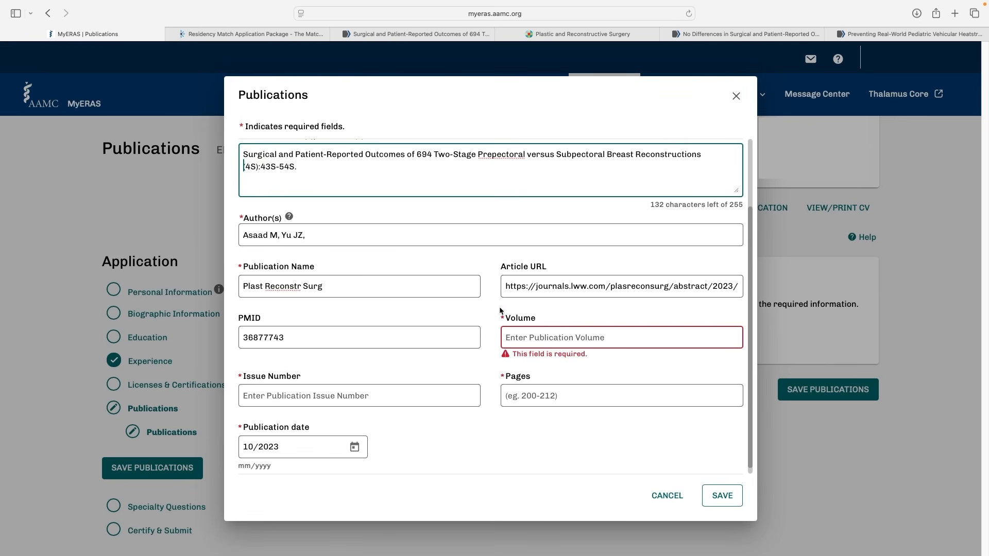
{"action": "left_click", "coordinate": [534, 335]}
{"action": "key", "text": "super+v"}
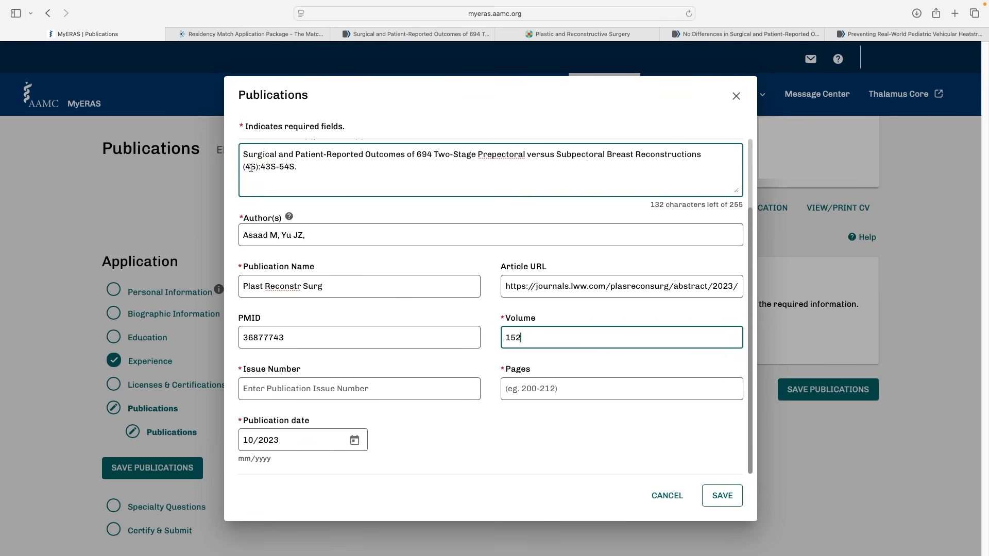
Move 4S into the Issue Number field and 43S-54S into the Pages field from the citation text in the title field
{"action": "mouse_move", "coordinate": [245, 168]}
{"action": "left_mouse_down"}
{"action": "mouse_move", "coordinate": [283, 166]}
{"action": "mouse_move", "coordinate": [252, 164]}
{"action": "left_mouse_up"}
{"action": "key", "text": "super+x"}
{"action": "left_click", "coordinate": [318, 385]}
{"action": "key", "text": "super+v"}
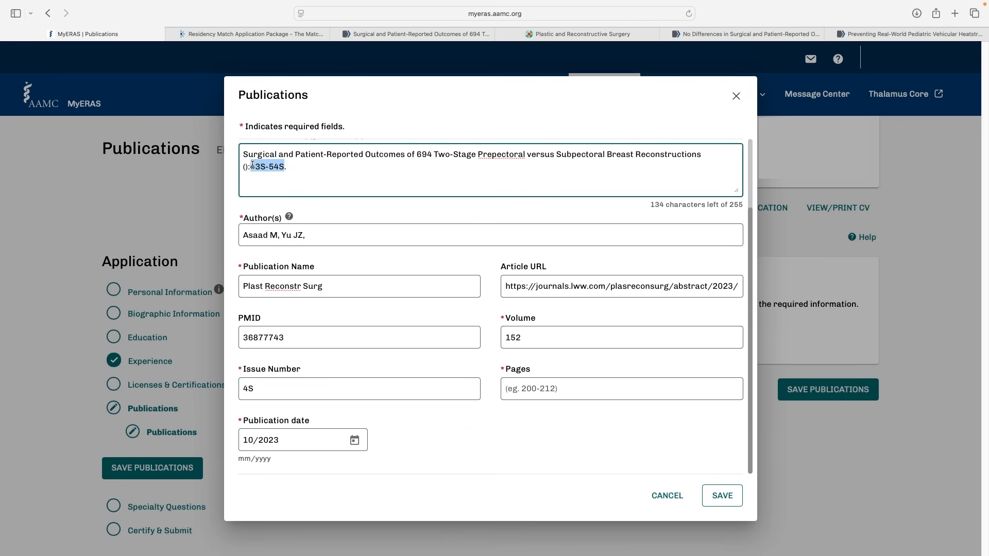
{"action": "key", "text": "super+x"}
{"action": "left_click", "coordinate": [517, 387]}
{"action": "key", "text": "super+v"}
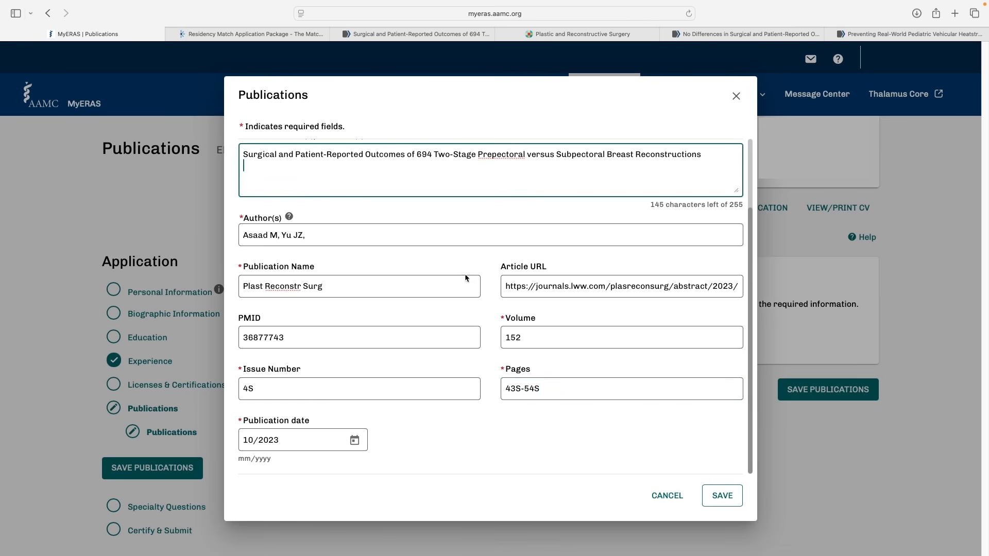
Review the completed journal article entry from publication type to date and save it
{"action": "scroll", "coordinate": [539, 309], "scroll_direction": "up", "scroll_amount": 3}
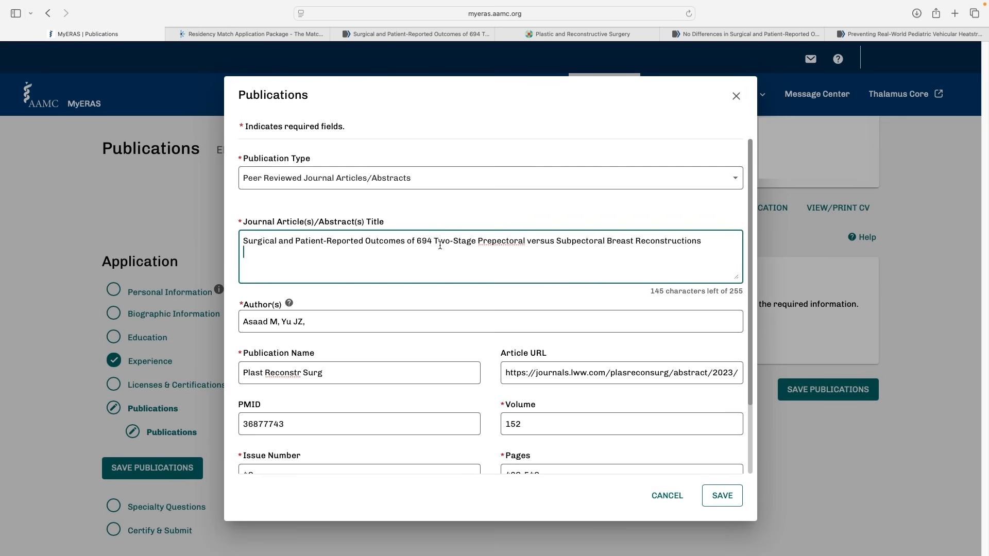
{"action": "scroll", "coordinate": [440, 246], "scroll_direction": "down", "scroll_amount": 3}
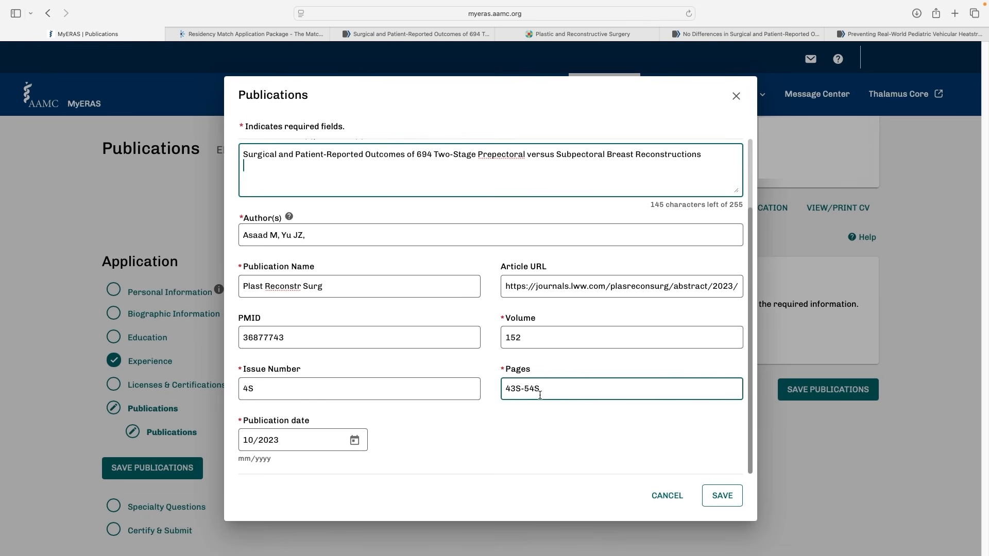
{"action": "scroll", "coordinate": [541, 369], "scroll_direction": "up", "scroll_amount": 3}
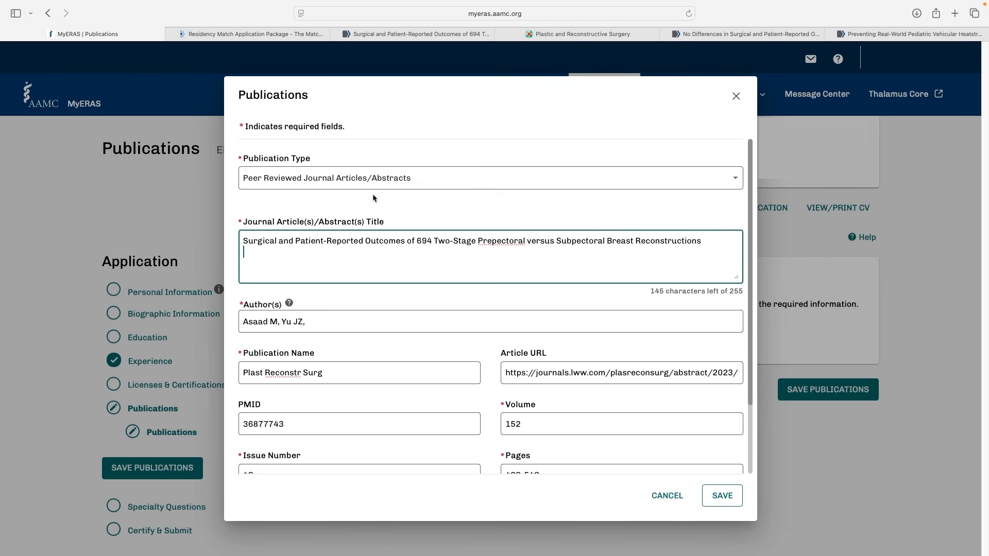
{"action": "scroll", "coordinate": [471, 247], "scroll_direction": "down", "scroll_amount": 2}
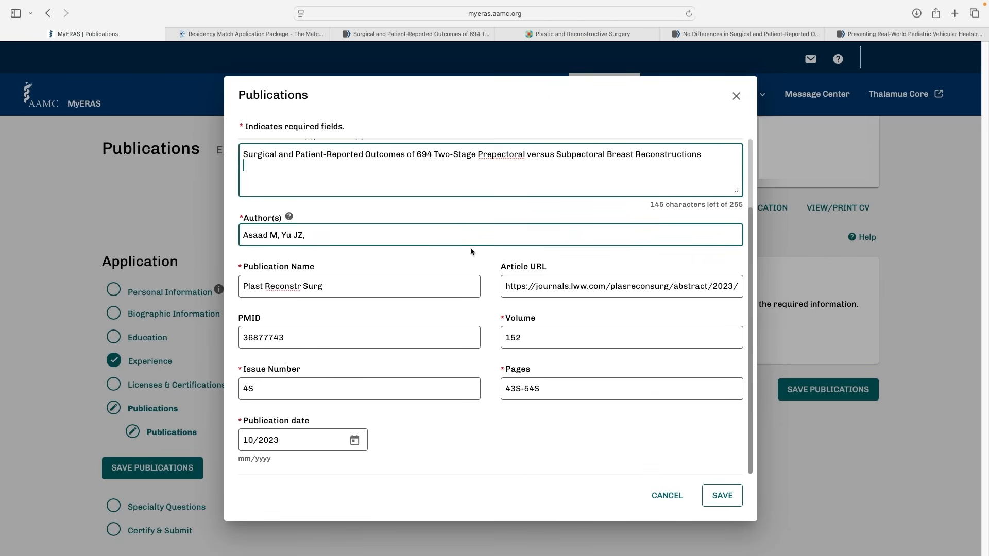
{"action": "left_click", "coordinate": [721, 497]}
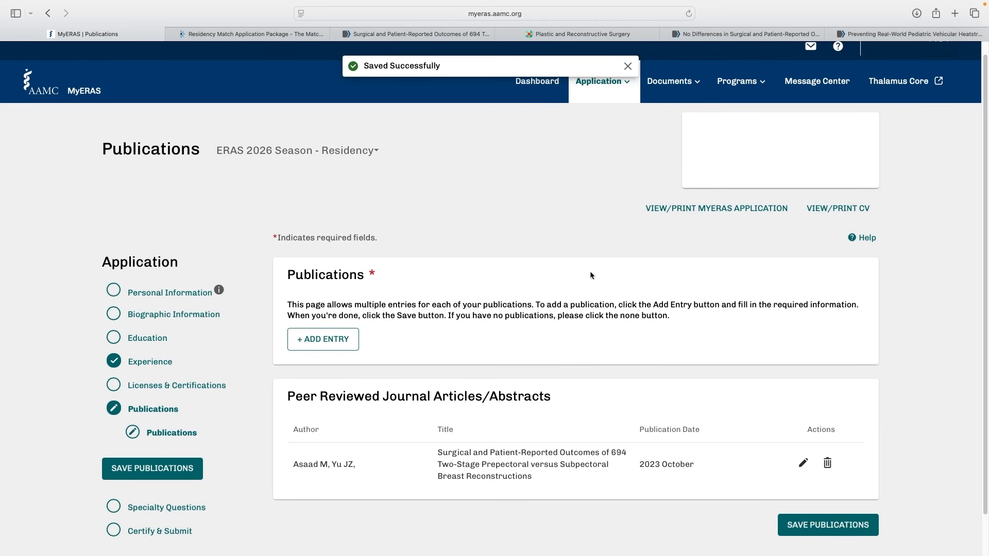
Examine the breast reconstruction article's author list and abstract on the Plastic and Reconstructive Surgery journal page
{"action": "left_click", "coordinate": [582, 34]}
{"action": "scroll", "coordinate": [367, 297], "scroll_direction": "down", "scroll_amount": 10}
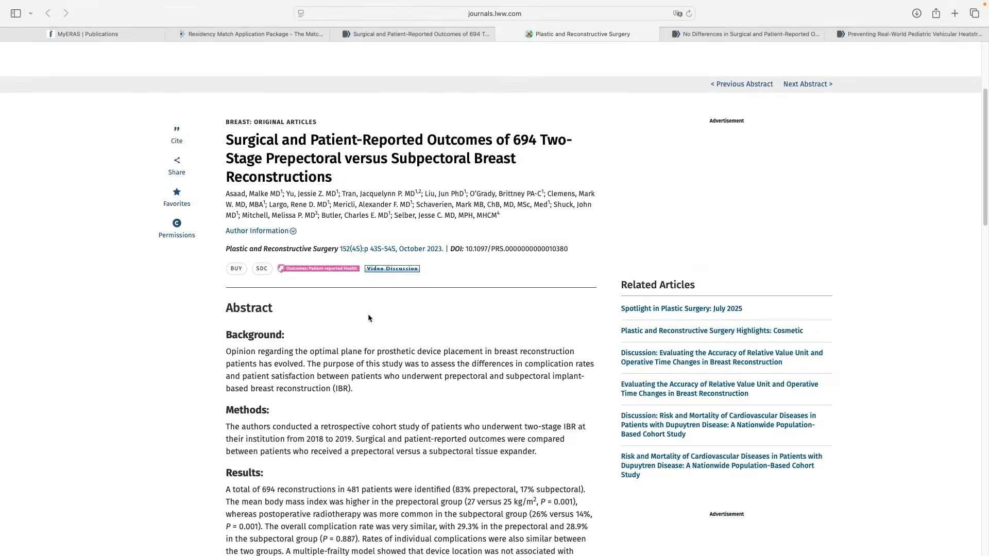
{"action": "scroll", "coordinate": [367, 283], "scroll_direction": "up", "scroll_amount": 5}
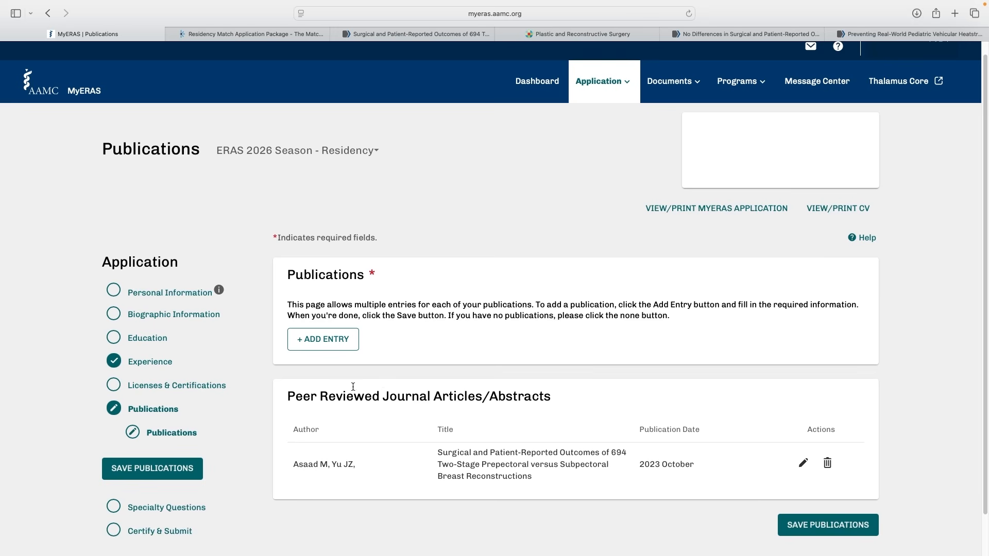
Start a new publication entry with the type Peer Reviewed Journal Articles/Abstracts (Other than Published)
{"action": "left_click", "coordinate": [332, 341]}
{"action": "left_click", "coordinate": [330, 323]}
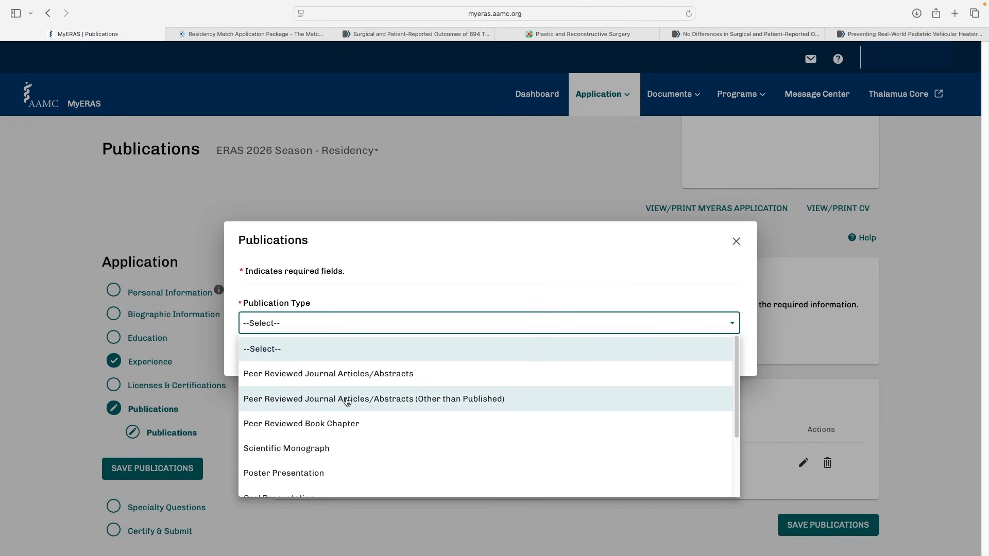
{"action": "left_click", "coordinate": [347, 401]}
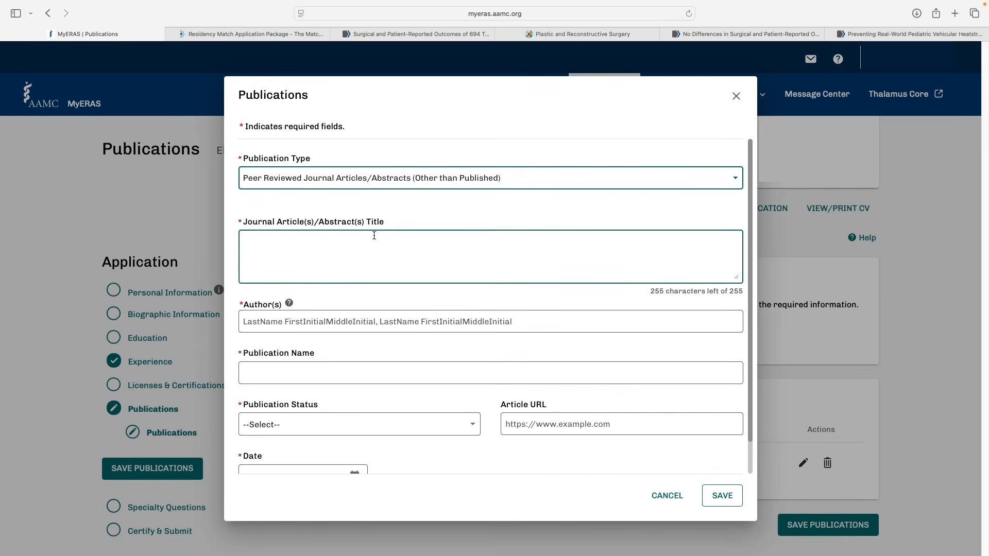
Examine the Publication Status options, and open the PubMed article "Preventing Real-World Pediatric Vehicular Heatstroke Events With Technology" for its citation details
{"action": "scroll", "coordinate": [355, 261], "scroll_direction": "down", "scroll_amount": 1}
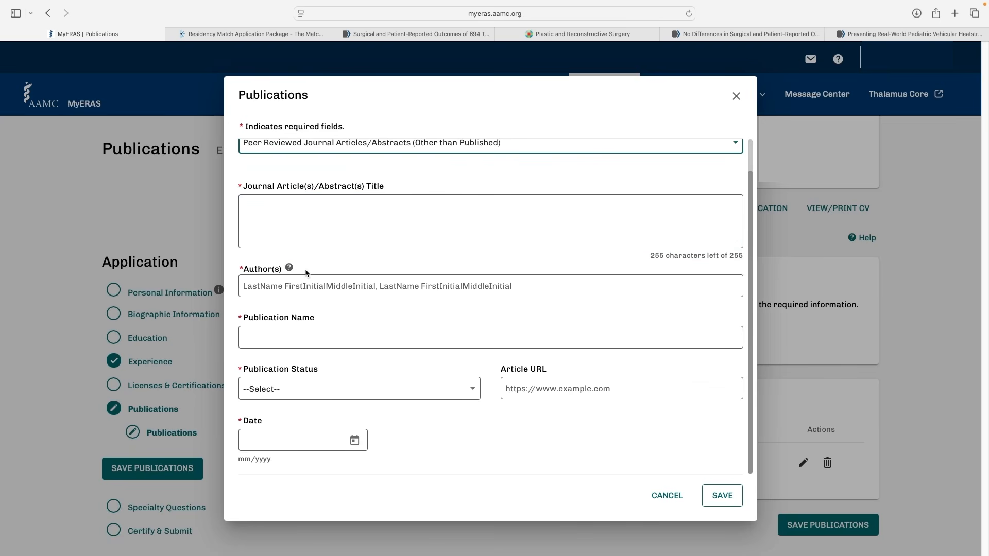
{"action": "left_click", "coordinate": [293, 335]}
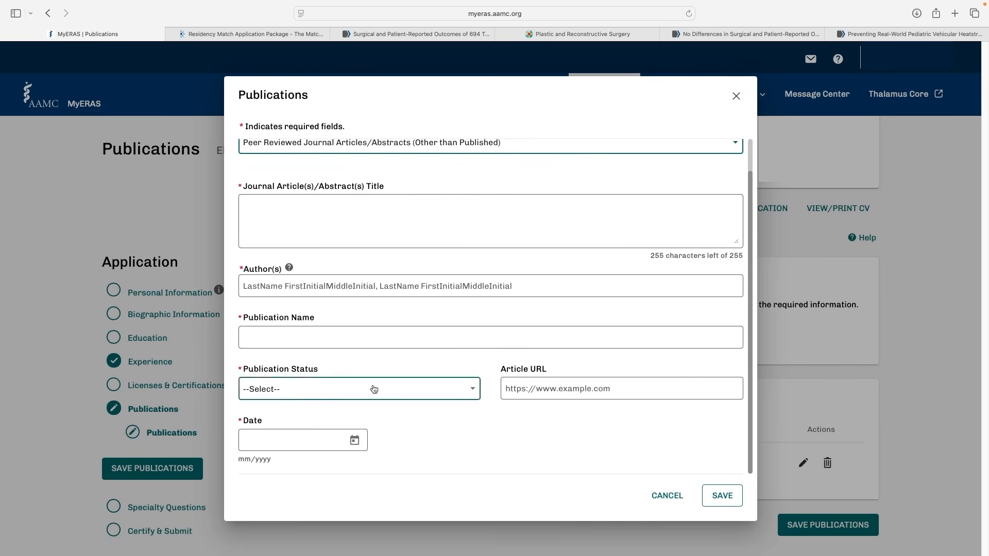
{"action": "left_click", "coordinate": [319, 388]}
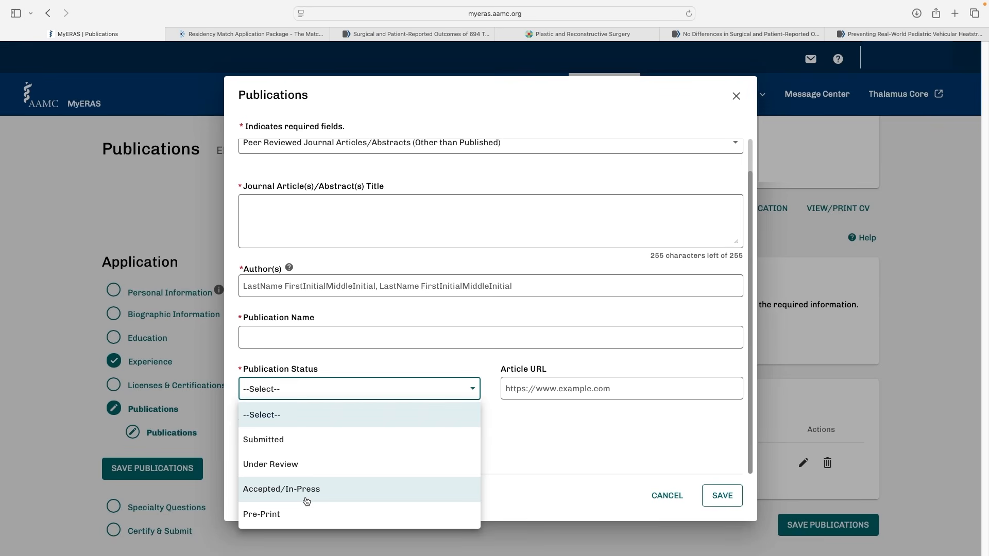
{"action": "left_click", "coordinate": [905, 34]}
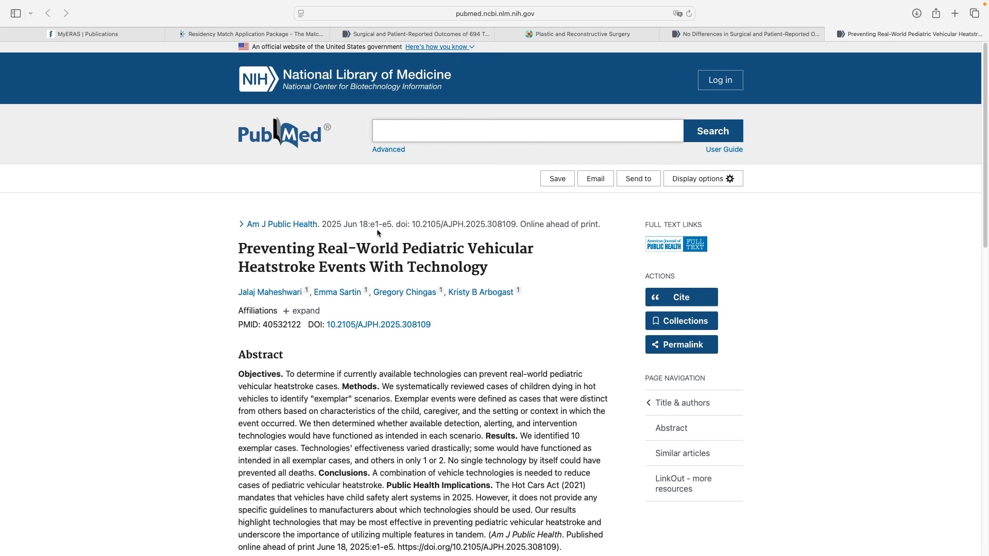
Check the page range and "Online ahead of print" note in the heatstroke article's citation, and set the Publication Status to Accepted/In-Press
{"action": "left_click_drag", "start_coordinate": [370, 225], "coordinate": [392, 225]}
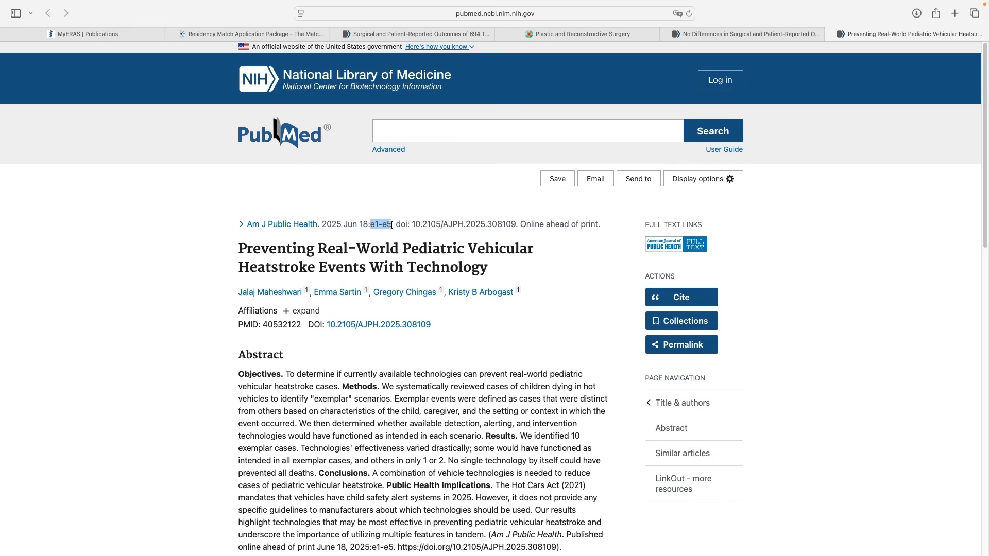
{"action": "left_click", "coordinate": [390, 225]}
{"action": "left_click_drag", "start_coordinate": [520, 224], "coordinate": [600, 224]}
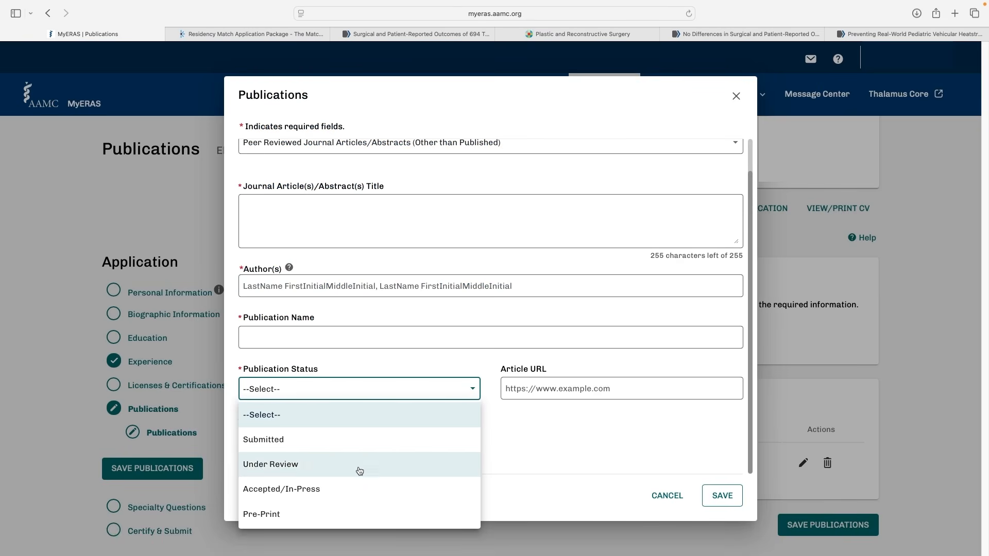
{"action": "left_click", "coordinate": [347, 487]}
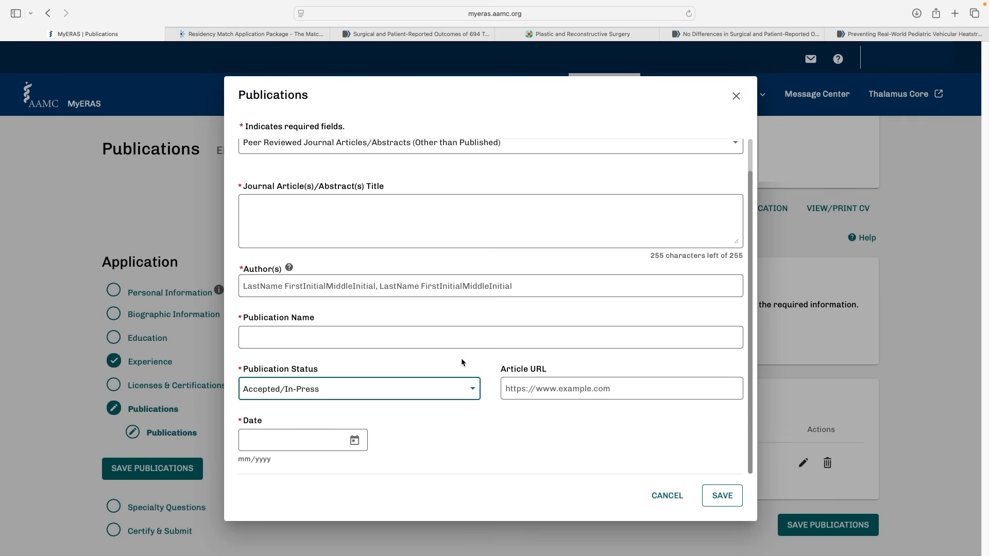
Compare the breast reconstruction article's volume, issue and page numbers with the heatstroke article's "Online ahead of print" citation, and return to the publication entry
{"action": "left_click", "coordinate": [715, 34]}
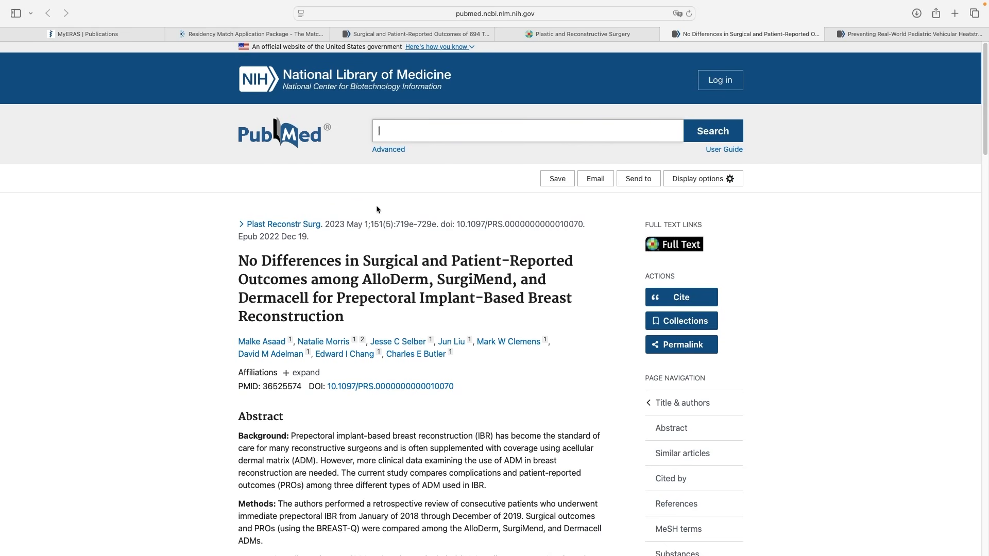
{"action": "left_click_drag", "start_coordinate": [374, 224], "coordinate": [435, 223]}
{"action": "left_click", "coordinate": [386, 224]}
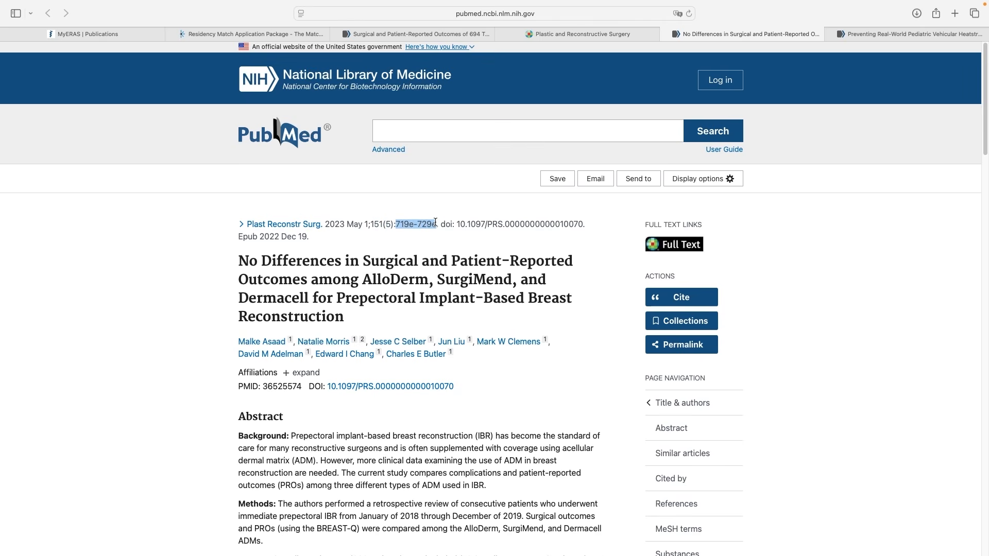
{"action": "left_click", "coordinate": [418, 224]}
{"action": "left_click_drag", "start_coordinate": [438, 224], "coordinate": [369, 223]}
{"action": "left_click", "coordinate": [865, 34]}
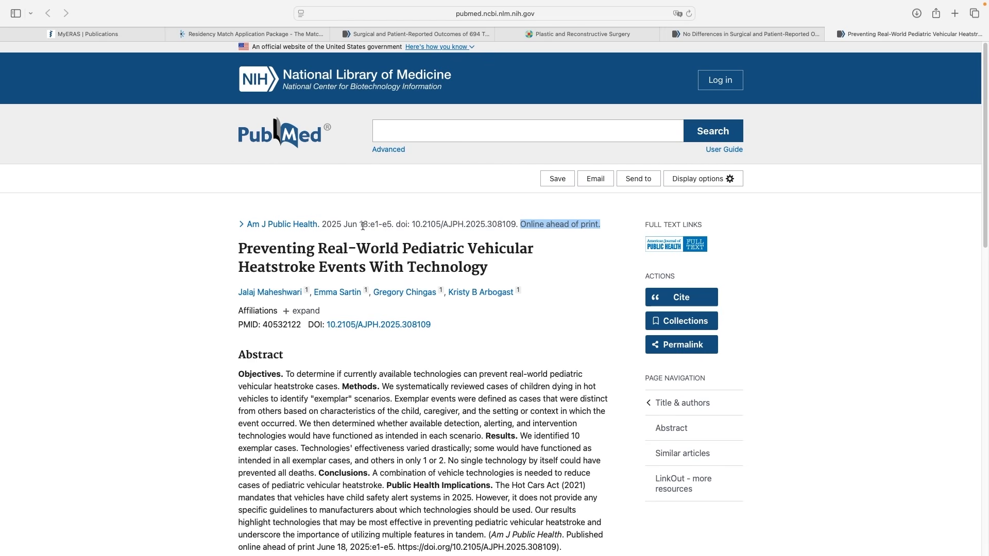
{"action": "left_click_drag", "start_coordinate": [521, 225], "coordinate": [606, 221]}
{"action": "left_click", "coordinate": [103, 34]}
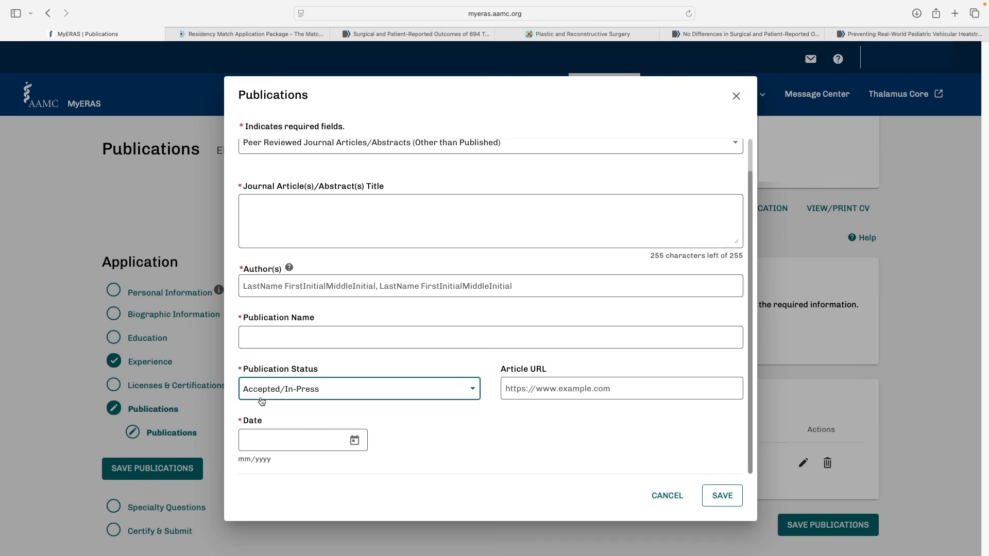
{"action": "left_click", "coordinate": [350, 398]}
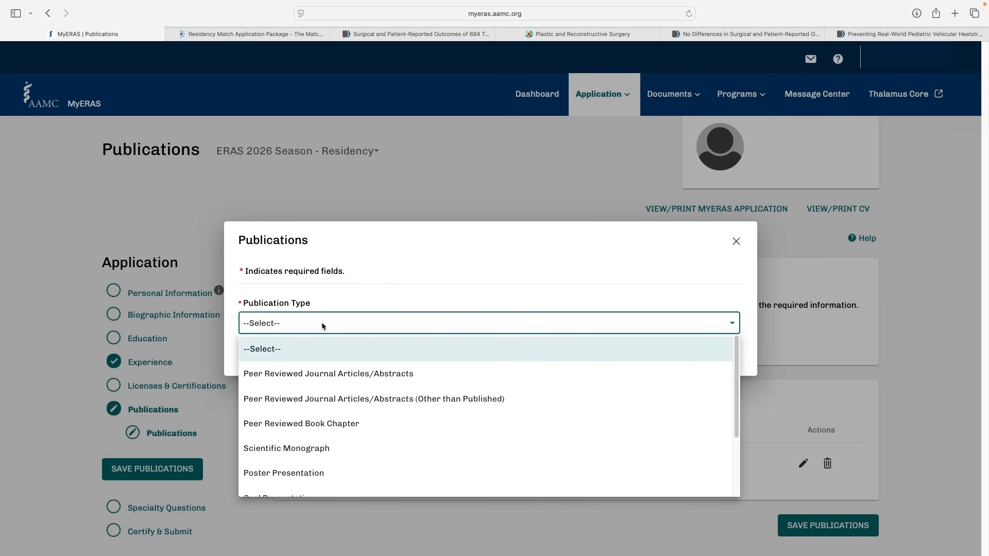
Choose Peer Reviewed Book Chapter as the publication type and examine its fields, from chapter title and book name to pages
{"action": "left_click", "coordinate": [313, 431]}
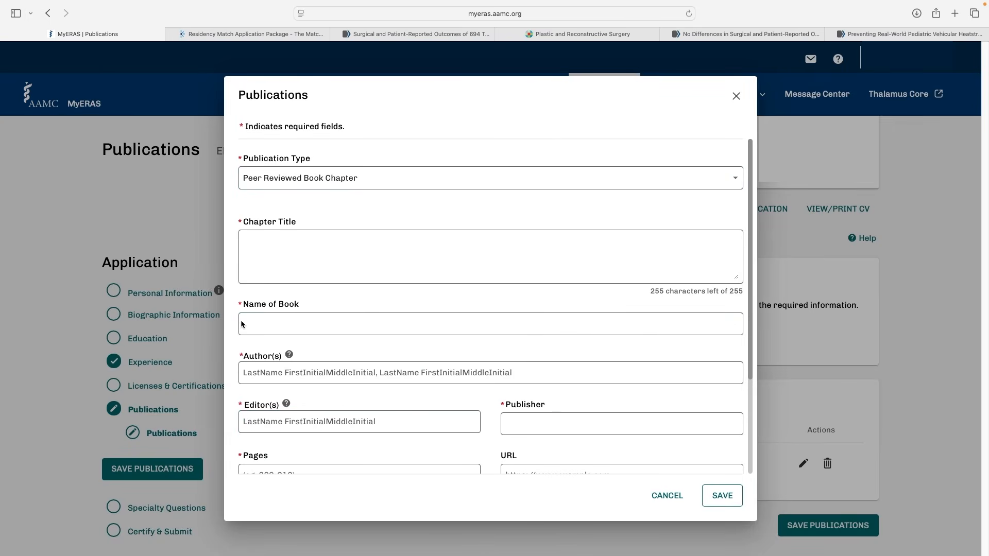
{"action": "left_click", "coordinate": [323, 330]}
{"action": "left_click", "coordinate": [360, 234]}
{"action": "left_click", "coordinate": [327, 206]}
{"action": "left_click", "coordinate": [267, 252]}
{"action": "left_click", "coordinate": [344, 213]}
{"action": "scroll", "coordinate": [344, 209], "scroll_direction": "down", "scroll_amount": 5}
{"action": "left_click", "coordinate": [333, 245]}
{"action": "left_click", "coordinate": [268, 195]}
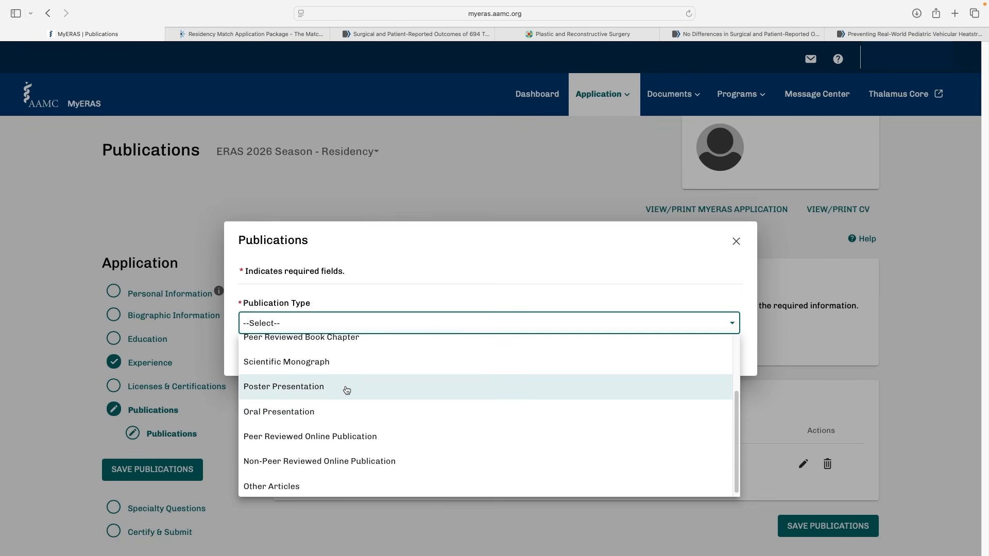
Choose Poster Presentation as the publication type and examine its title, presenter, event, location and date fields
{"action": "left_click", "coordinate": [346, 390]}
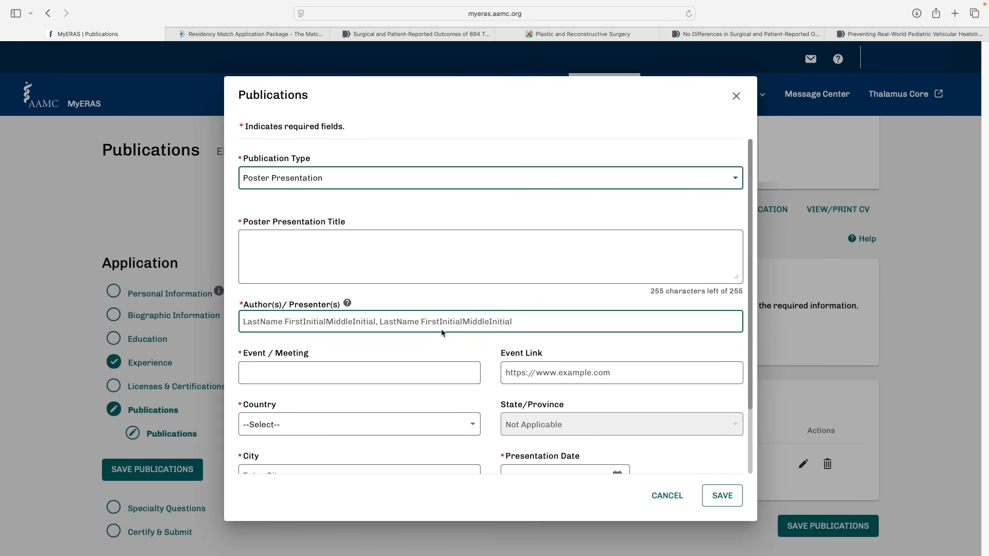
{"action": "scroll", "coordinate": [442, 333], "scroll_direction": "down", "scroll_amount": 2}
{"action": "left_click", "coordinate": [331, 288]}
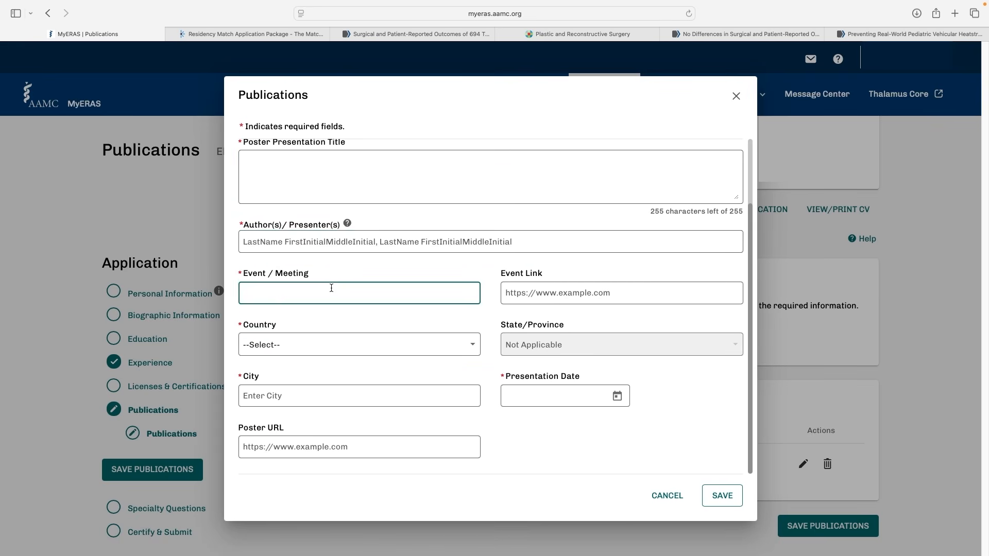
{"action": "left_click", "coordinate": [612, 295]}
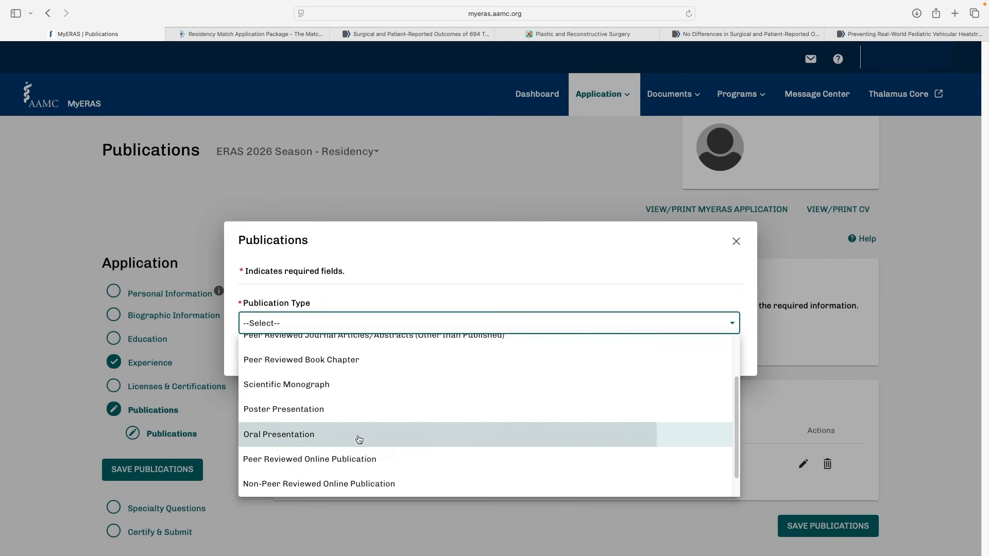
Choose Oral Presentation as the publication type and examine its presenter, event, location, date and URL fields
{"action": "left_click", "coordinate": [357, 435]}
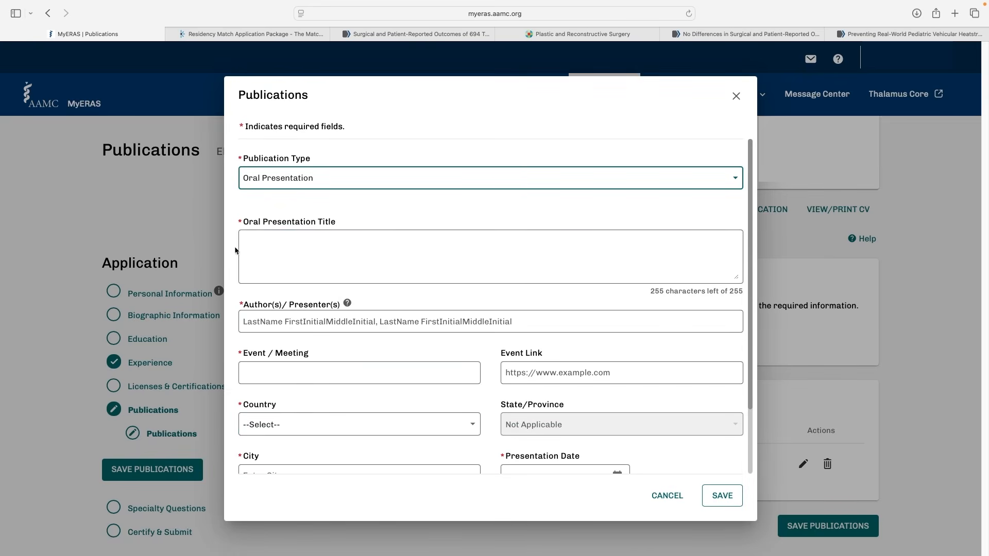
{"action": "scroll", "coordinate": [346, 332], "scroll_direction": "down", "scroll_amount": 3}
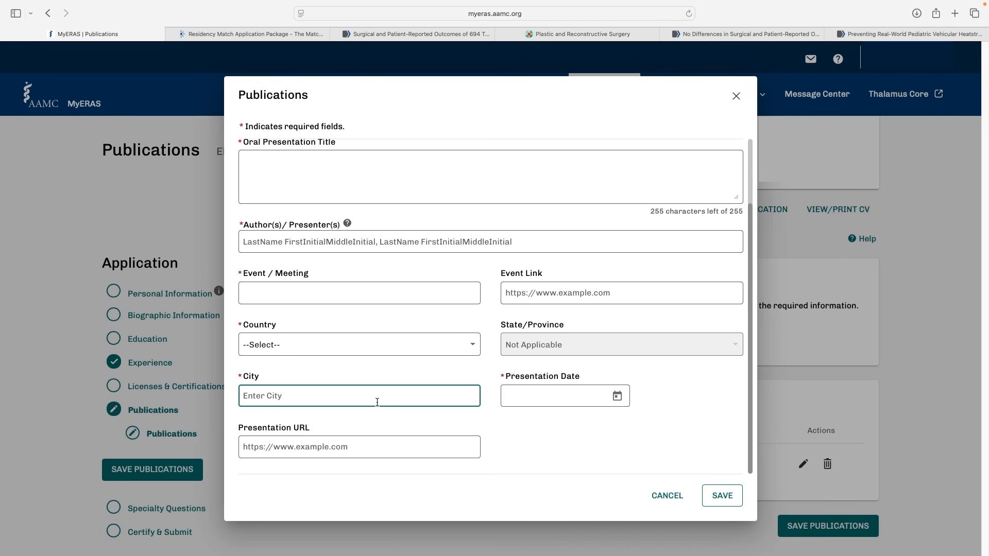
{"action": "left_click", "coordinate": [260, 293]}
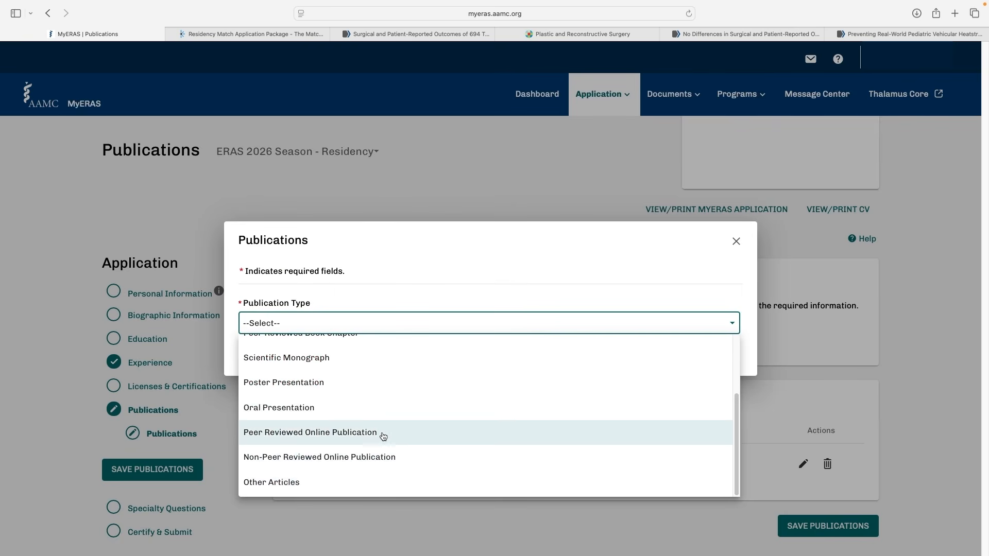
Look over the Peer Reviewed and Non-Peer Reviewed Online Publication types, and set the publication type to Other Articles
{"action": "left_click", "coordinate": [325, 437]}
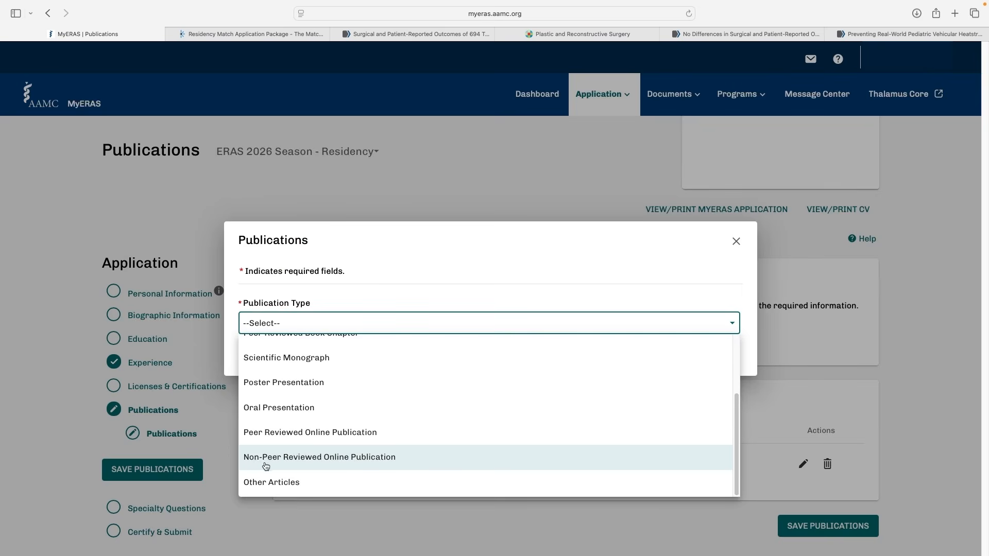
{"action": "left_click", "coordinate": [331, 467]}
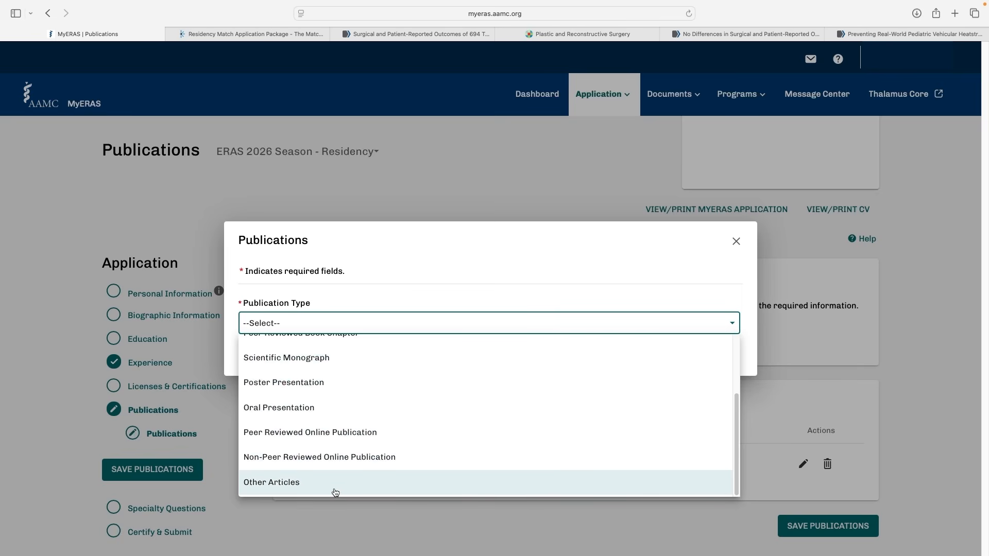
{"action": "left_click", "coordinate": [296, 484]}
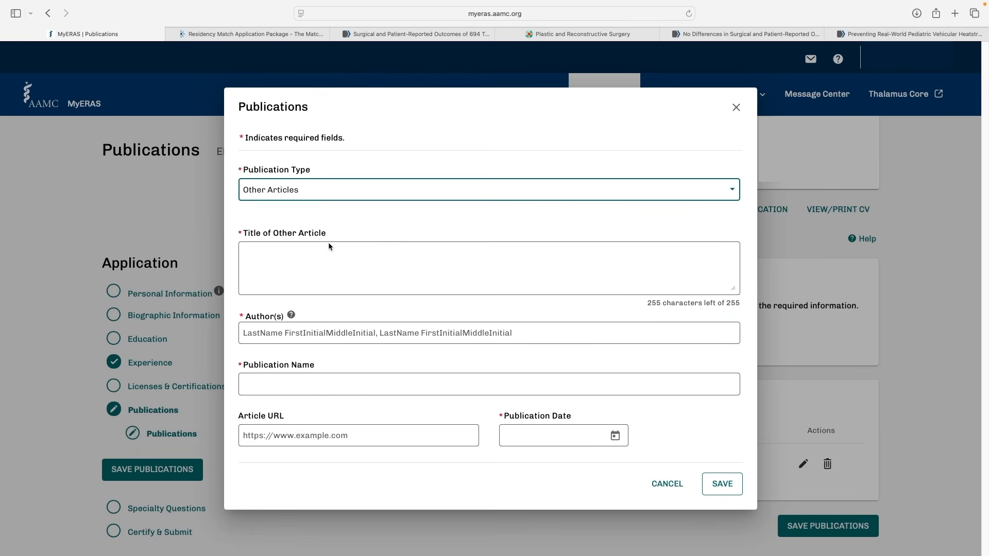
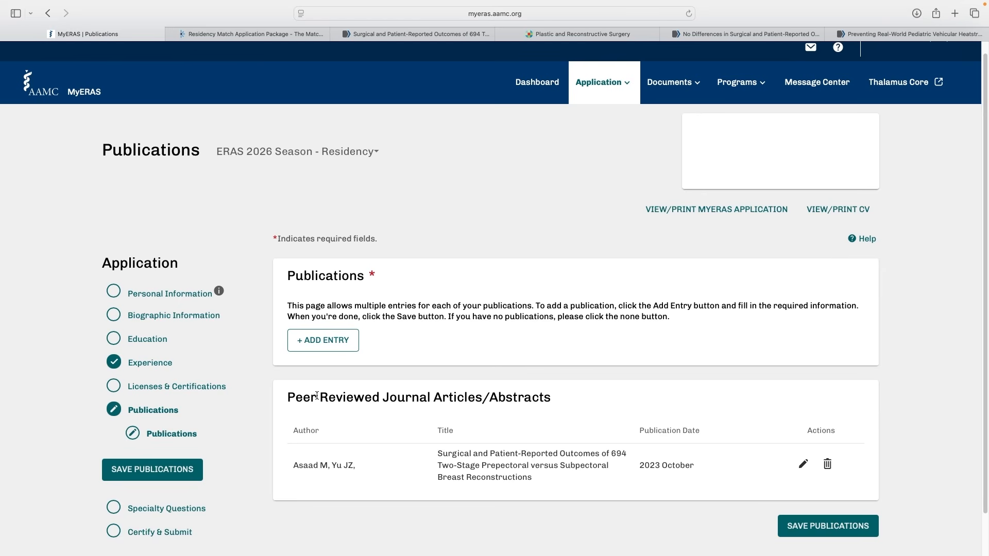
Go to the Specialty Questions section and examine the three Anesthesiology questions and their character limits
{"action": "left_click", "coordinate": [200, 515]}
{"action": "scroll", "coordinate": [531, 155], "scroll_direction": "down", "scroll_amount": 2}
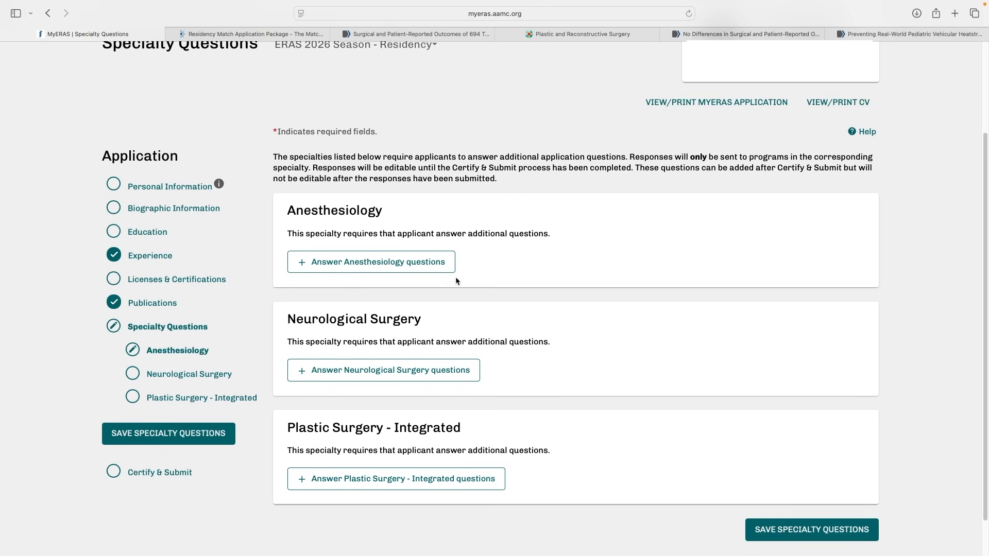
{"action": "left_click", "coordinate": [418, 269]}
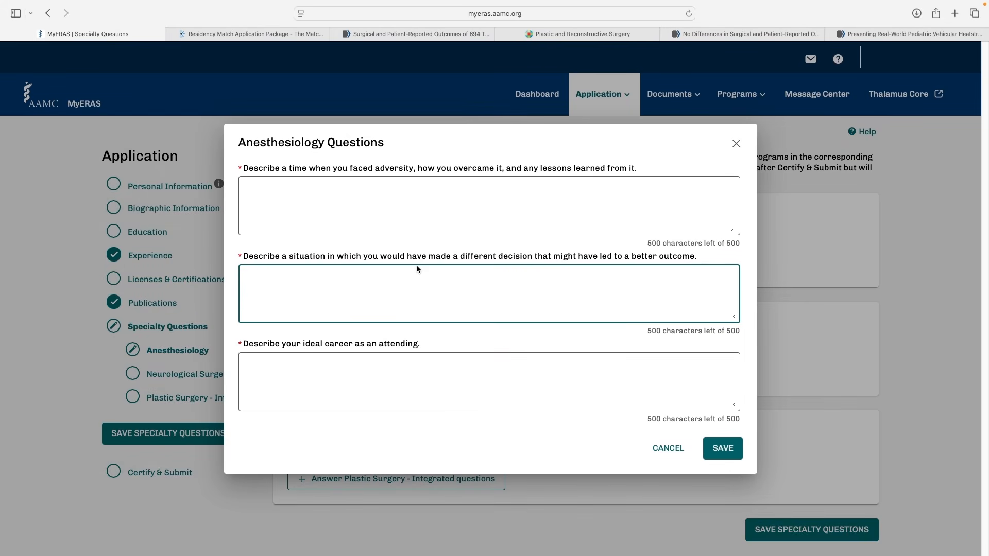
{"action": "left_click", "coordinate": [390, 192]}
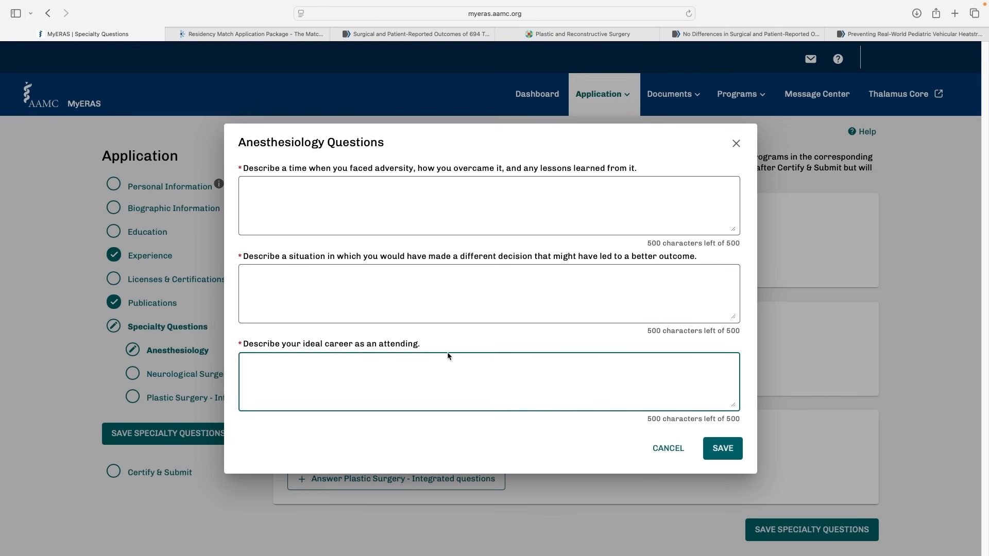
Open the Neurological Surgery questions, read the three prompts and their character limits, and close them unanswered
{"action": "left_click", "coordinate": [396, 329]}
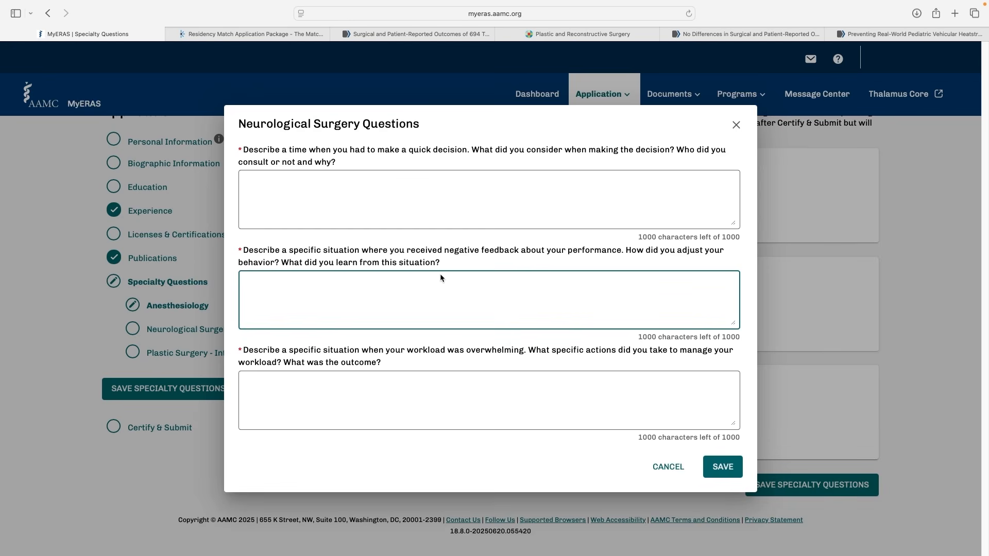
{"action": "left_click", "coordinate": [381, 161]}
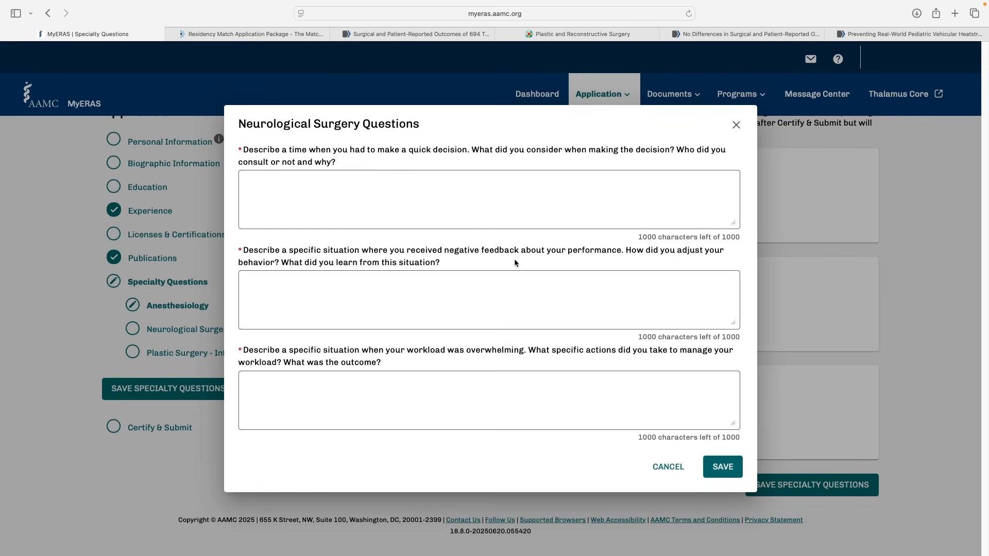
{"action": "left_click", "coordinate": [477, 292]}
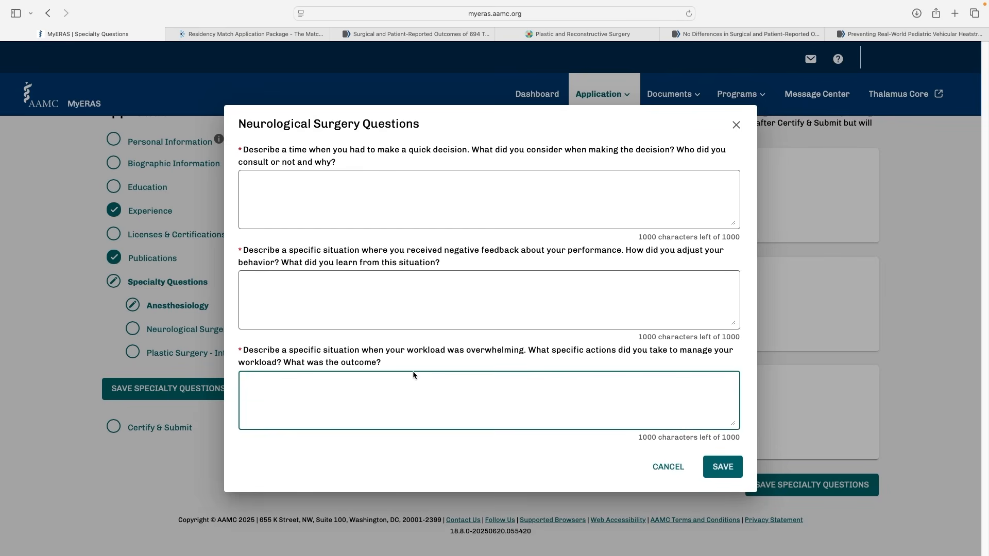
{"action": "key", "text": "Escape"}
Open the Plastic Surgery - Integrated questions, read the three prompts, and close them without answering
{"action": "left_click", "coordinate": [462, 444]}
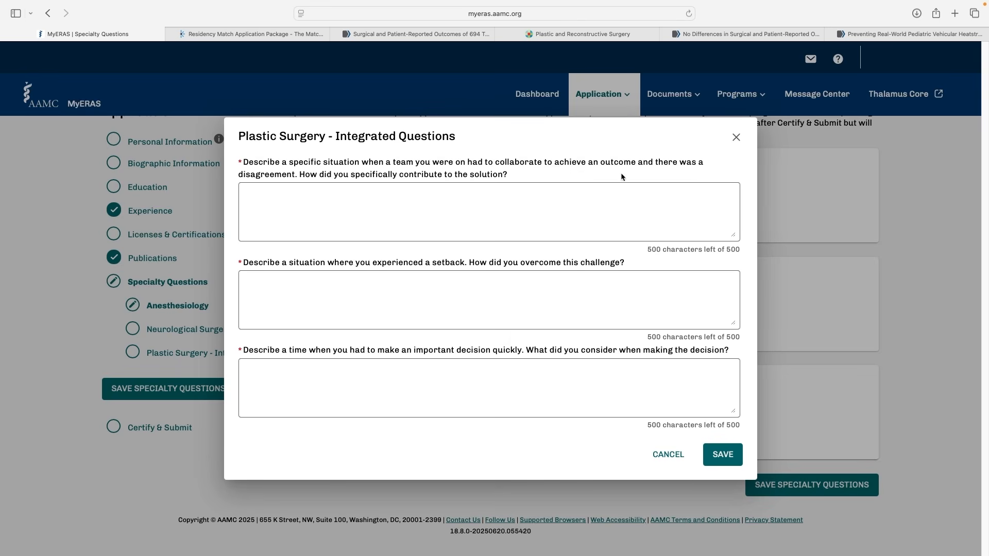
{"action": "left_click", "coordinate": [273, 188]}
{"action": "key", "text": "Escape"}
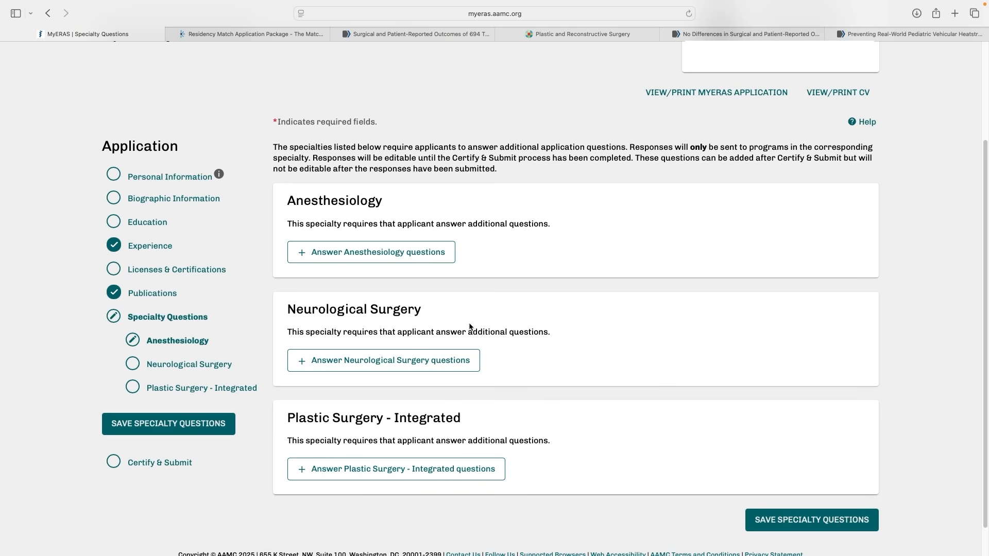
Open the Certify & Submit section's application checklist, and check the key dates on the 2026 ERAS Residency Timeline page
{"action": "scroll", "coordinate": [447, 358], "scroll_direction": "up", "scroll_amount": 1}
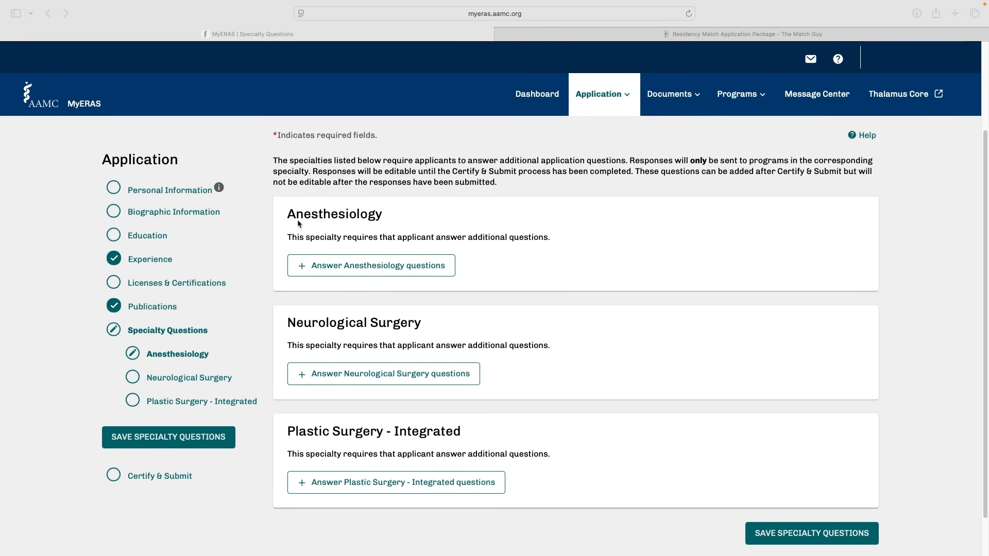
{"action": "left_click", "coordinate": [168, 478]}
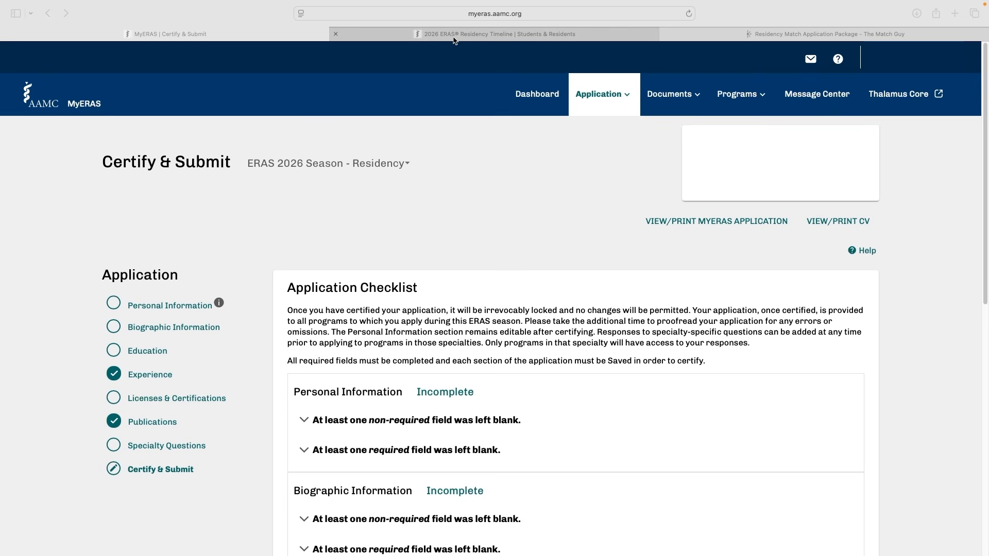
{"action": "left_click", "coordinate": [453, 36]}
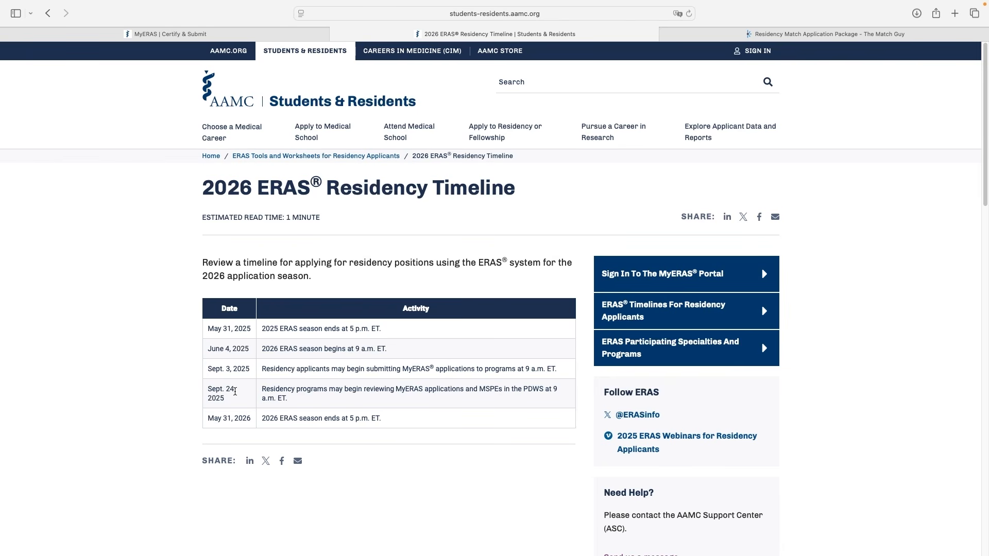
{"action": "left_click", "coordinate": [273, 34]}
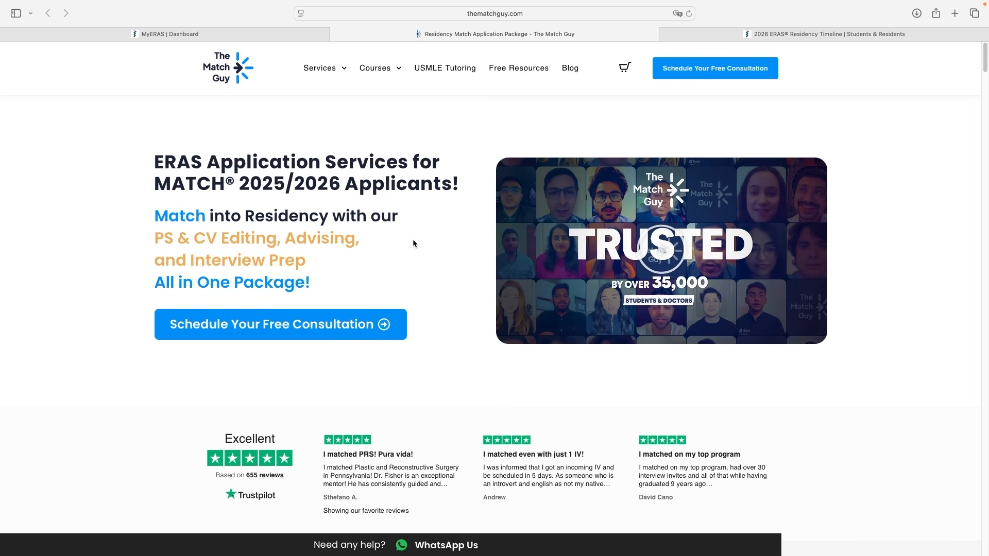
Compare the Platinum, Gold and Silver packages on The Match Guy site, and return to the MyERAS dashboard
{"action": "scroll", "coordinate": [413, 242], "scroll_direction": "down", "scroll_amount": 10}
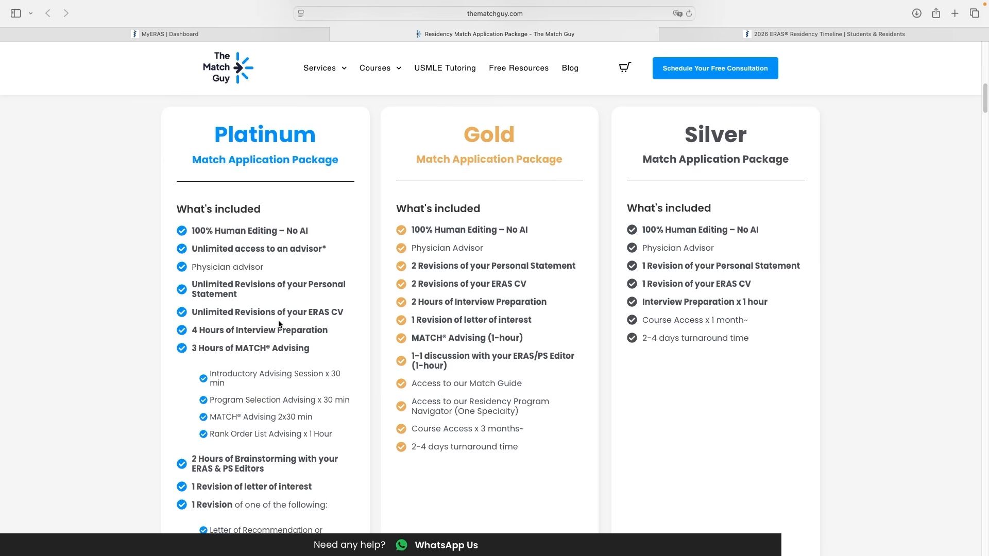
{"action": "scroll", "coordinate": [278, 323], "scroll_direction": "down", "scroll_amount": 3}
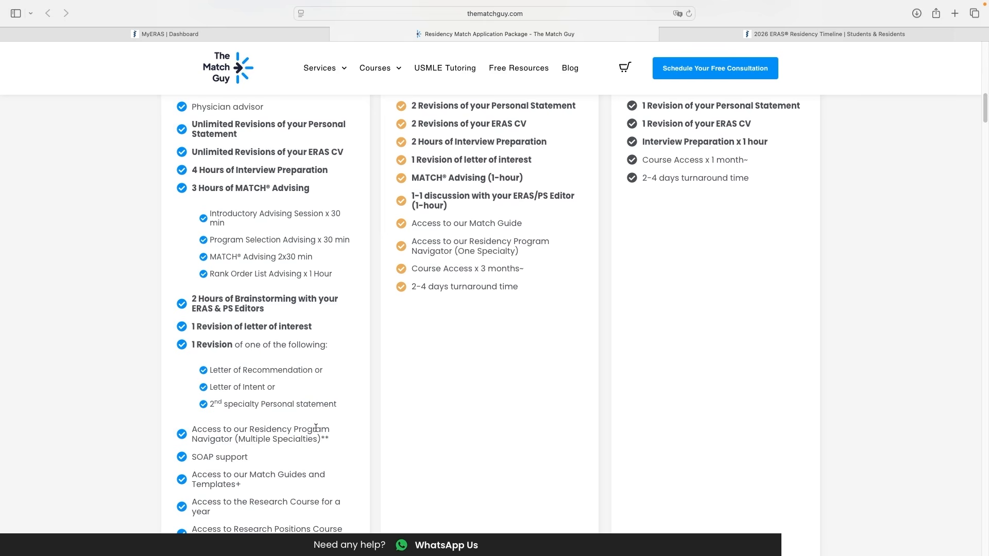
{"action": "scroll", "coordinate": [309, 354], "scroll_direction": "up", "scroll_amount": 2}
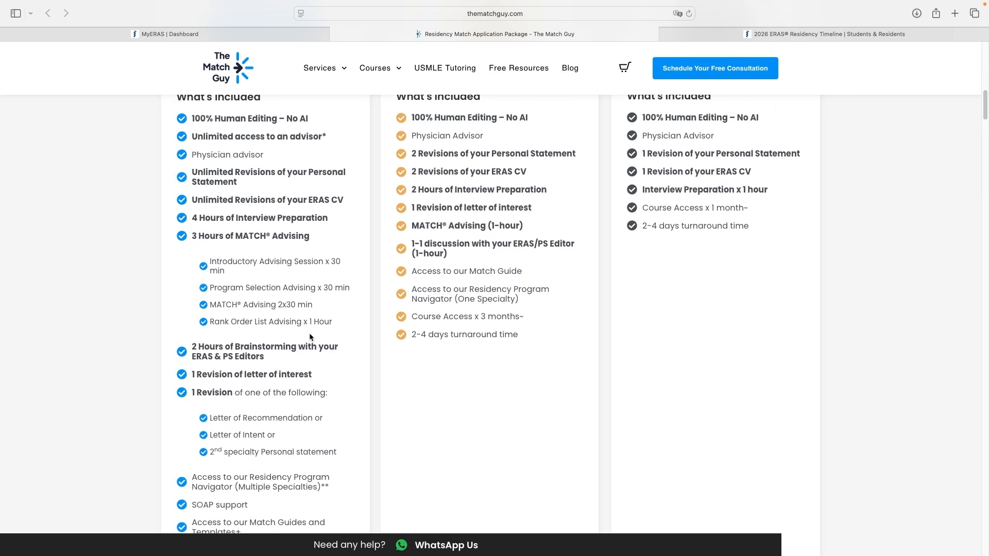
{"action": "scroll", "coordinate": [309, 337], "scroll_direction": "up", "scroll_amount": 5}
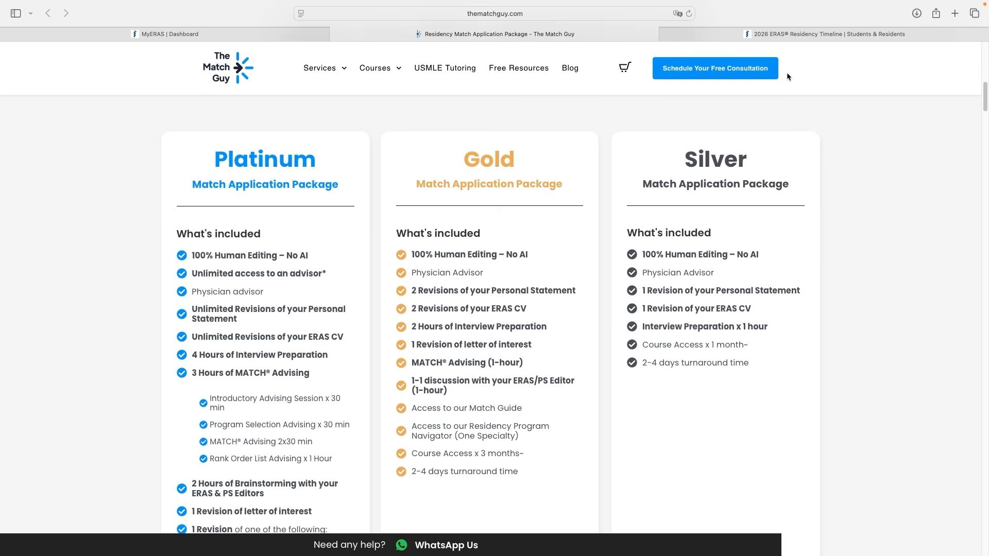
{"action": "left_click", "coordinate": [164, 34]}
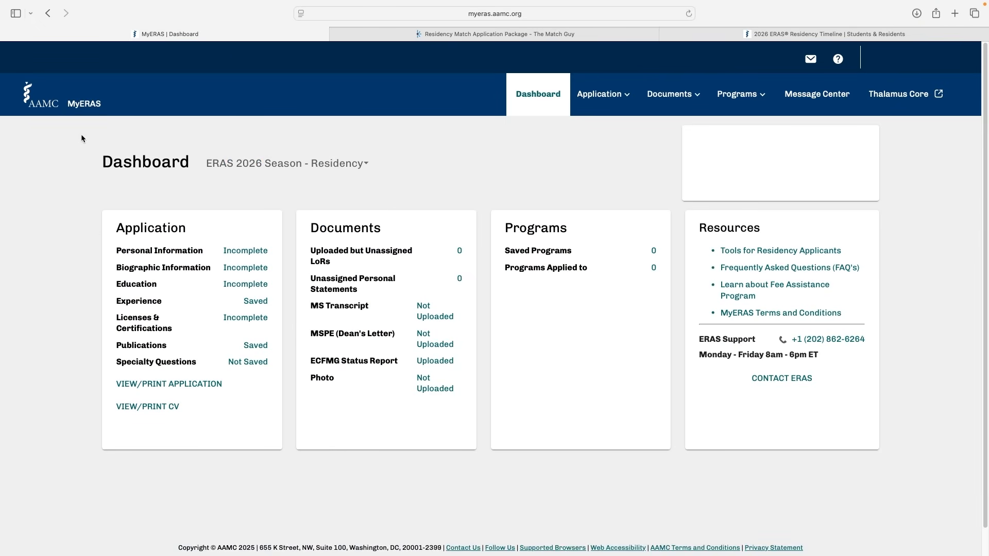